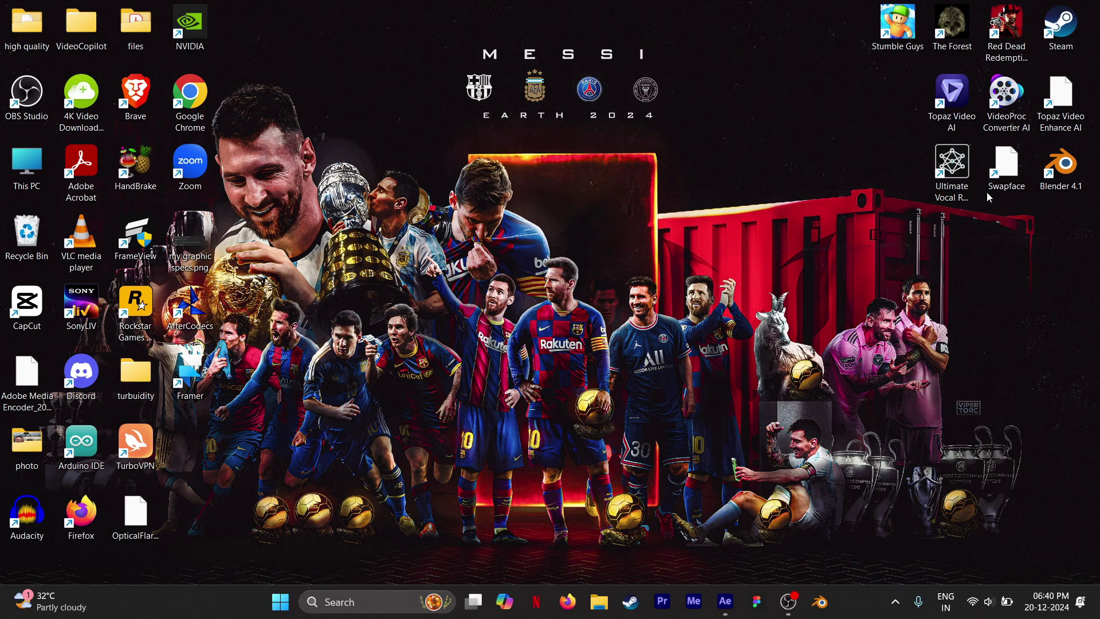
# Step: Switch from the desktop to After Effects showing the 3d tut.aep project
pyautogui.hotkey('alt', 'Tab')
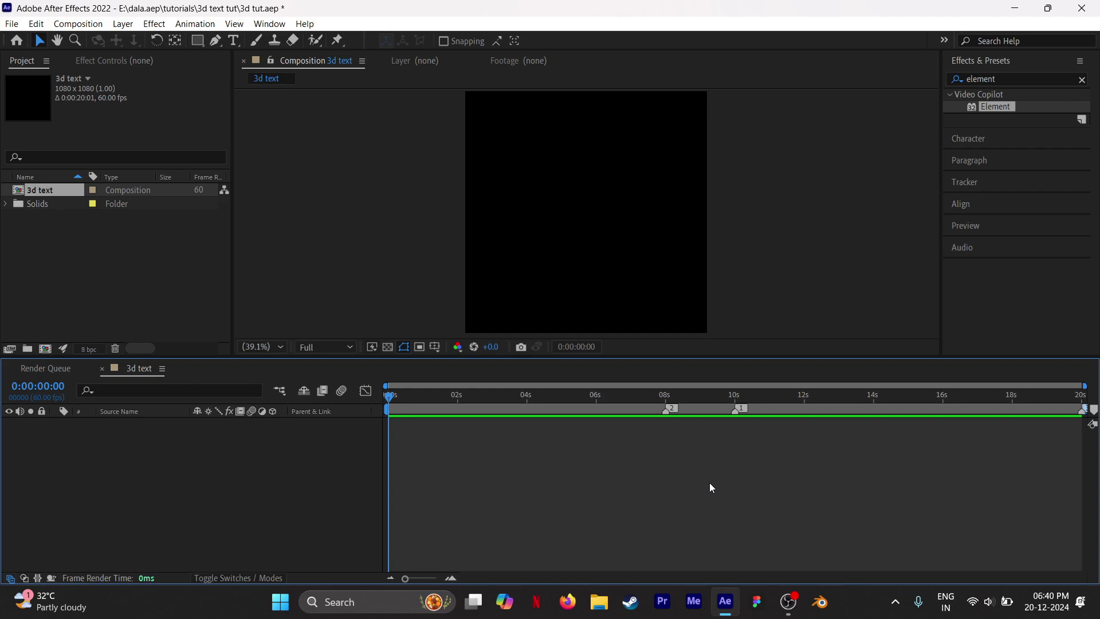
# Step: Create a text layer reading 'DALA AEP' in the composition
pyautogui.click(234, 41)
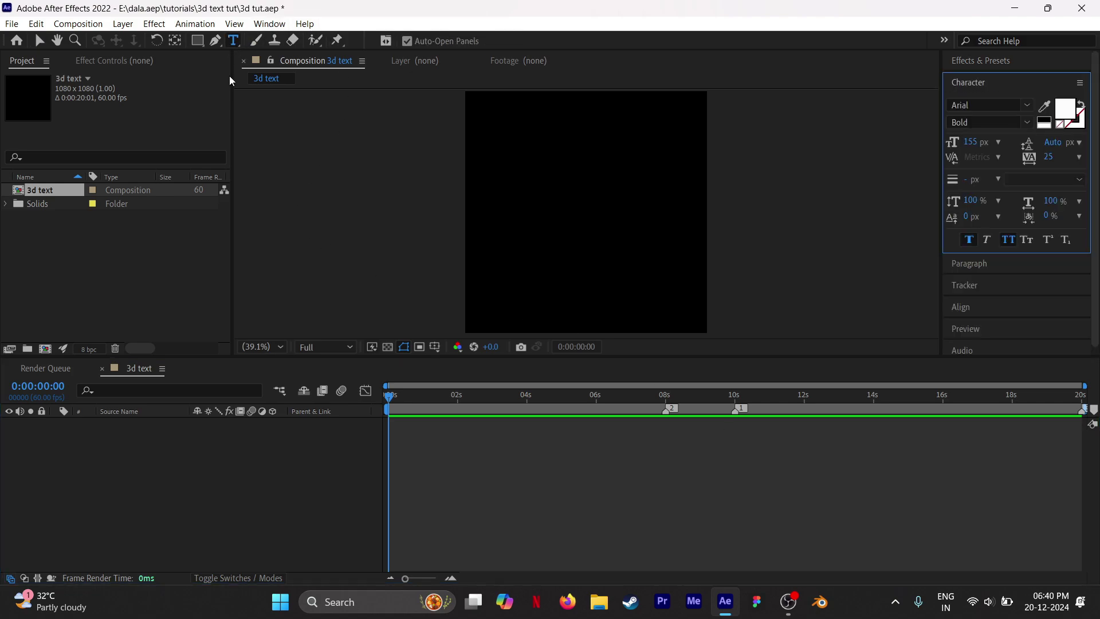
pyautogui.click(558, 200)
pyautogui.write('dala')
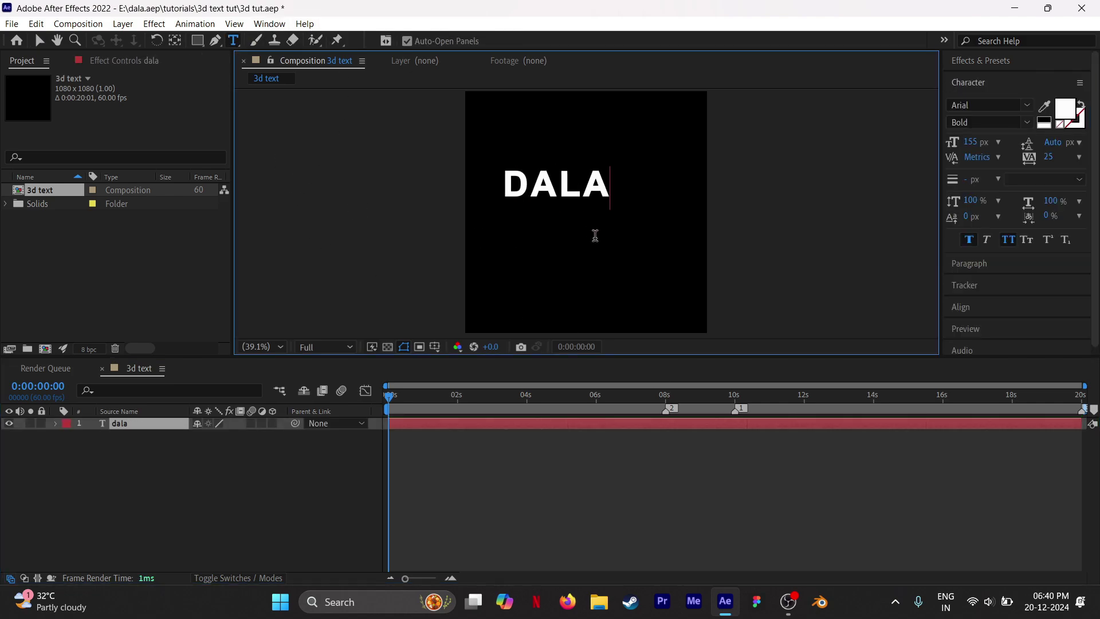
pyautogui.write(' aep')
pyautogui.click(660, 449)
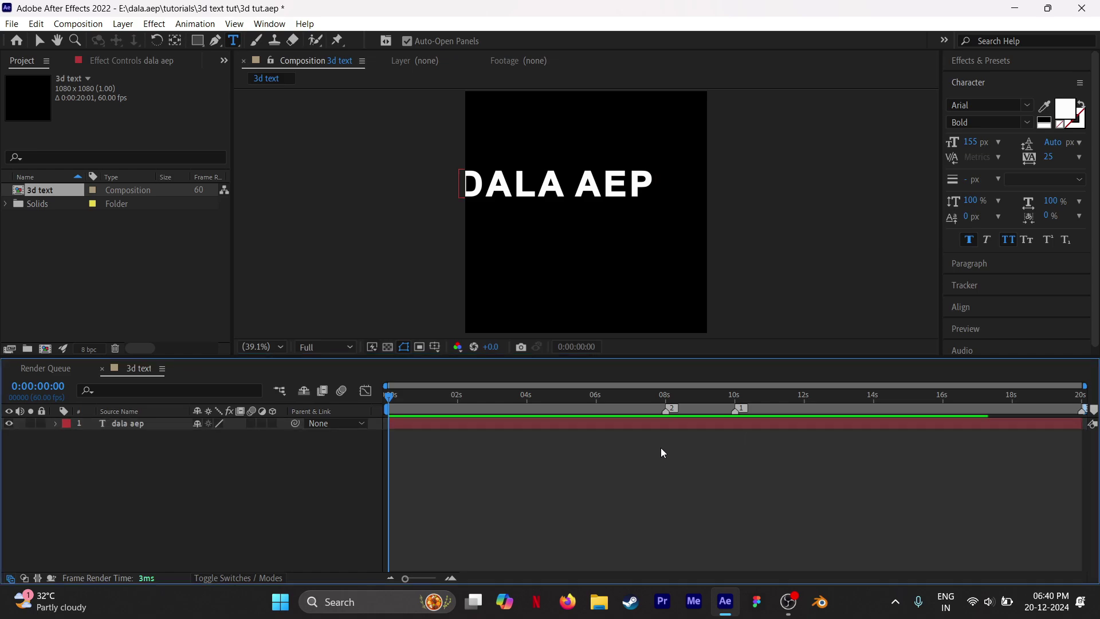
# Step: Centre the DALA AEP text horizontally and vertically in the composition
pyautogui.click(690, 428)
pyautogui.click(961, 306)
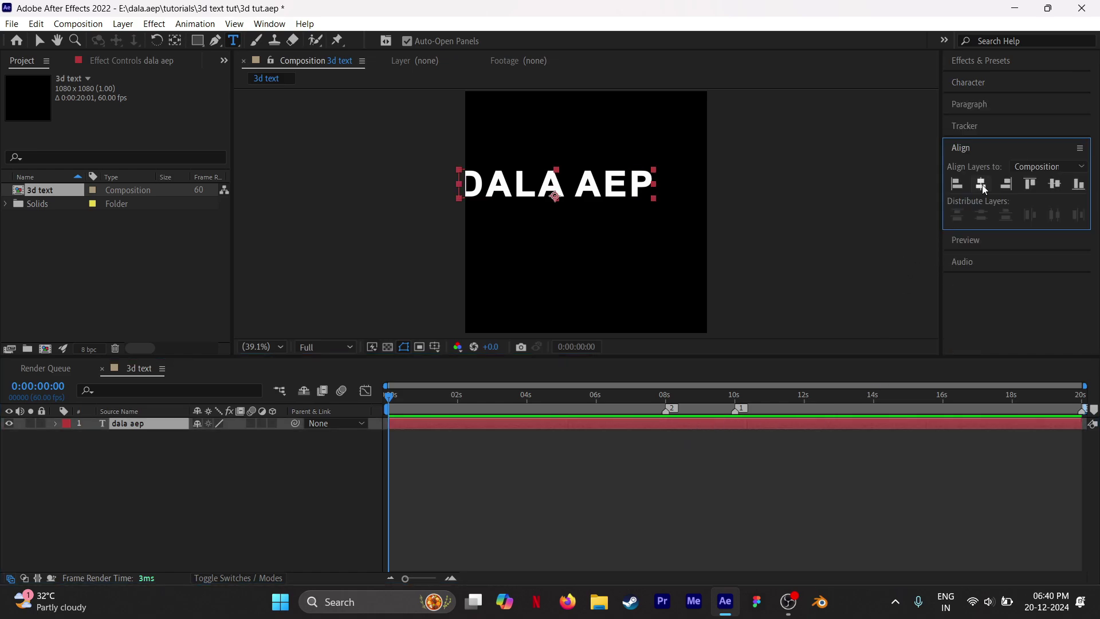
pyautogui.click(980, 184)
pyautogui.click(1054, 184)
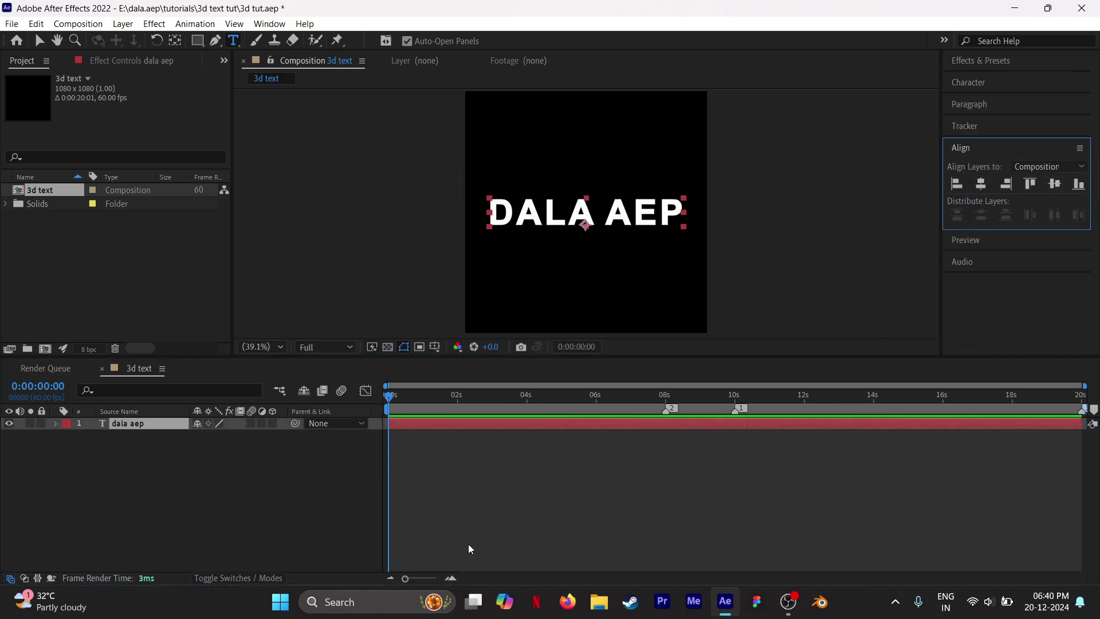
# Step: Move the text layer's anchor point to the centre of the text
pyautogui.click(174, 40)
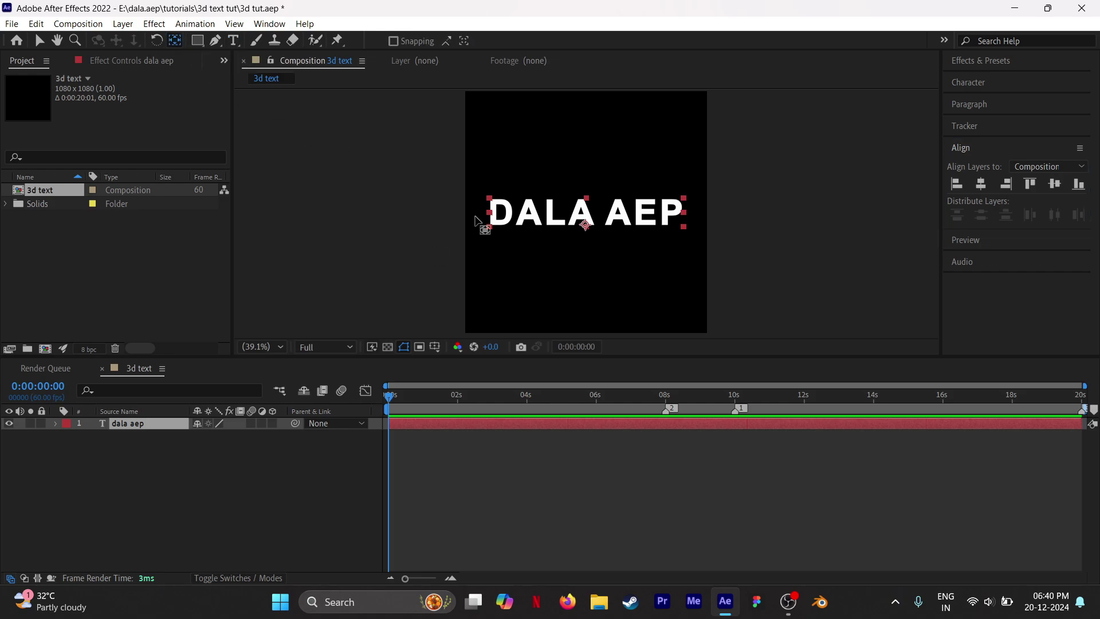
pyautogui.moveTo(584, 225); pyautogui.dragTo(586, 211)
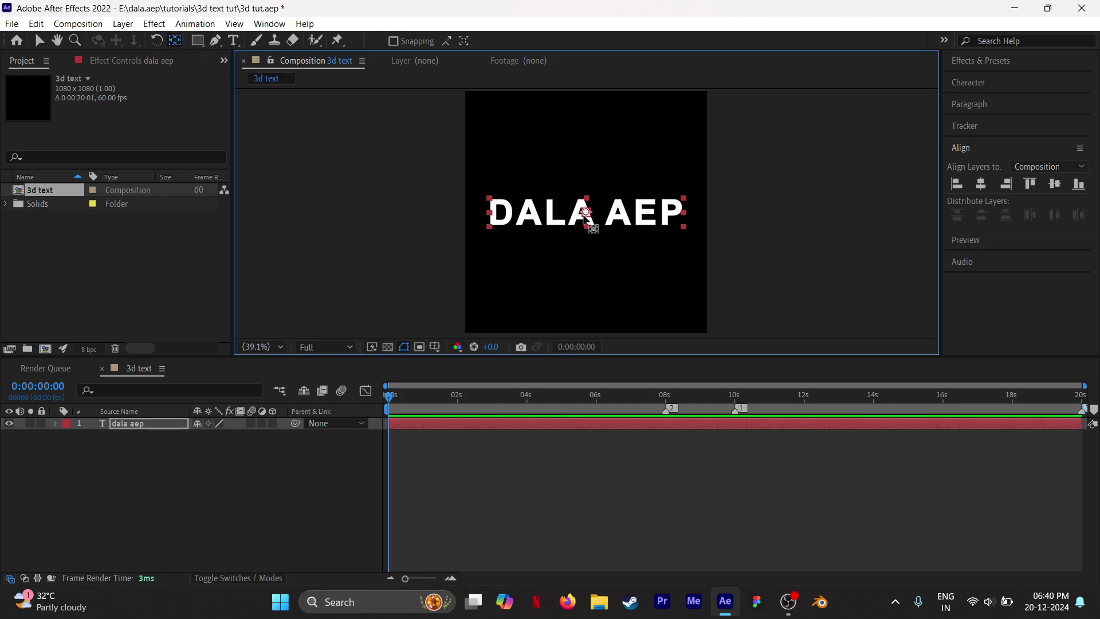
pyautogui.click(614, 467)
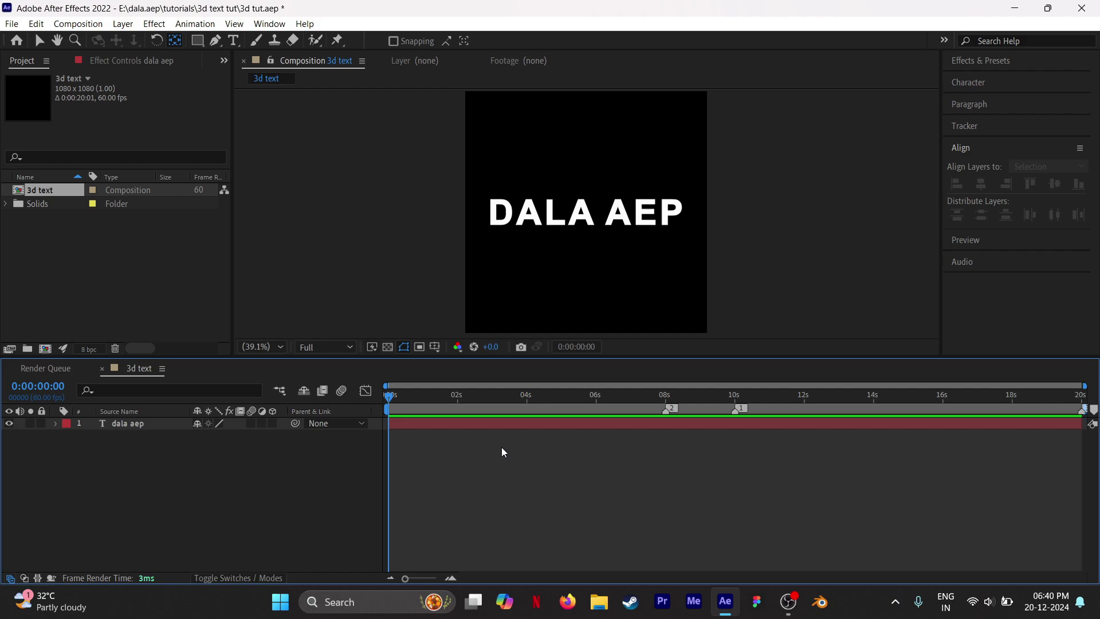
pyautogui.rightClick(476, 465)
# Step: Add a black composition-sized solid layer named 'element'
pyautogui.moveTo(581, 296)
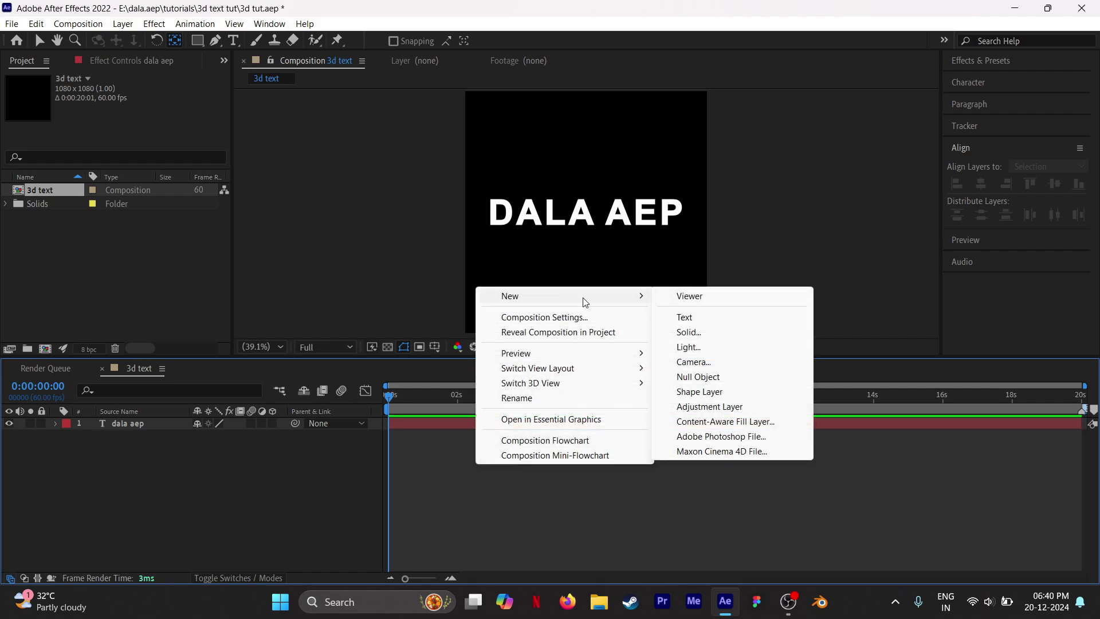
pyautogui.click(687, 330)
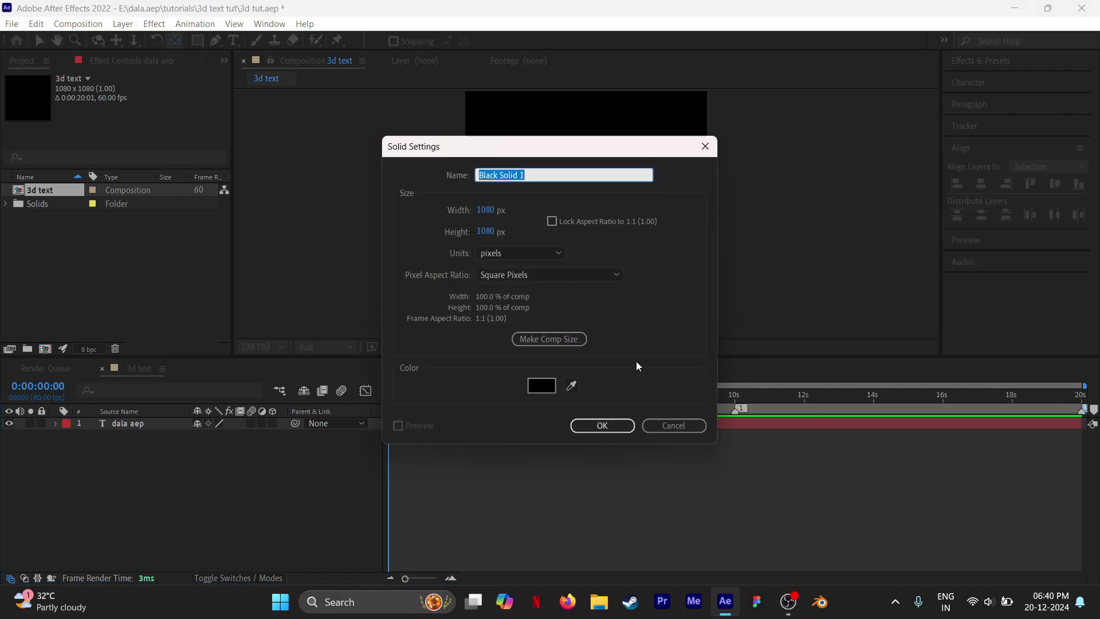
pyautogui.write('elemen')
pyautogui.write('t')
pyautogui.click(608, 429)
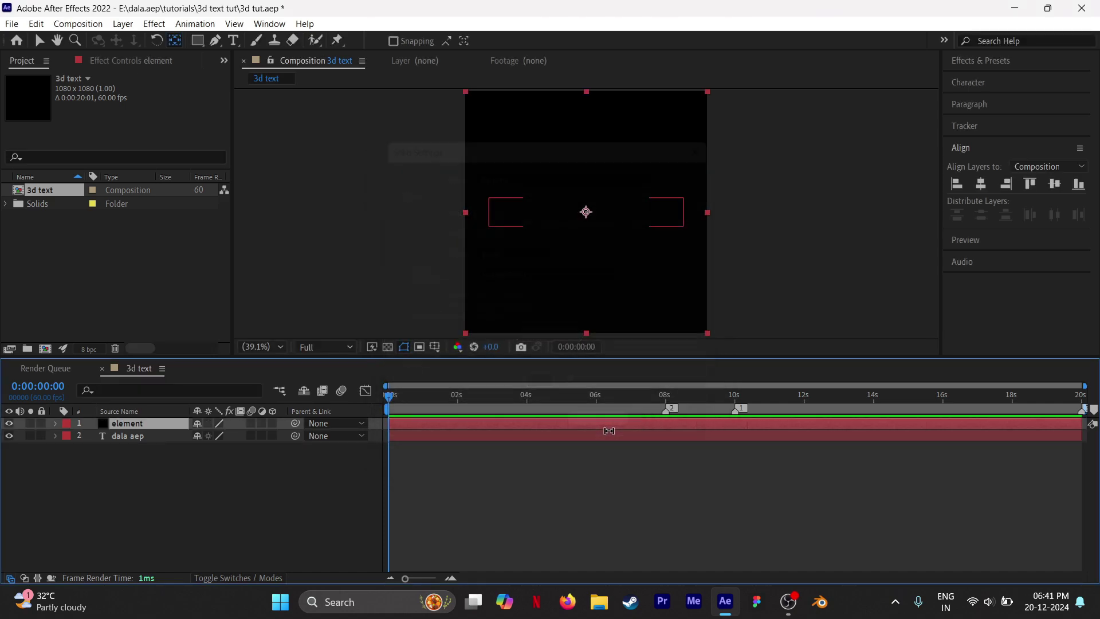
pyautogui.click(1058, 61)
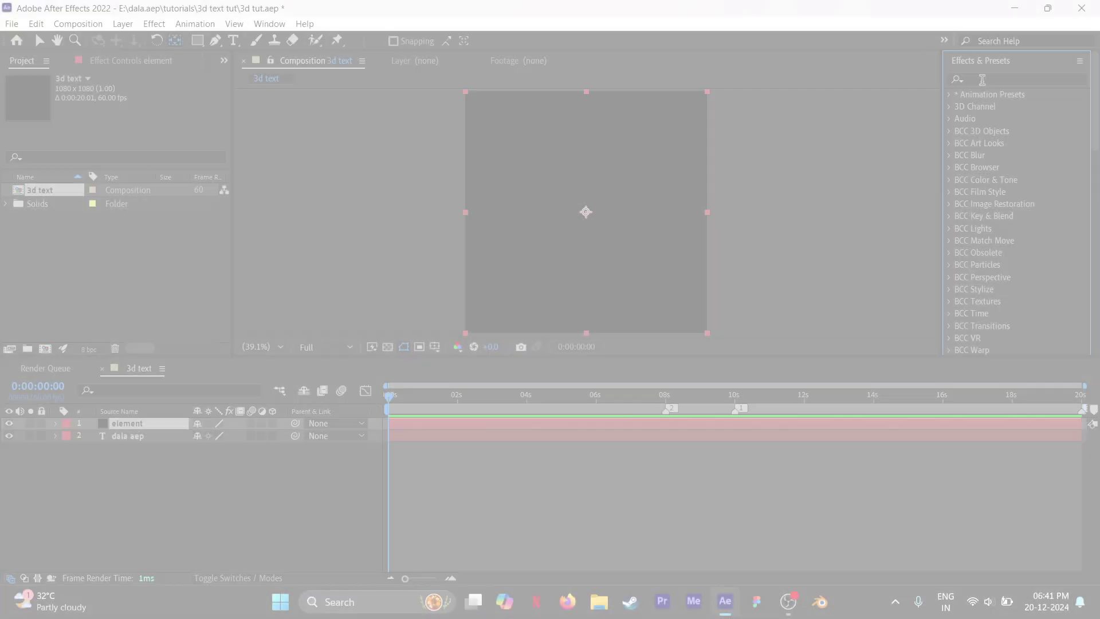
# Step: Apply the Element effect to the element solid and hide the dala aep text layer
pyautogui.click(982, 79)
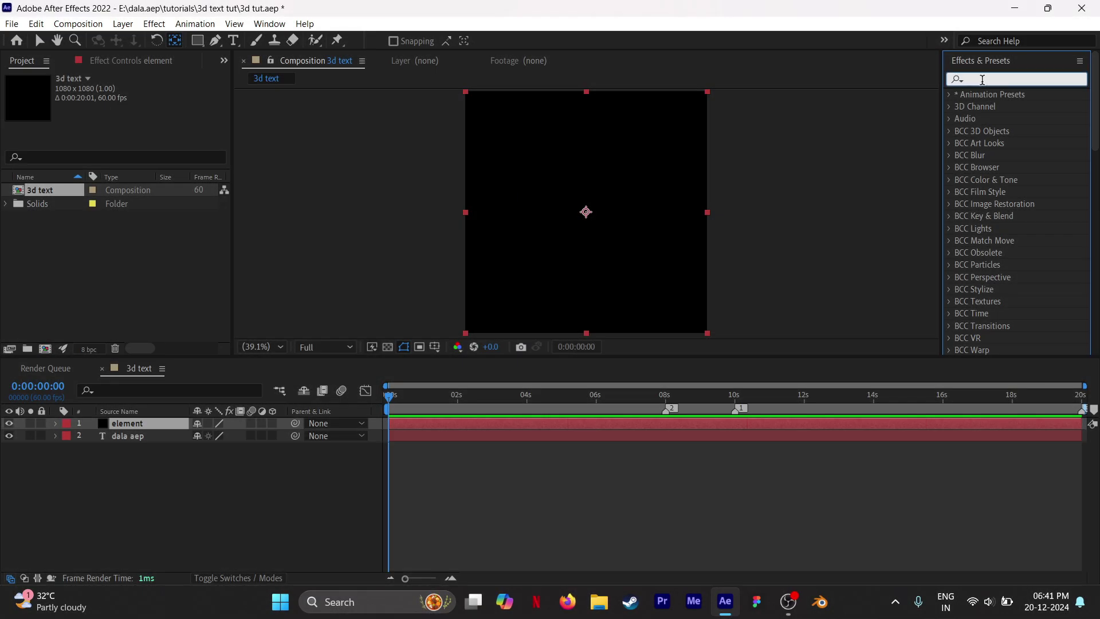
pyautogui.write('ele')
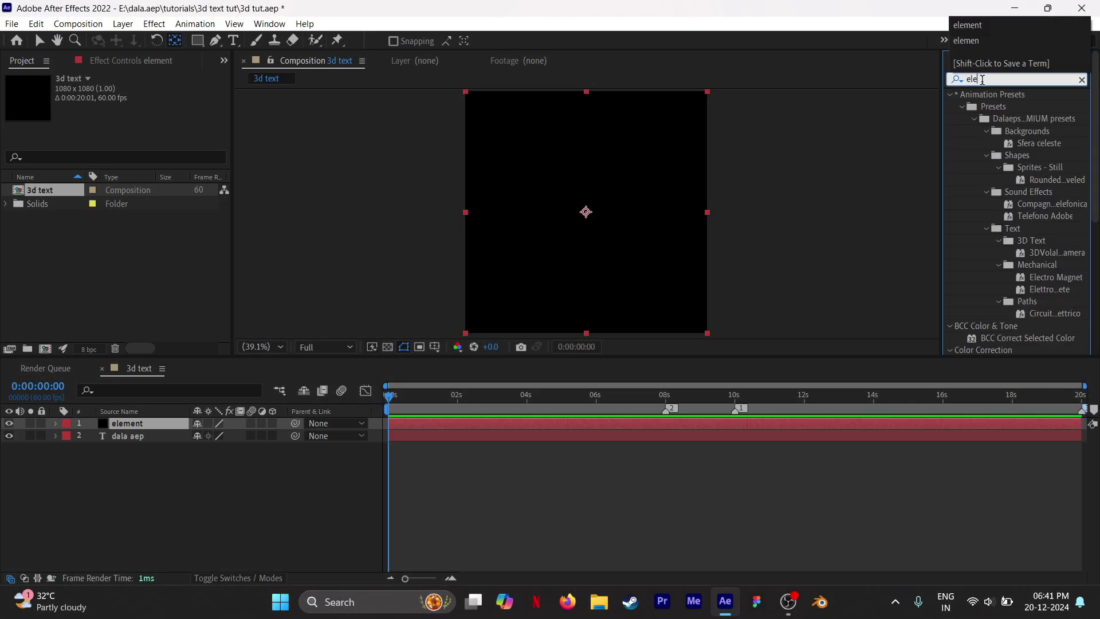
pyautogui.write('m')
pyautogui.moveTo(988, 105)
pyautogui.mouseDown()
pyautogui.moveTo(508, 350)
pyautogui.moveTo(506, 425)
pyautogui.mouseUp()
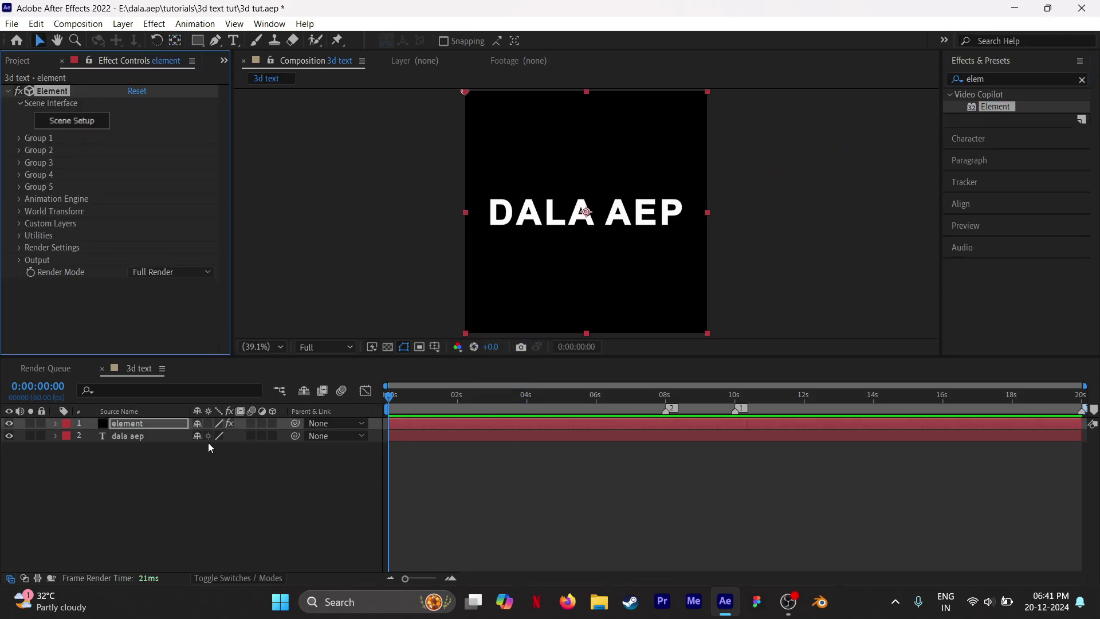
pyautogui.click(9, 435)
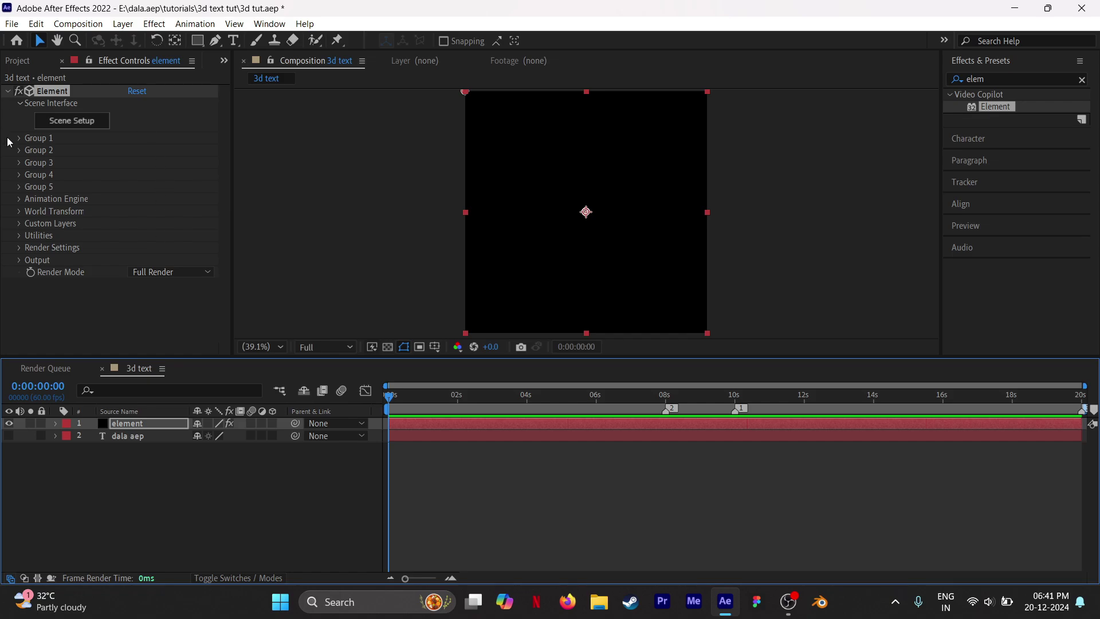
# Step: Set Custom Layers > Path Layer 1 to the dala aep text layer
pyautogui.click(19, 224)
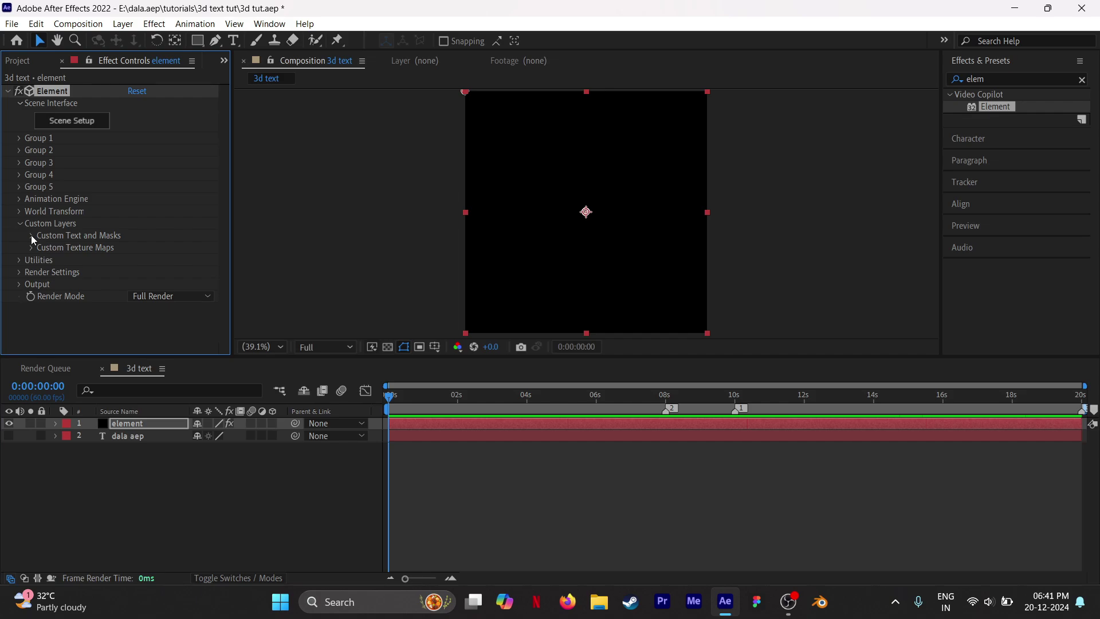
pyautogui.click(32, 236)
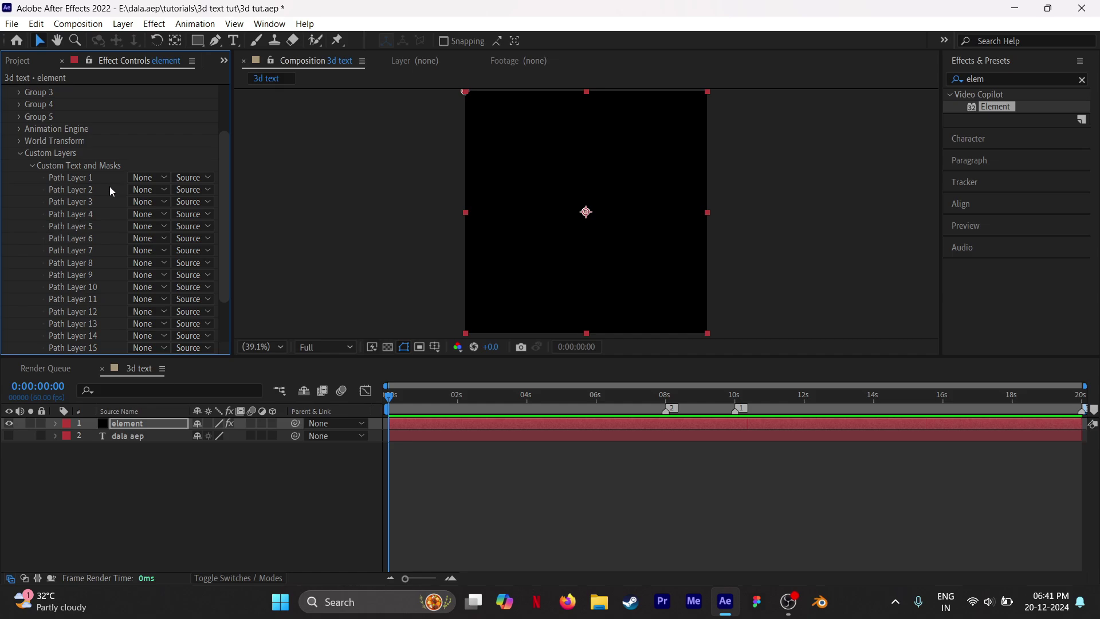
pyautogui.click(146, 177)
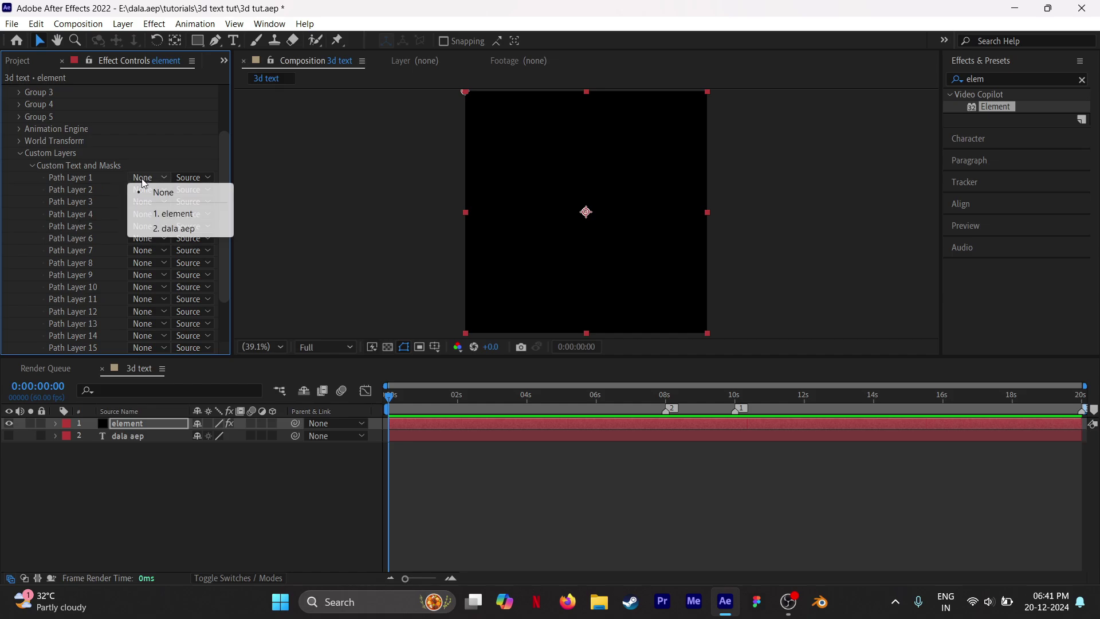
pyautogui.click(170, 228)
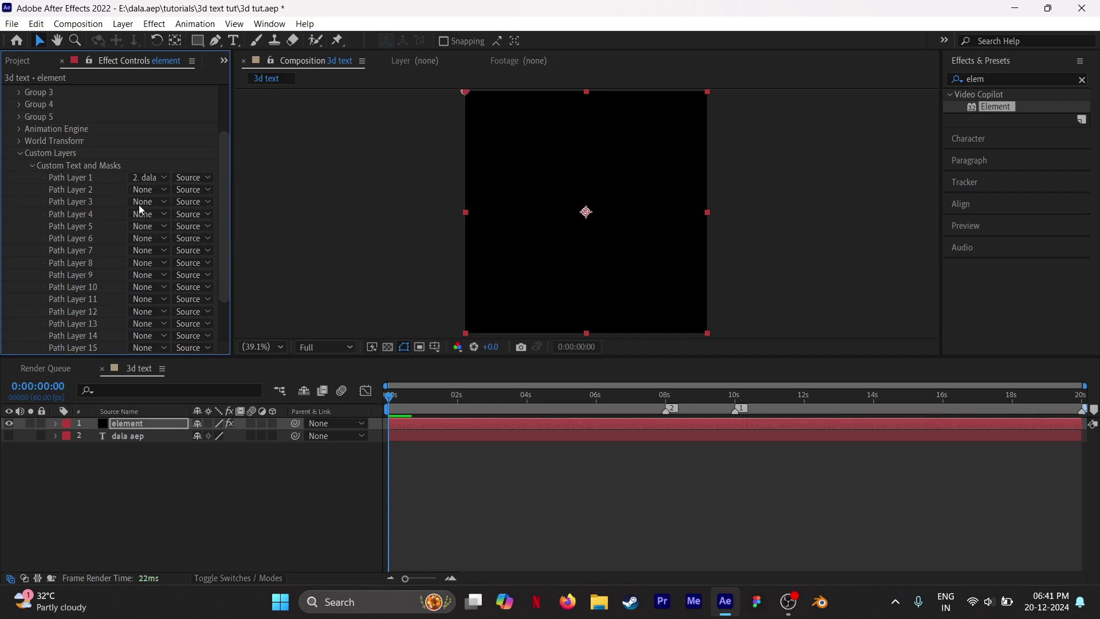
pyautogui.click(20, 152)
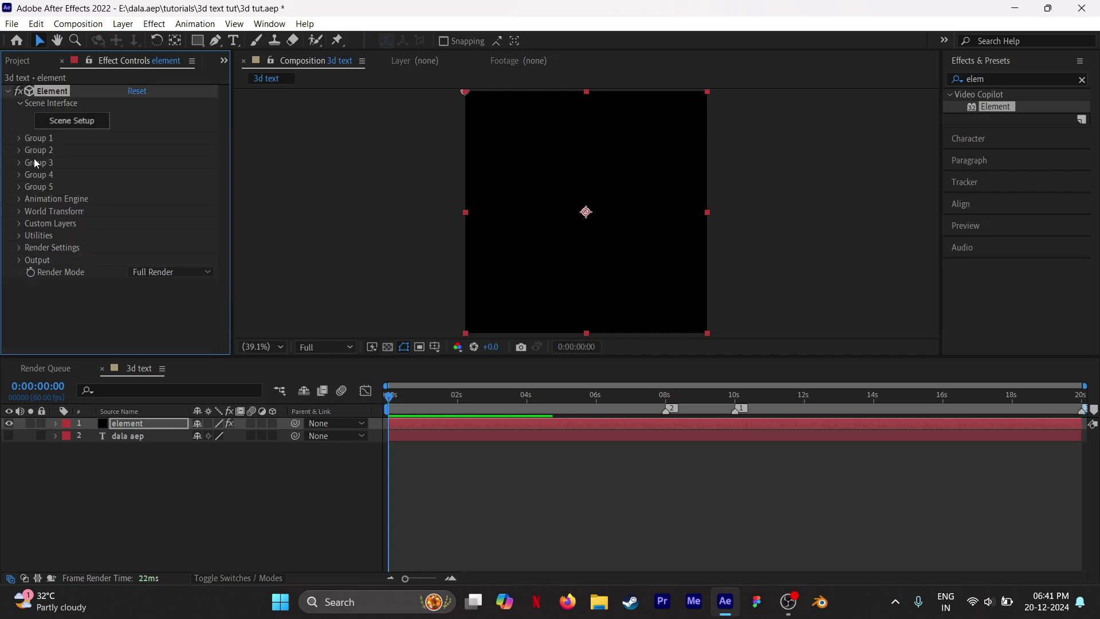
# Step: In Scene Setup, extrude DALA AEP and apply the Physical 3-layer bevel preset to the Extrusion Model
pyautogui.click(74, 128)
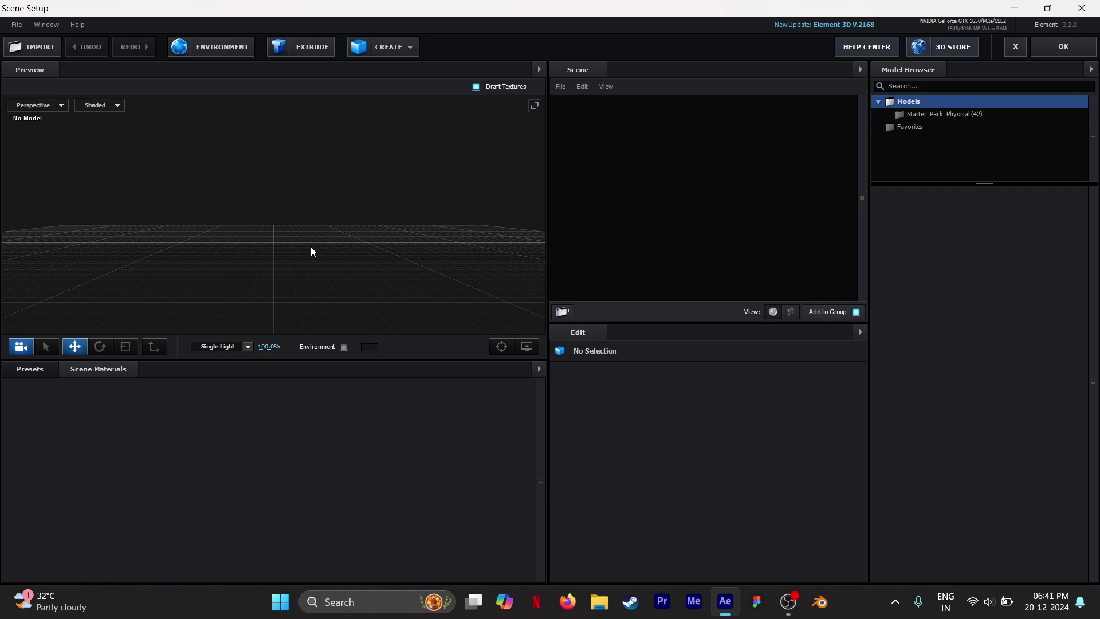
pyautogui.click(297, 48)
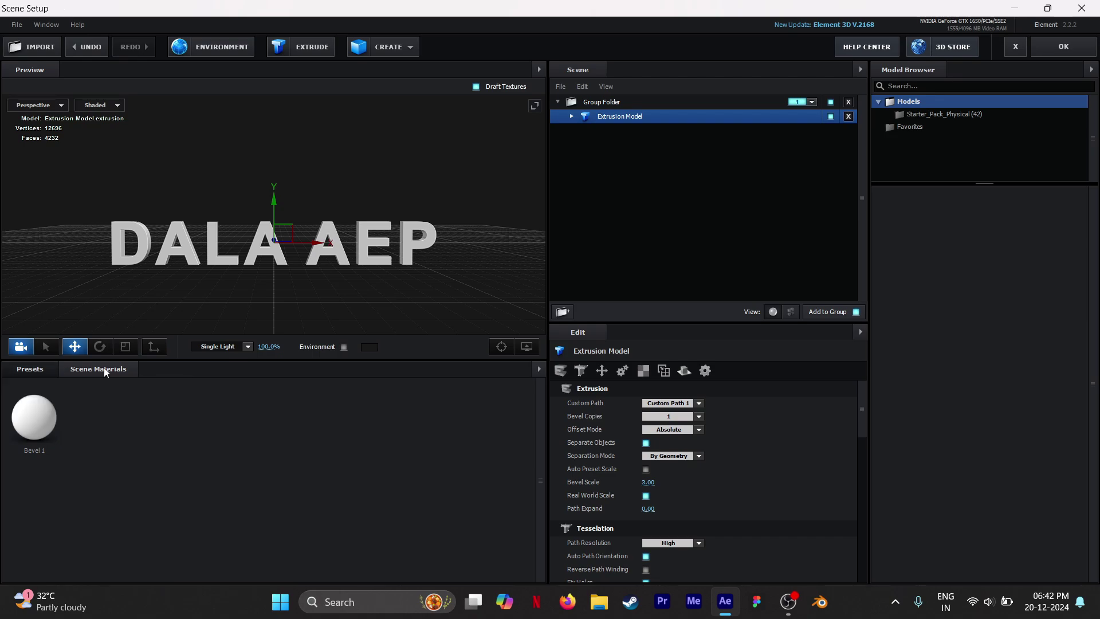
pyautogui.click(22, 369)
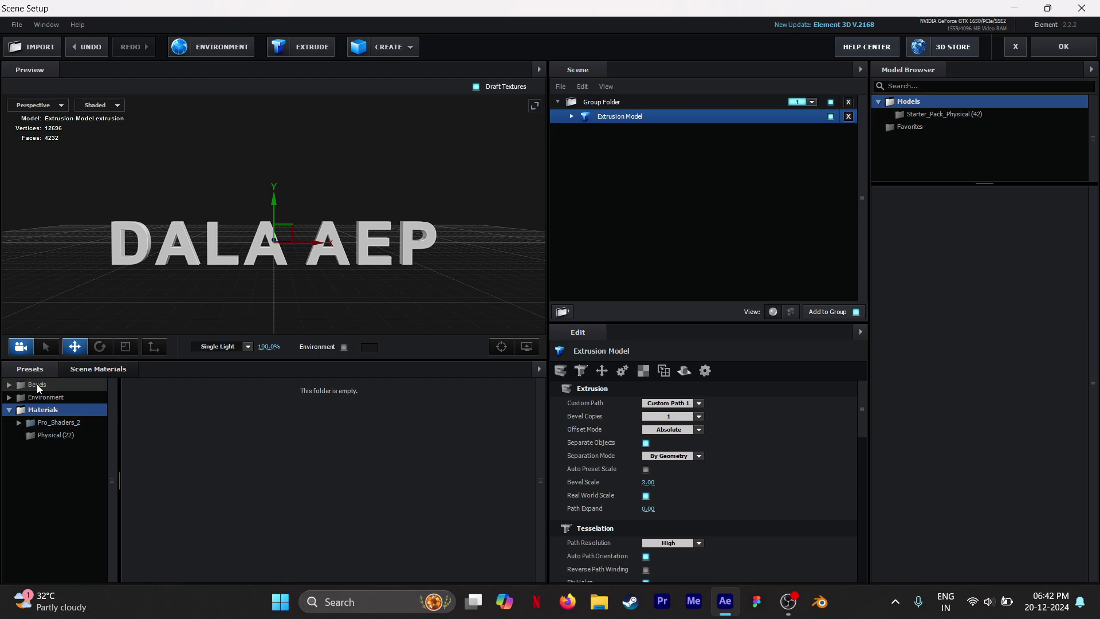
pyautogui.click(37, 384)
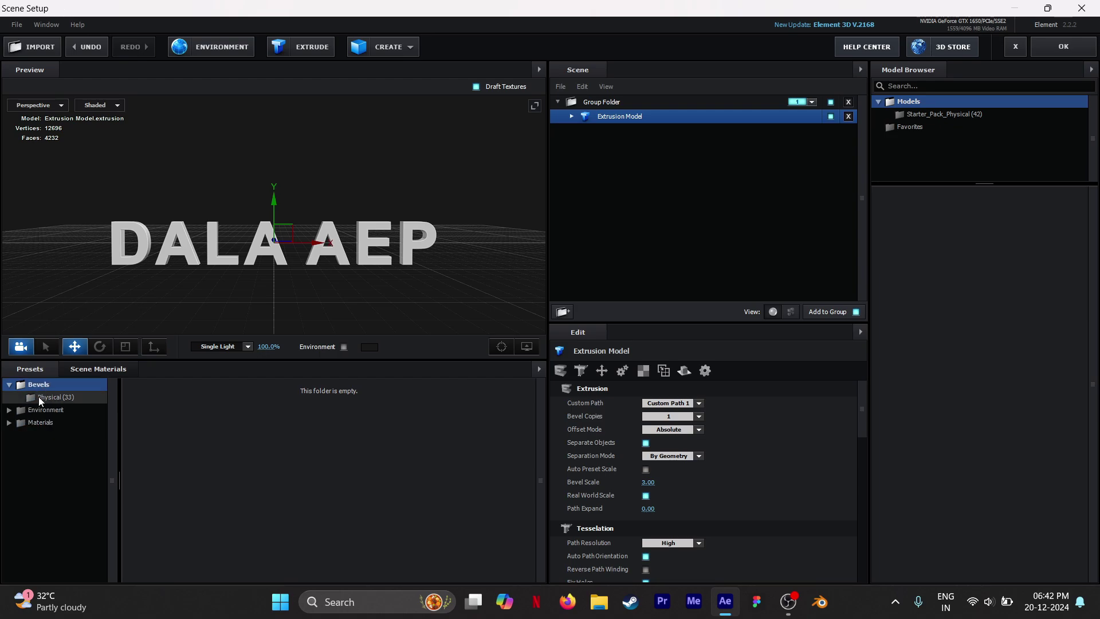
pyautogui.click(39, 399)
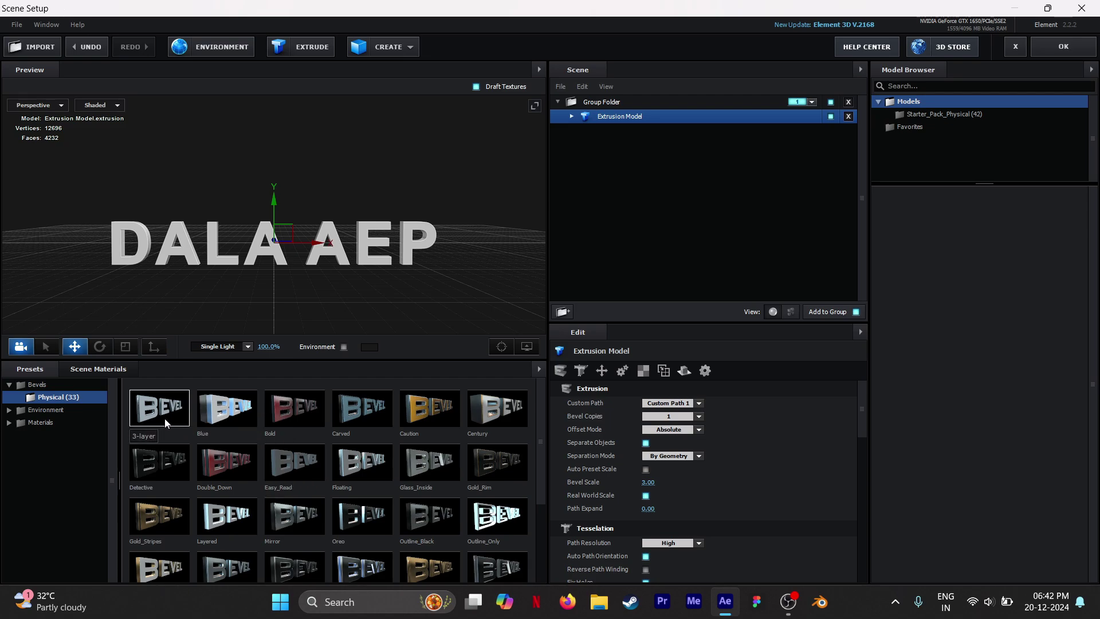
pyautogui.moveTo(167, 422); pyautogui.dragTo(658, 117)
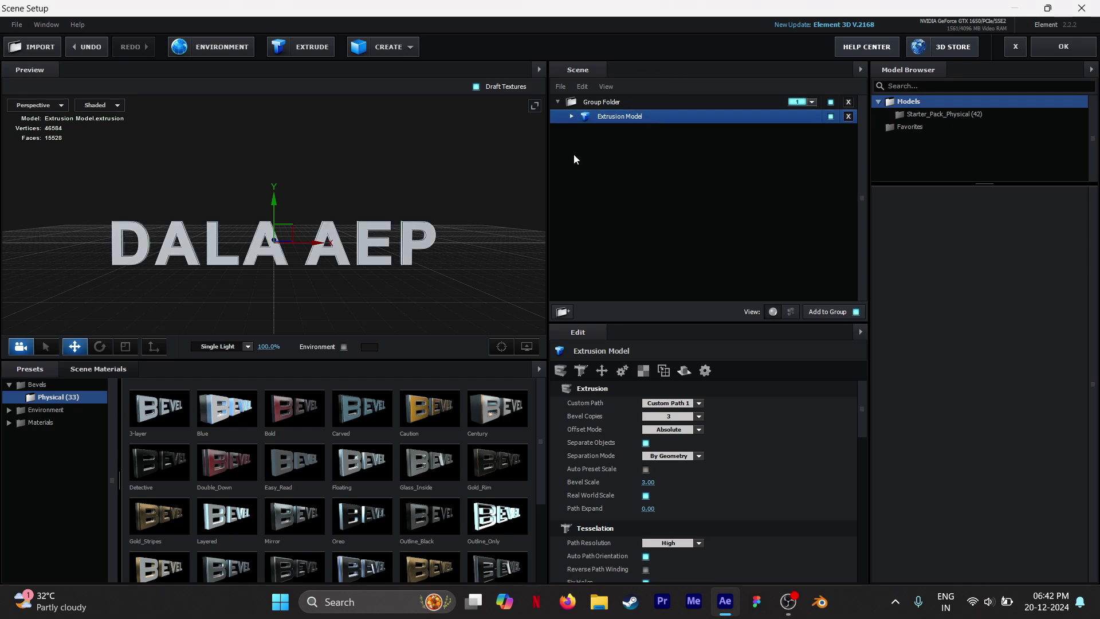
pyautogui.click(571, 117)
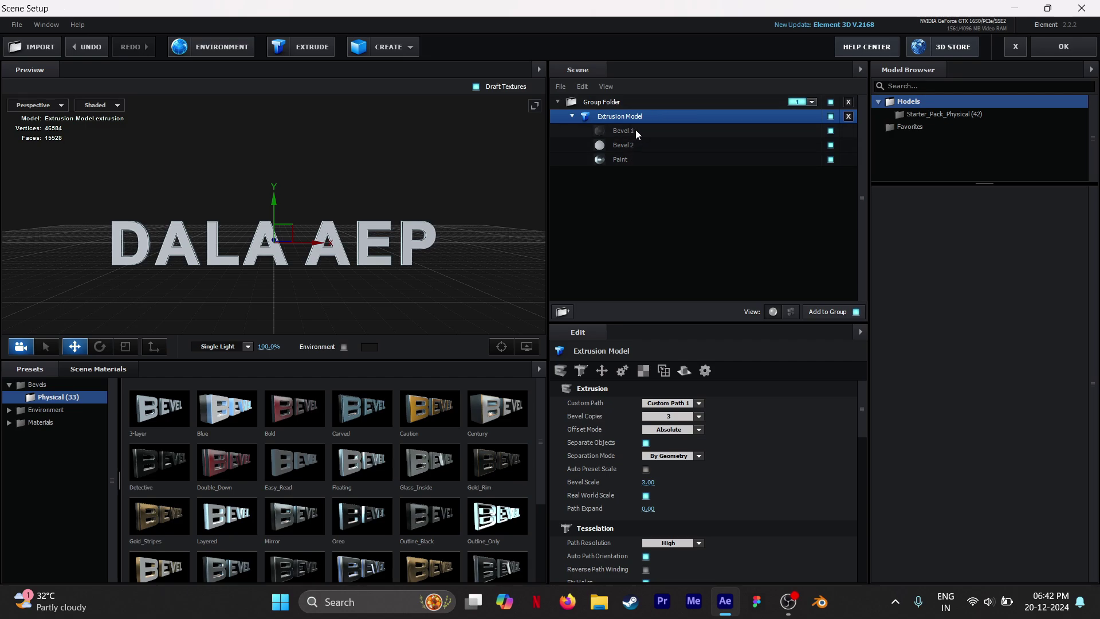
# Step: Assign Chrome, White and Gold physical materials to the Bevel 1, Bevel 2 and Paint layers
pyautogui.click(36, 422)
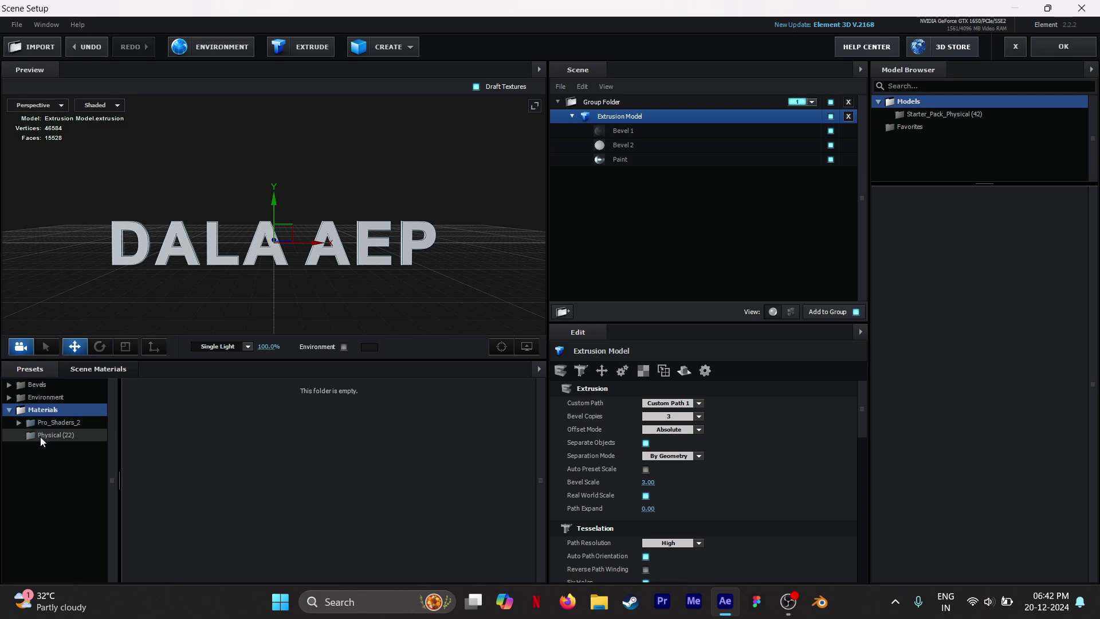
pyautogui.click(40, 436)
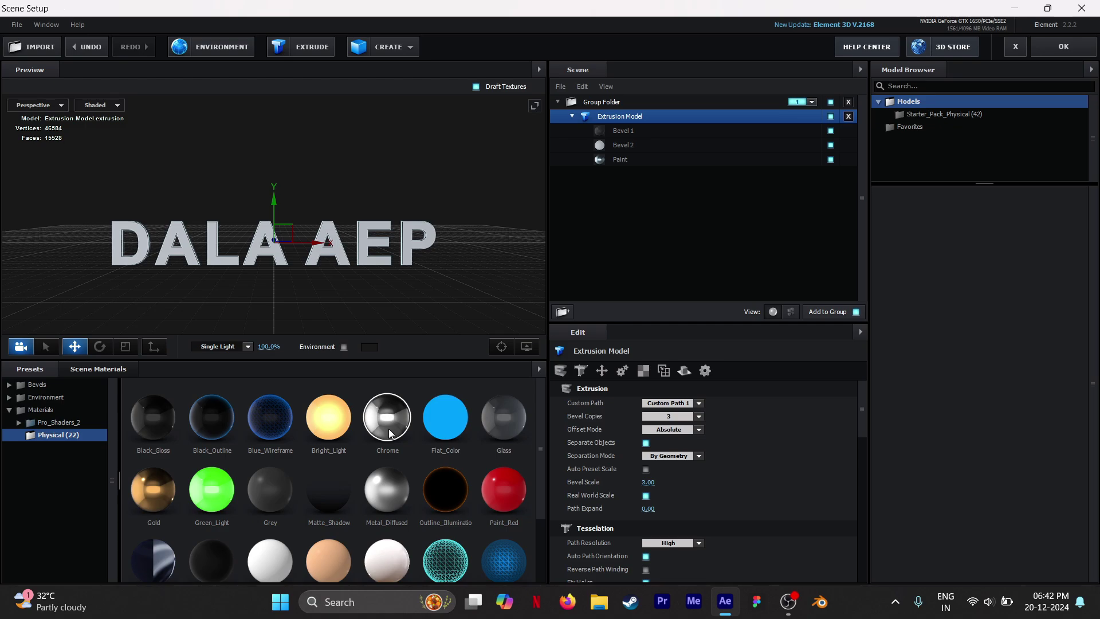
pyautogui.moveTo(390, 433)
pyautogui.mouseDown()
pyautogui.moveTo(674, 139)
pyautogui.moveTo(548, 207)
pyautogui.moveTo(642, 147)
pyautogui.mouseUp()
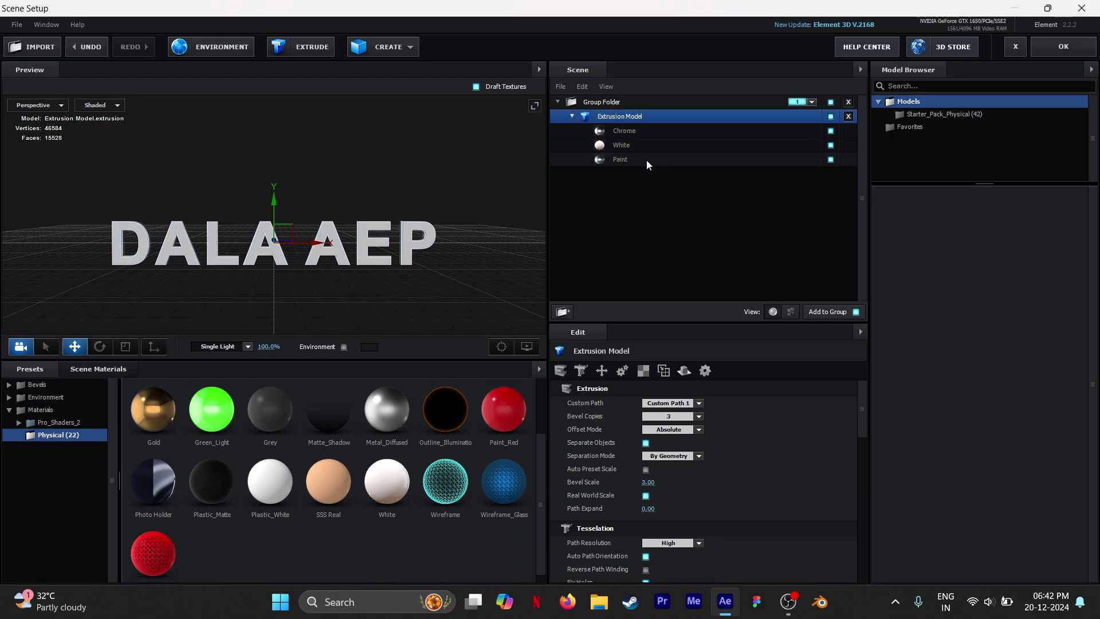
pyautogui.scroll(1, 367, 526)
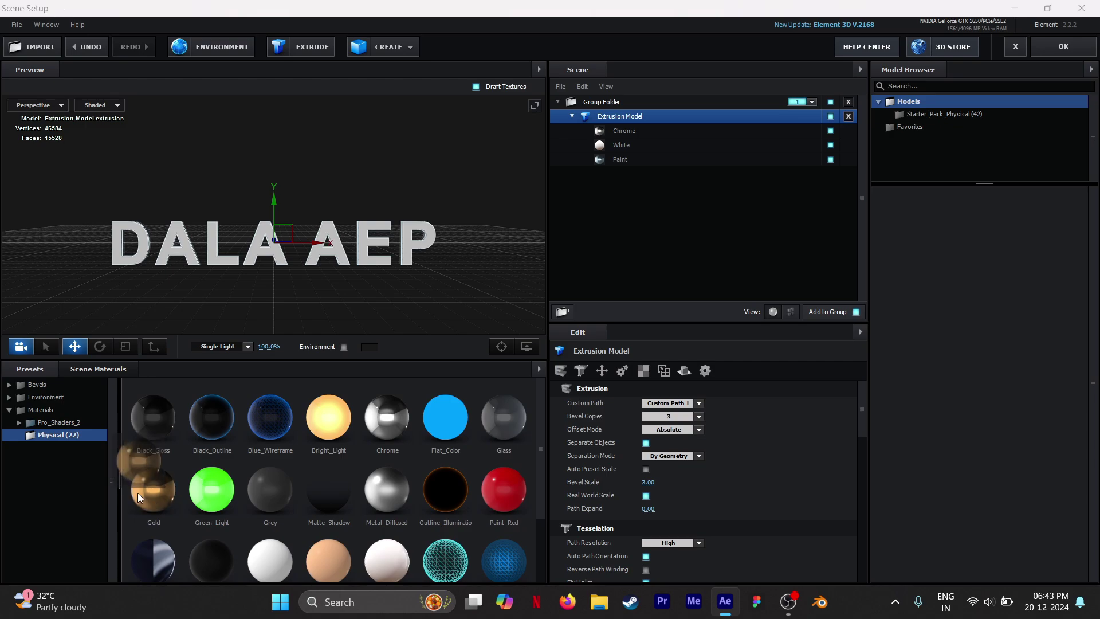
pyautogui.moveTo(146, 490)
pyautogui.mouseDown()
pyautogui.moveTo(232, 322)
pyautogui.moveTo(624, 164)
pyautogui.mouseUp()
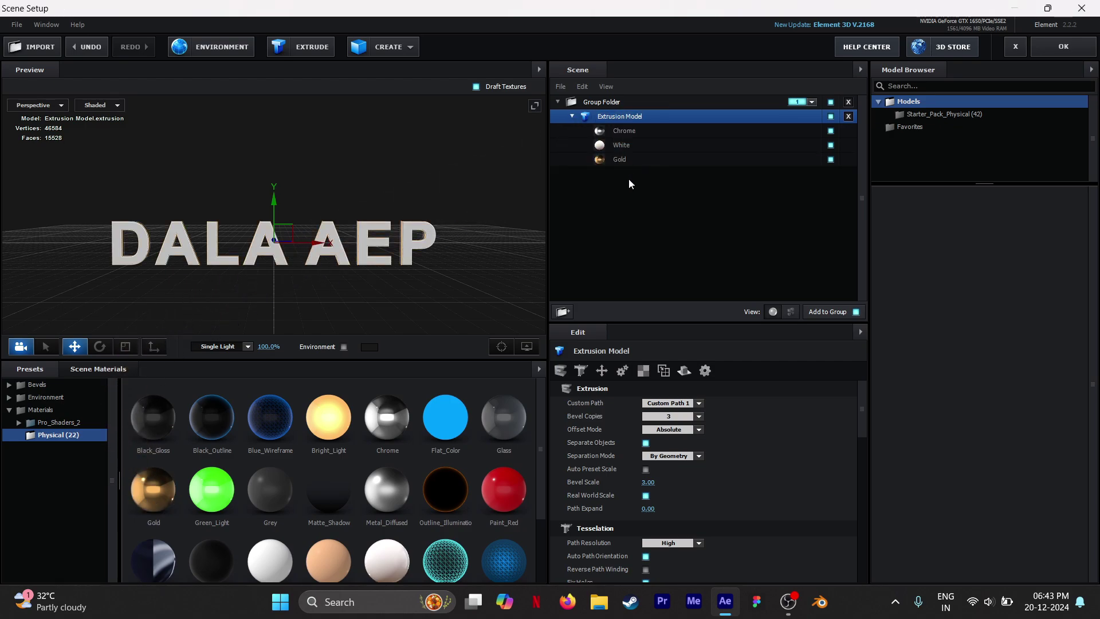
pyautogui.click(652, 129)
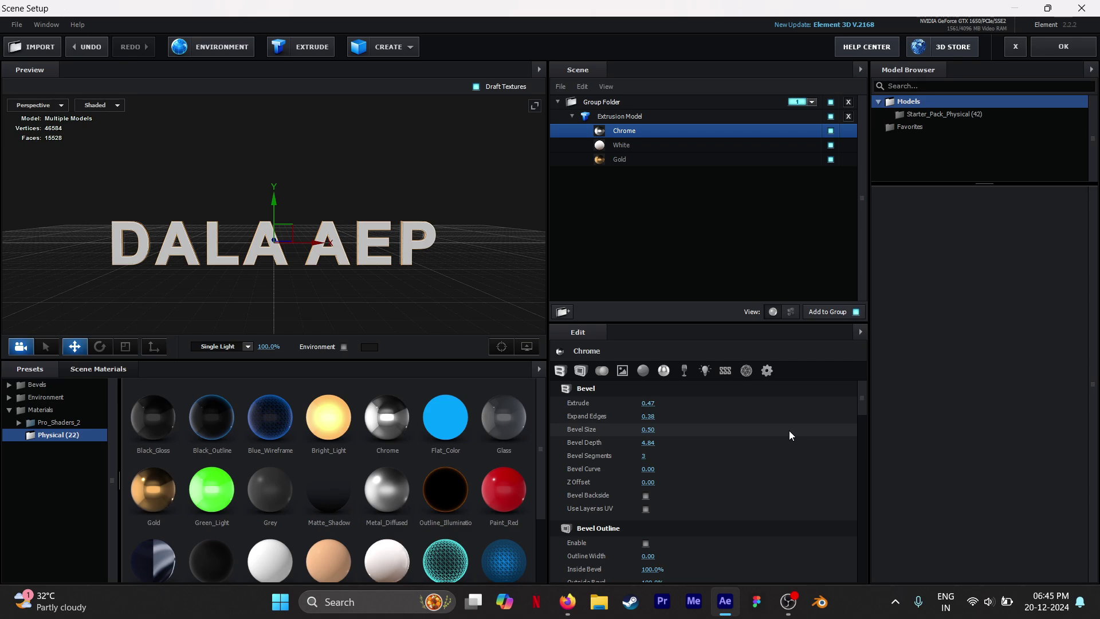
# Step: Set Chrome's bevel to Extrude 0.70, Expand Edges -0.50, Bevel Size 0.50, Bevel Depth 5.00
pyautogui.click(648, 404)
pyautogui.write('0.')
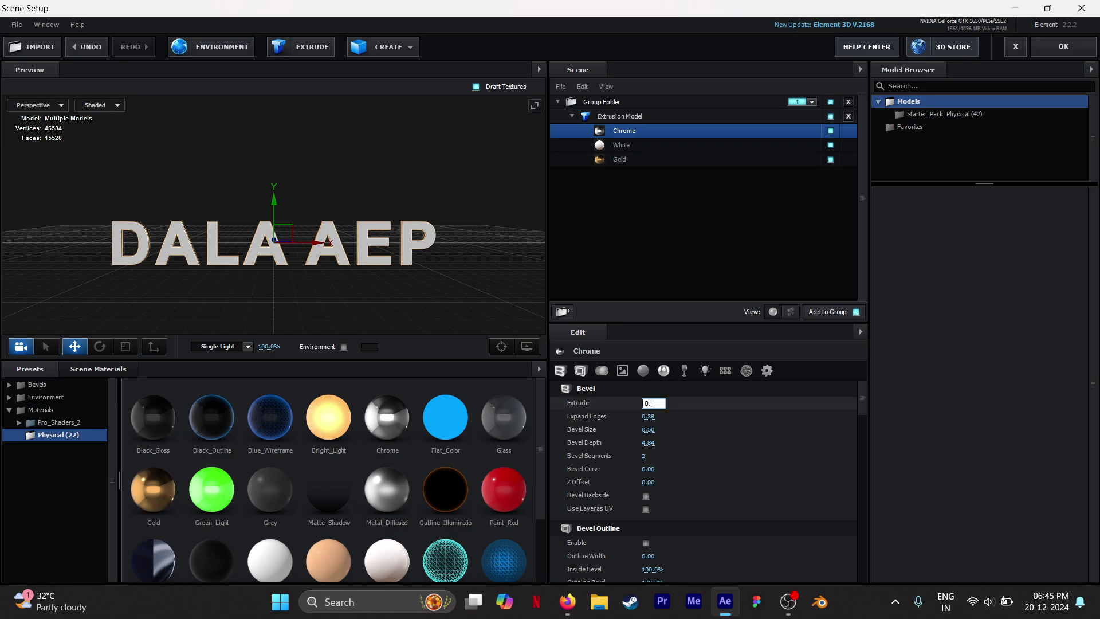
pyautogui.write('7')
pyautogui.press('Return')
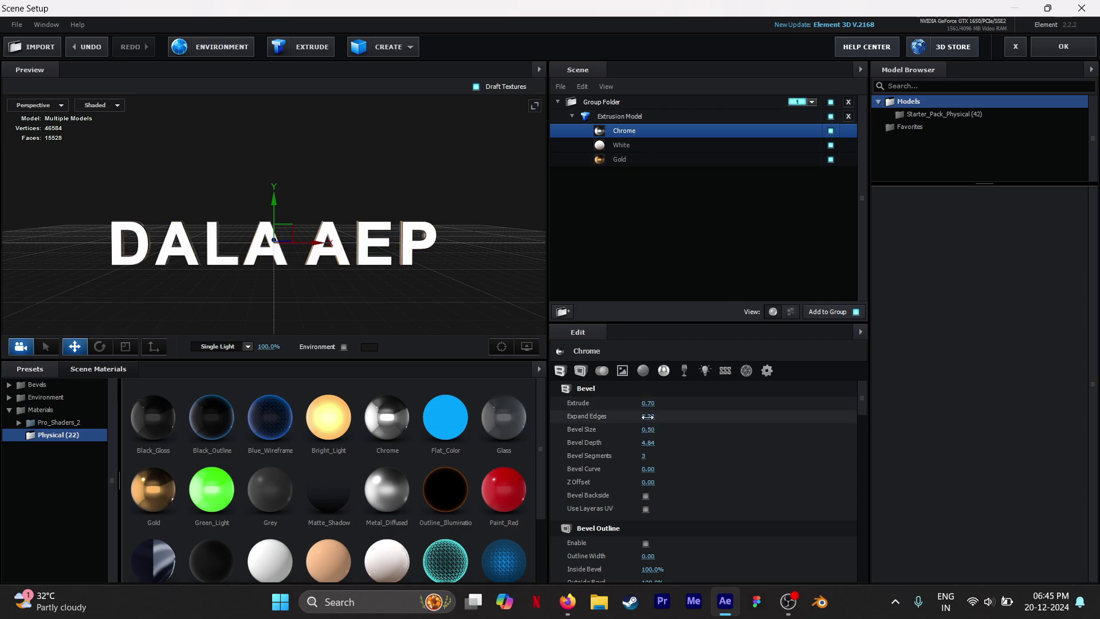
pyautogui.click(648, 416)
pyautogui.write('-0.')
pyautogui.write('5')
pyautogui.press('Return')
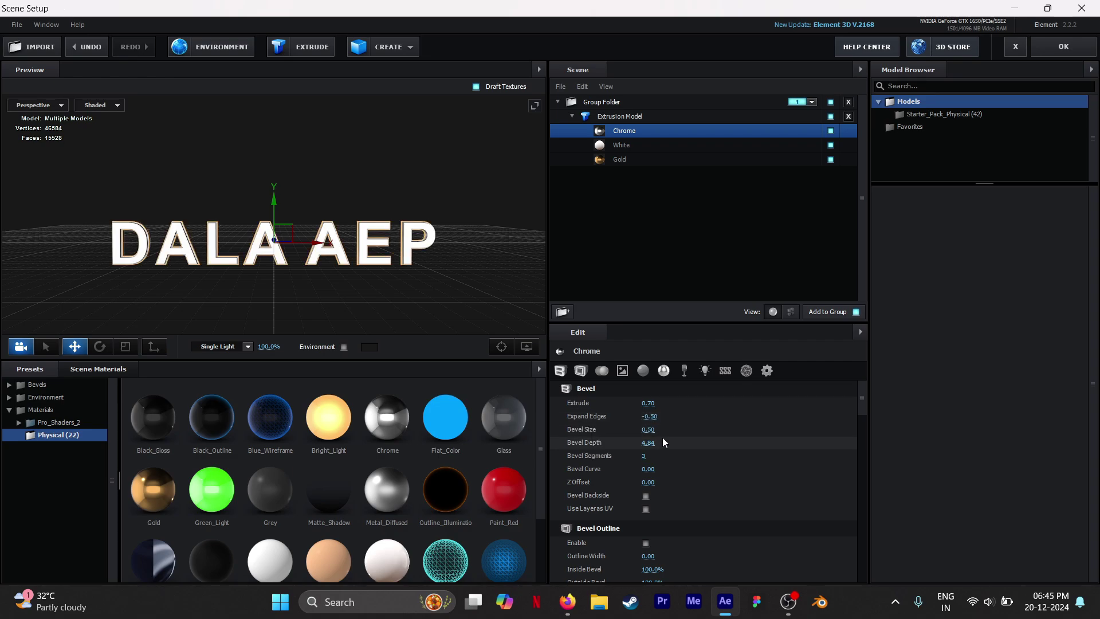
pyautogui.click(651, 431)
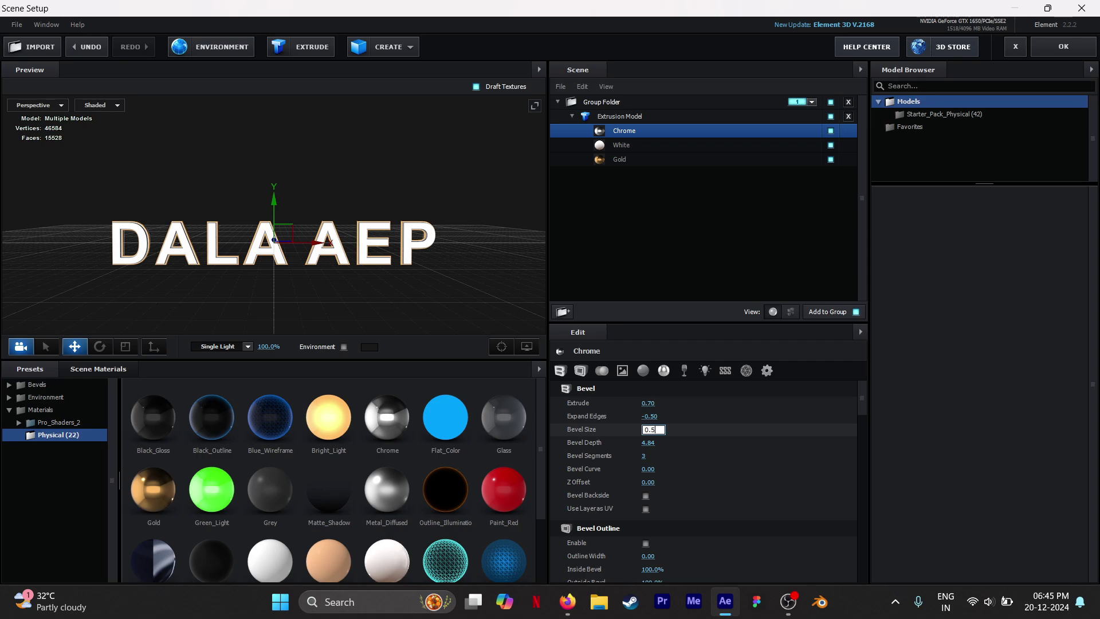
pyautogui.press('Return')
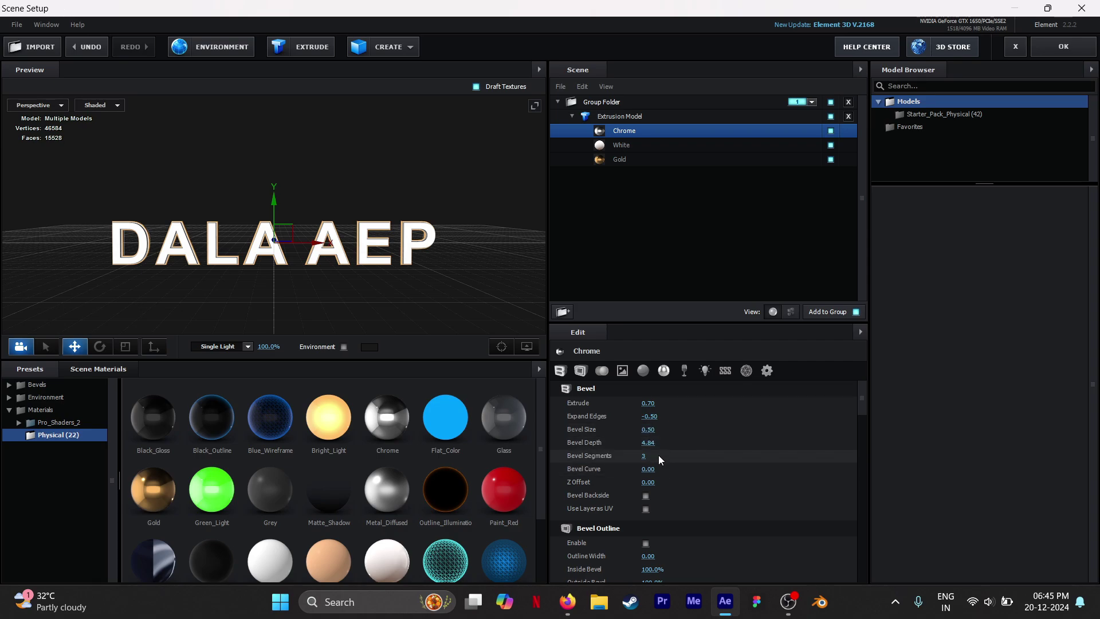
pyautogui.click(650, 444)
pyautogui.write('5')
pyautogui.press('Return')
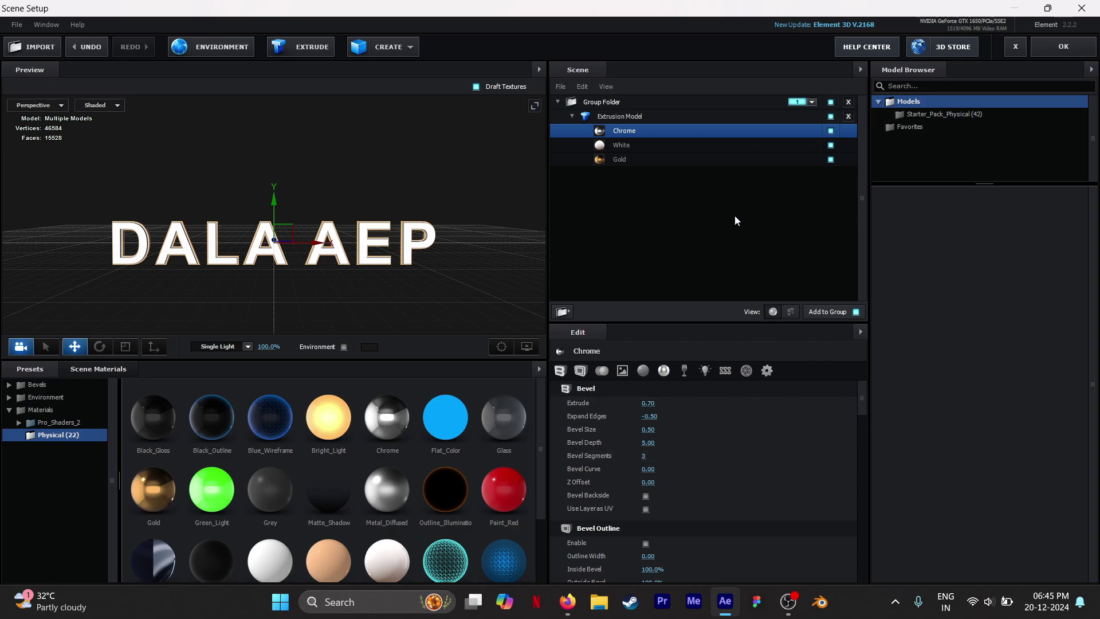
# Step: Set White's bevel to Extrude 1.05, Expand Edges -0.40, Bevel Size 0.50, Bevel Depth 0.40
pyautogui.click(638, 149)
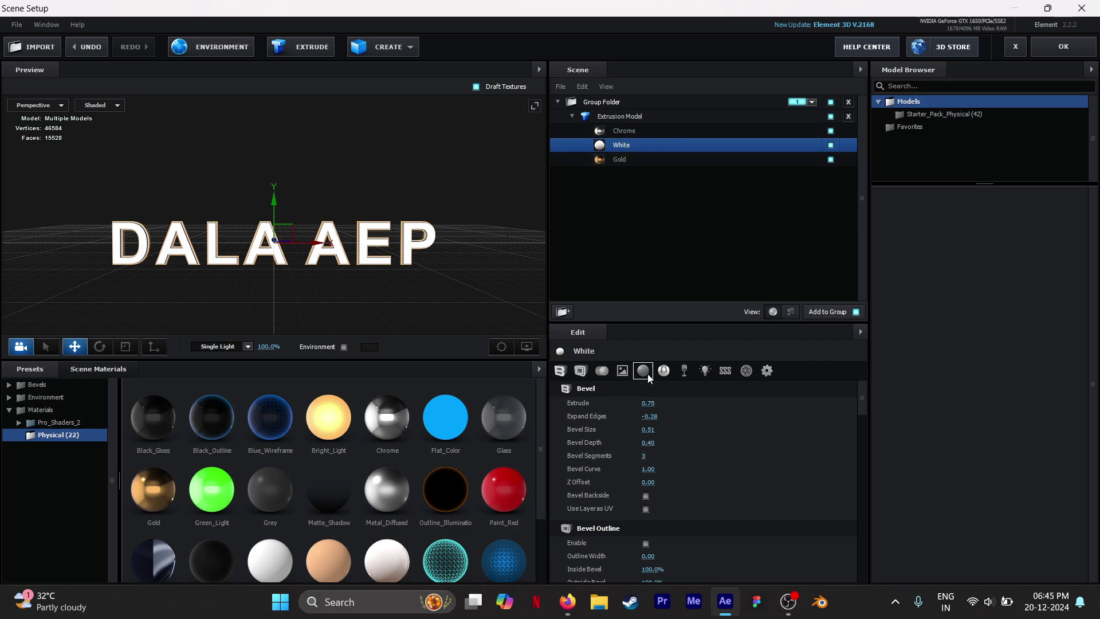
pyautogui.click(648, 403)
pyautogui.write('1.05')
pyautogui.press('Return')
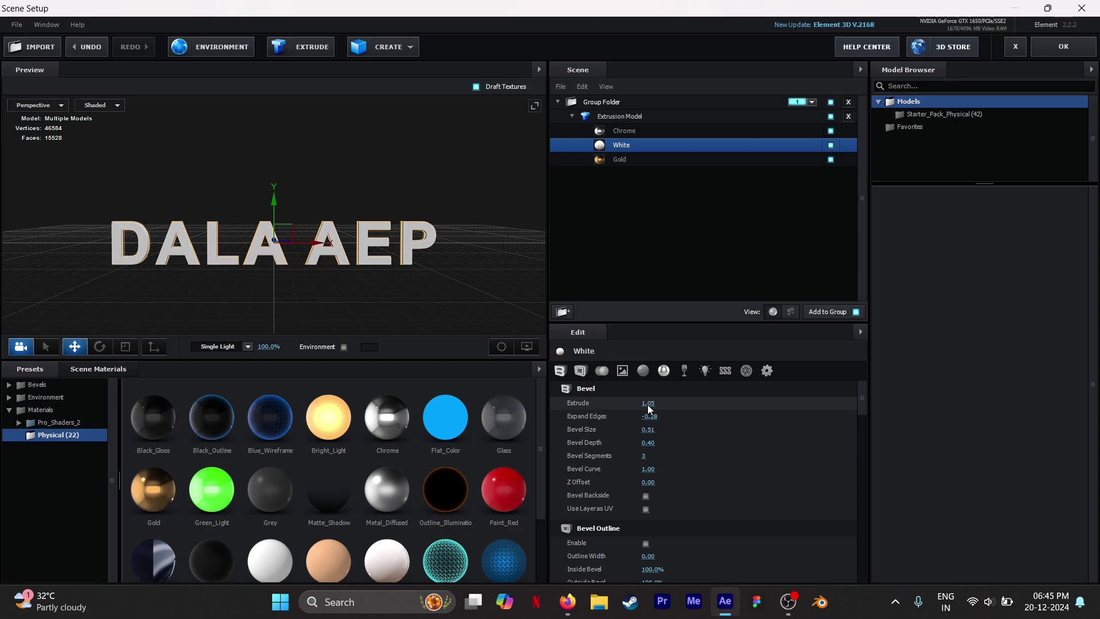
pyautogui.click(653, 417)
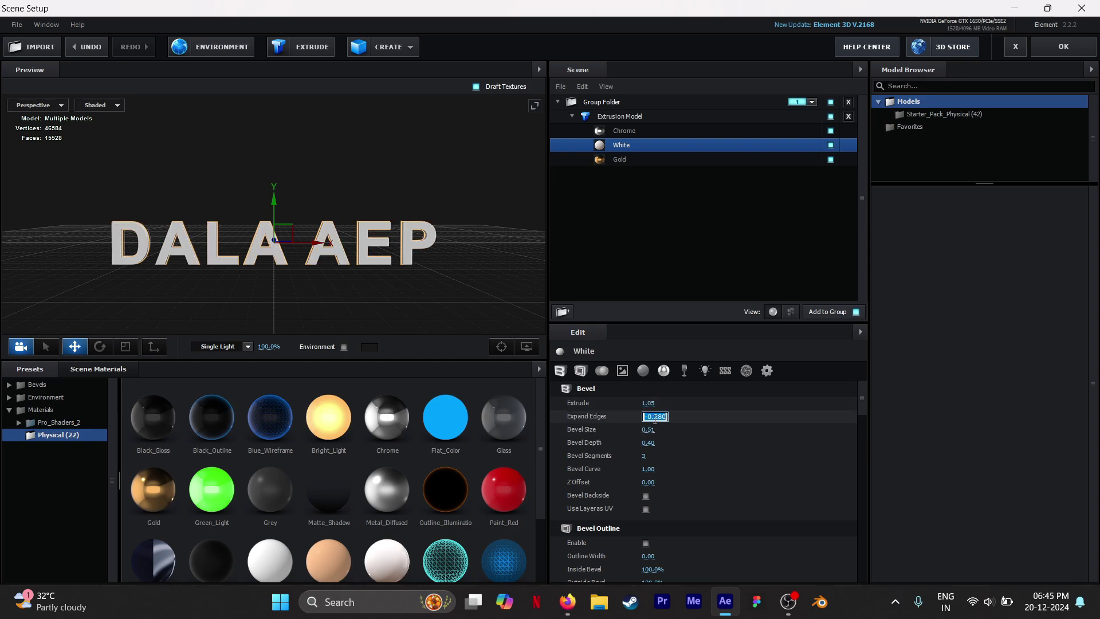
pyautogui.write('-0')
pyautogui.click(651, 430)
pyautogui.write('.5')
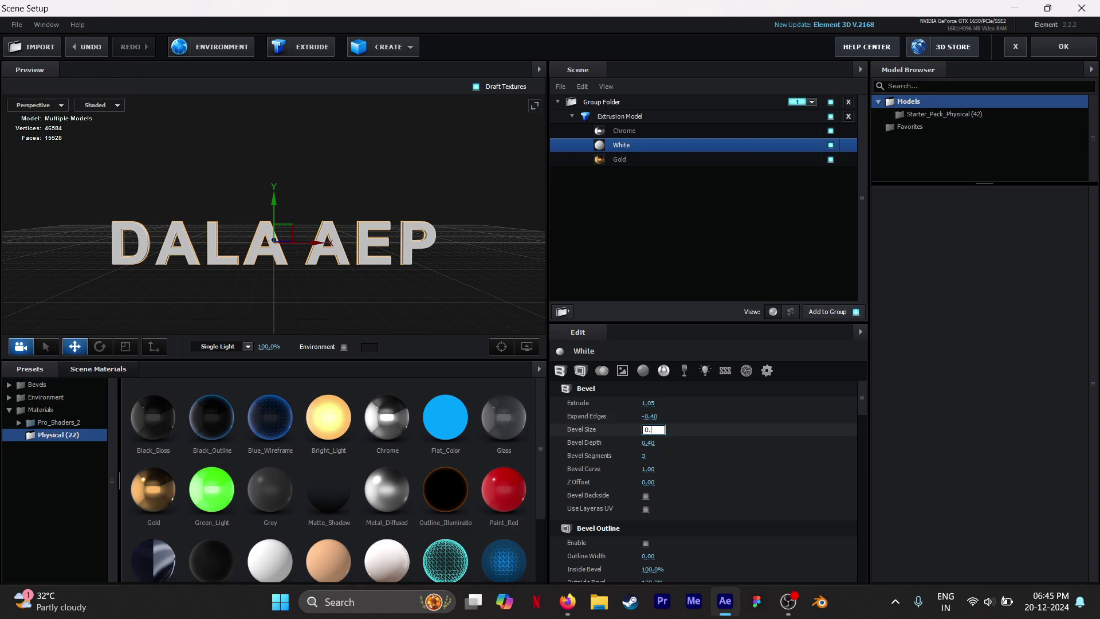
pyautogui.press('Return')
pyautogui.click(648, 442)
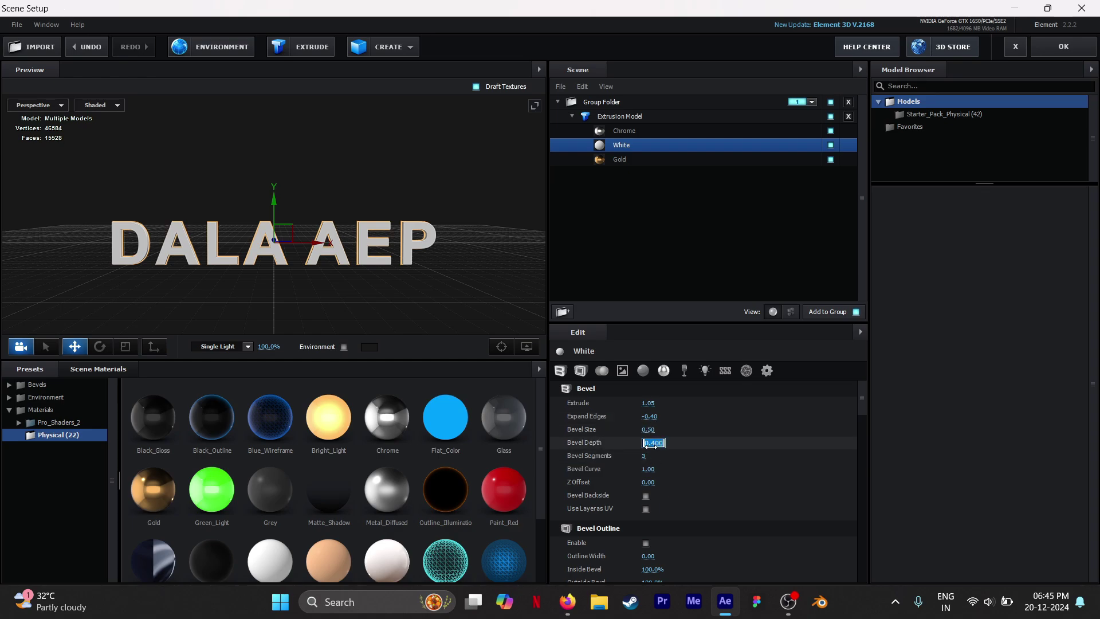
pyautogui.write('0.4')
pyautogui.press('Return')
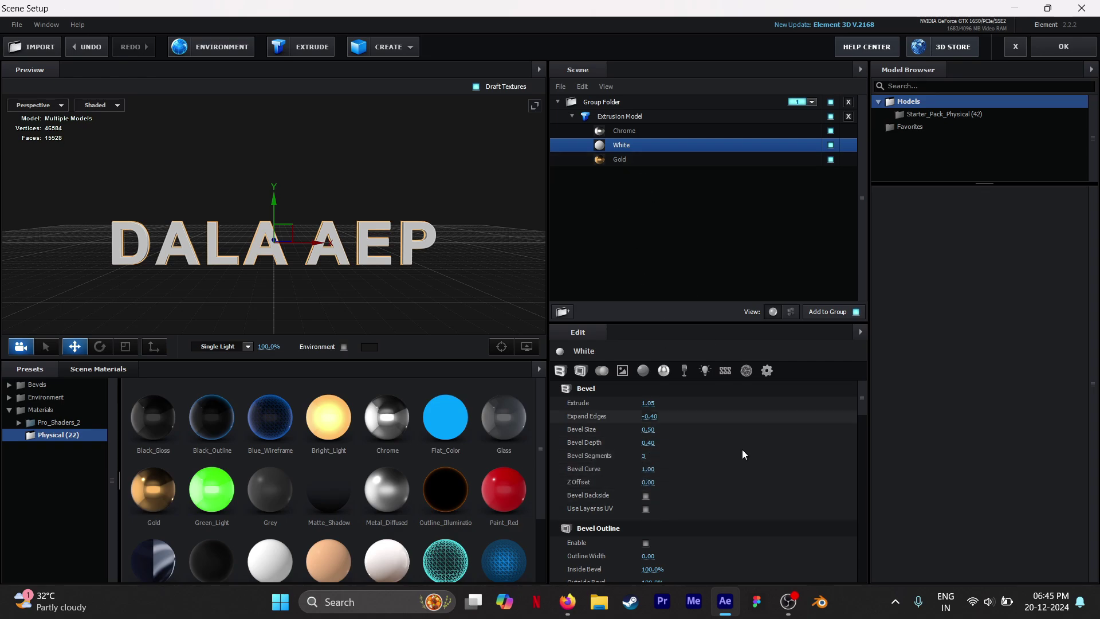
pyautogui.scroll(-3, 752, 495)
pyautogui.scroll(-3, 752, 495)
pyautogui.scroll(-3, 752, 495)
# Step: Set the White material's diffuse colour to blue 0096FF
pyautogui.scroll(-2, 751, 495)
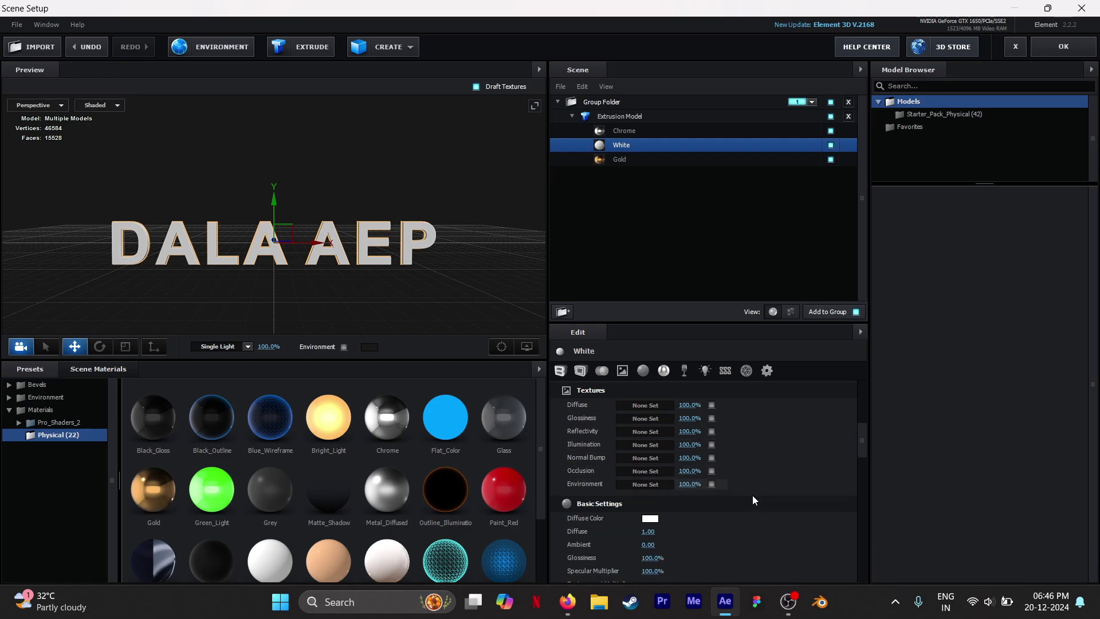
pyautogui.scroll(-1, 751, 495)
pyautogui.click(648, 489)
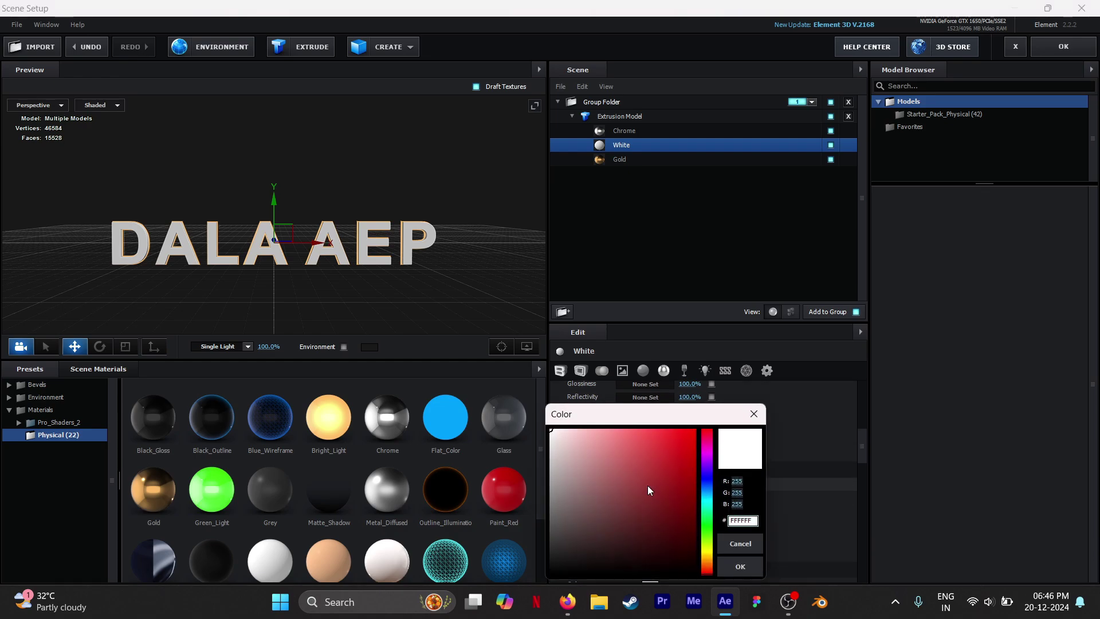
pyautogui.click(690, 433)
pyautogui.click(708, 459)
pyautogui.moveTo(708, 458); pyautogui.dragTo(712, 494)
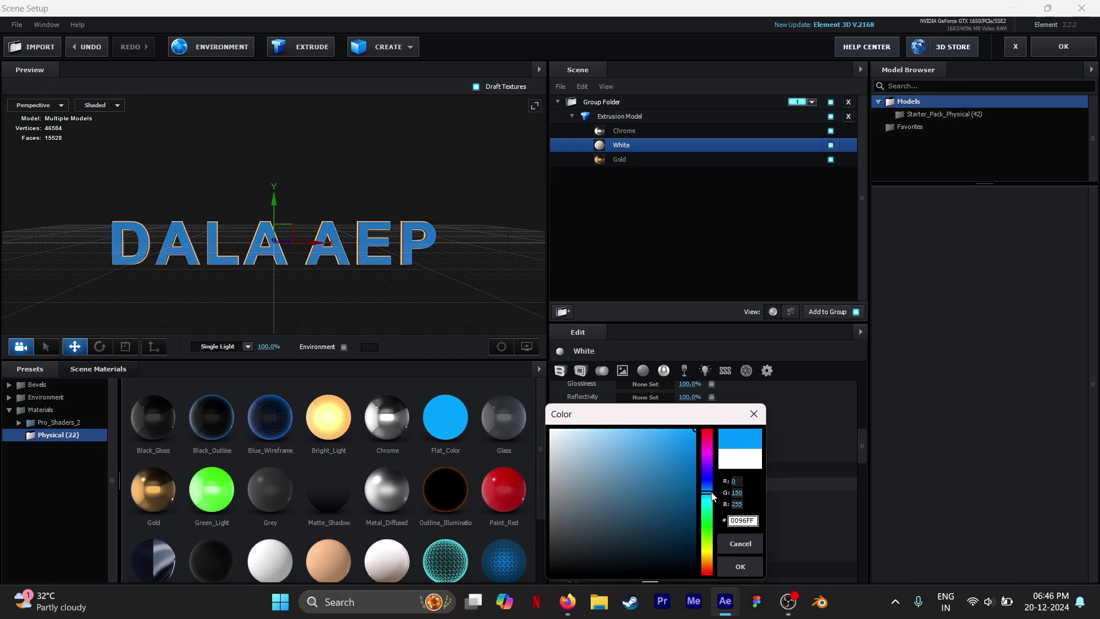
pyautogui.click(751, 520)
pyautogui.click(740, 566)
# Step: Make White's reflectivity colour blue 0096FF at 26% intensity
pyautogui.scroll(-3, 746, 542)
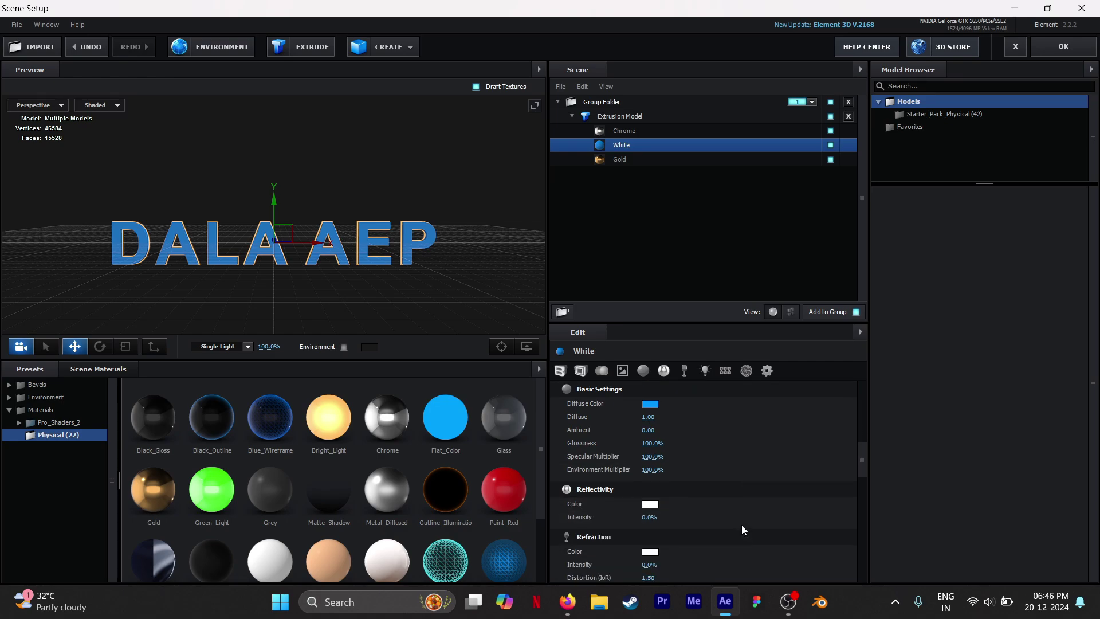
pyautogui.moveTo(646, 417); pyautogui.dragTo(667, 435)
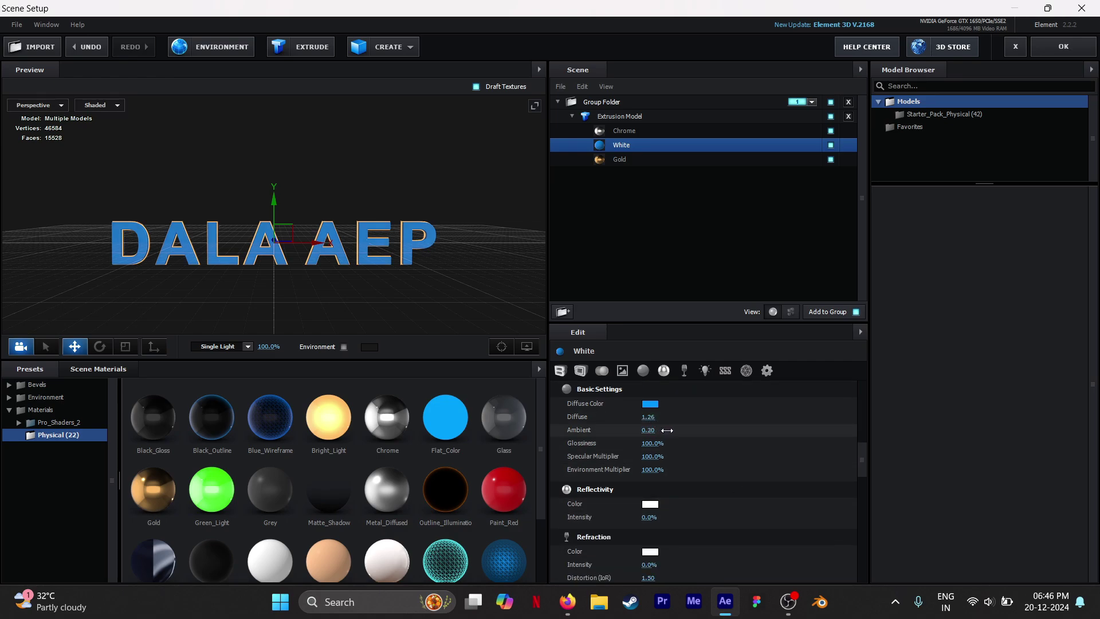
pyautogui.scroll(-2, 689, 522)
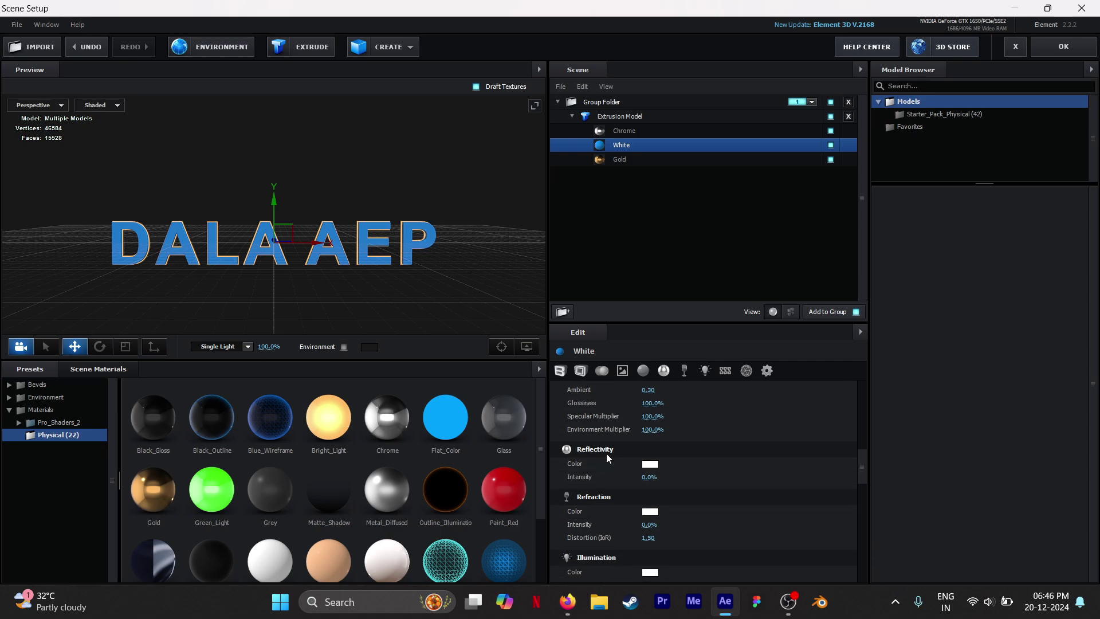
pyautogui.click(649, 463)
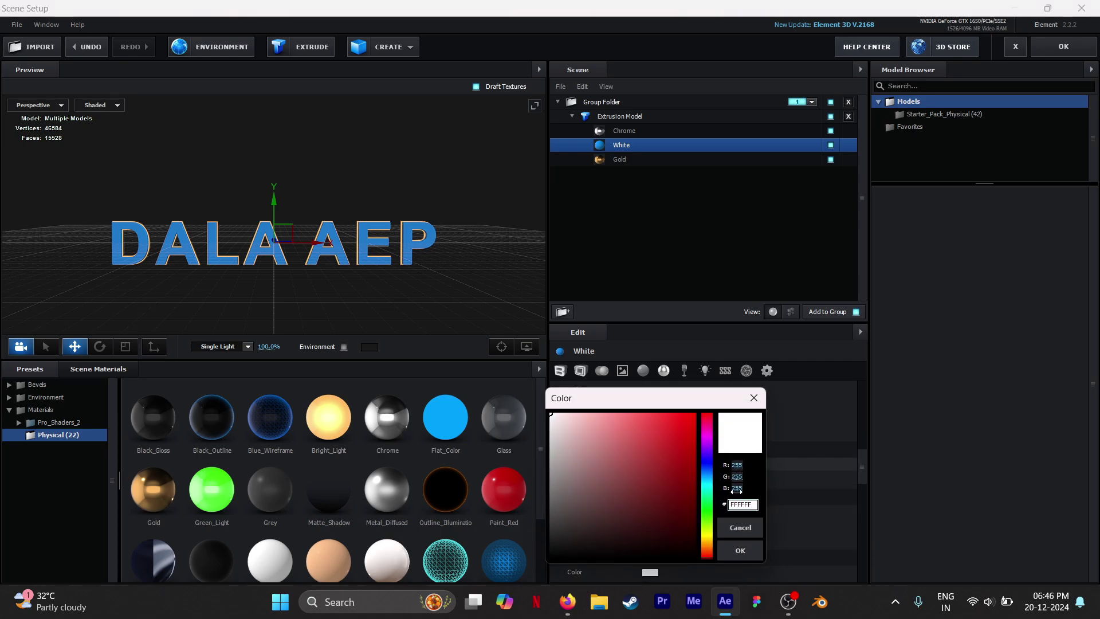
pyautogui.doubleClick(755, 503)
pyautogui.write('0096FF')
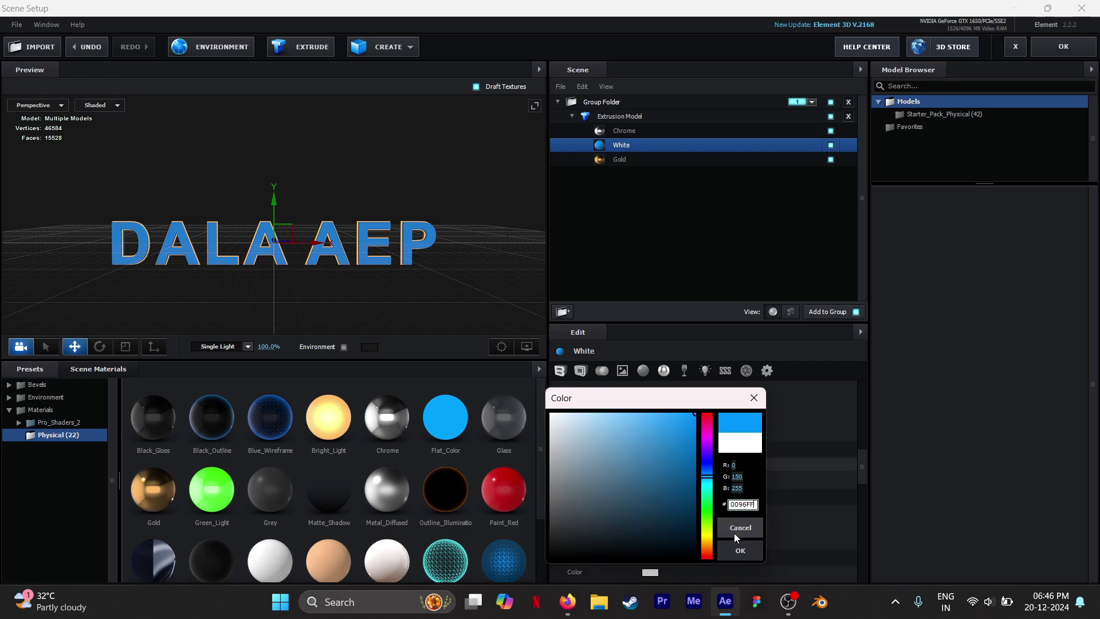
pyautogui.press('Return')
pyautogui.click(739, 550)
pyautogui.moveTo(692, 482)
pyautogui.mouseDown()
pyautogui.moveTo(667, 480)
pyautogui.moveTo(687, 480)
pyautogui.mouseUp()
pyautogui.scroll(-1, 665, 499)
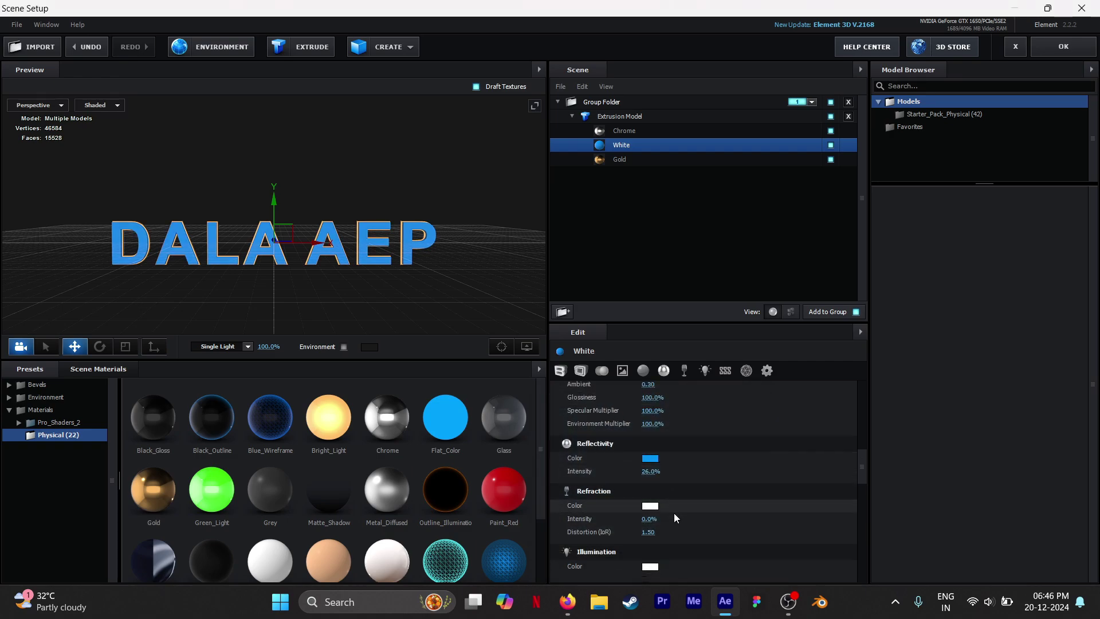
pyautogui.scroll(-3, 664, 499)
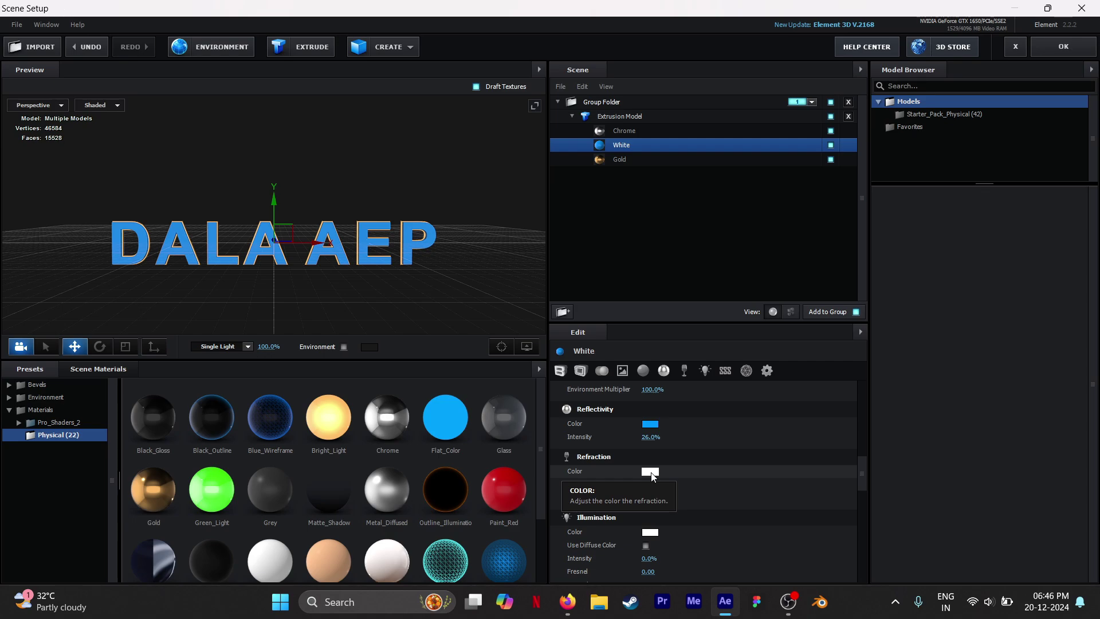
# Step: Set White's refraction and illumination colours to blue 0096FF
pyautogui.click(651, 472)
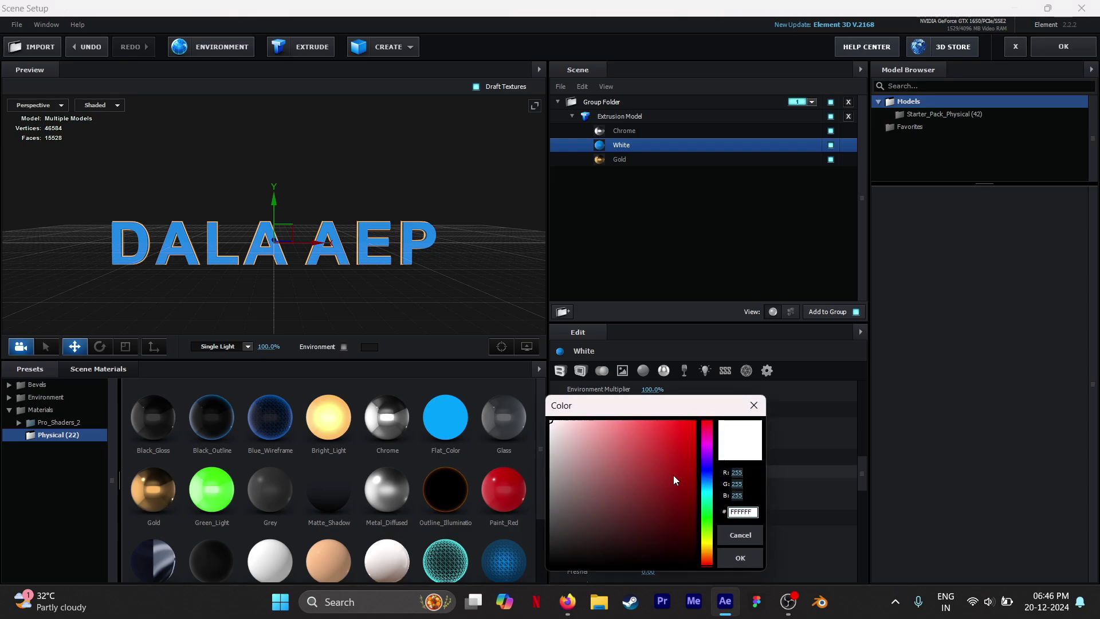
pyautogui.write('0096FF')
pyautogui.press('Return')
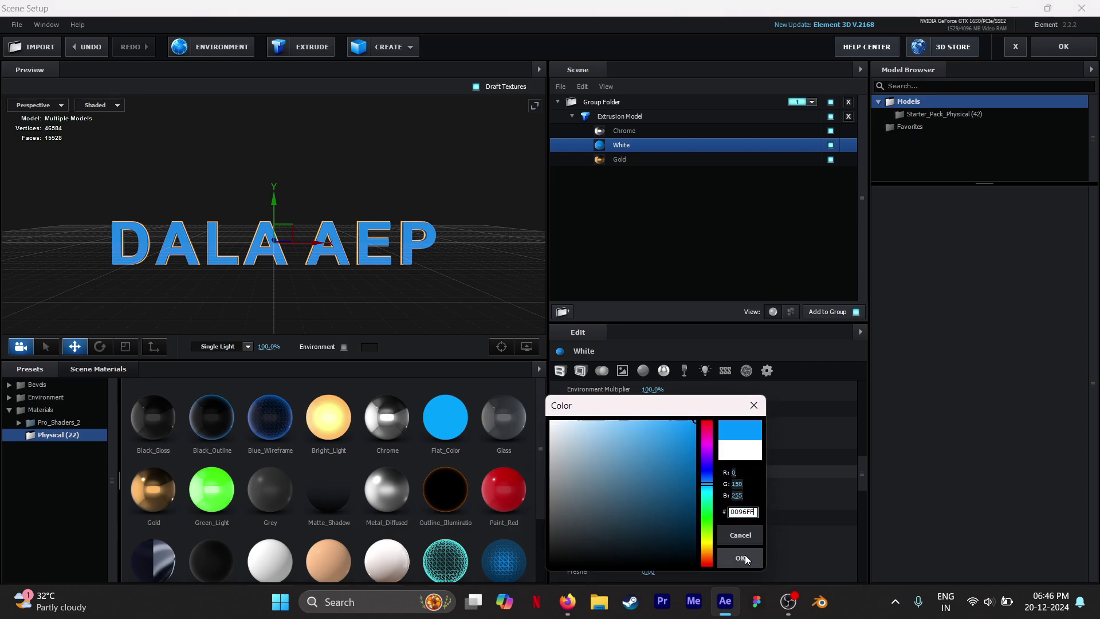
pyautogui.click(739, 555)
pyautogui.scroll(-3, 692, 522)
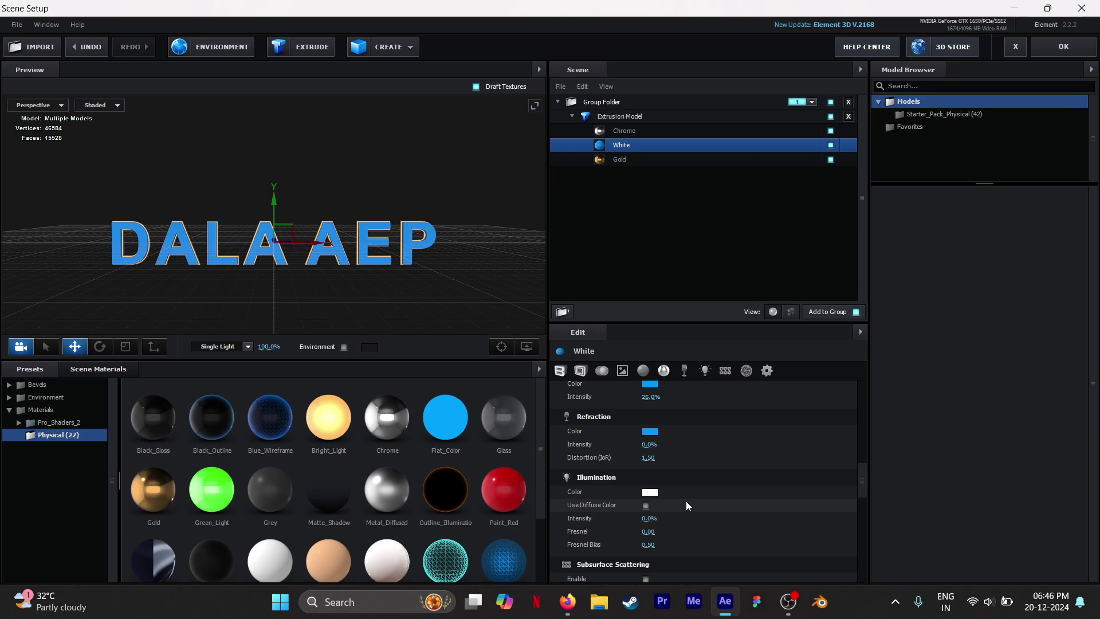
pyautogui.click(651, 490)
pyautogui.doubleClick(742, 520)
pyautogui.write('0096FF')
pyautogui.press('Return')
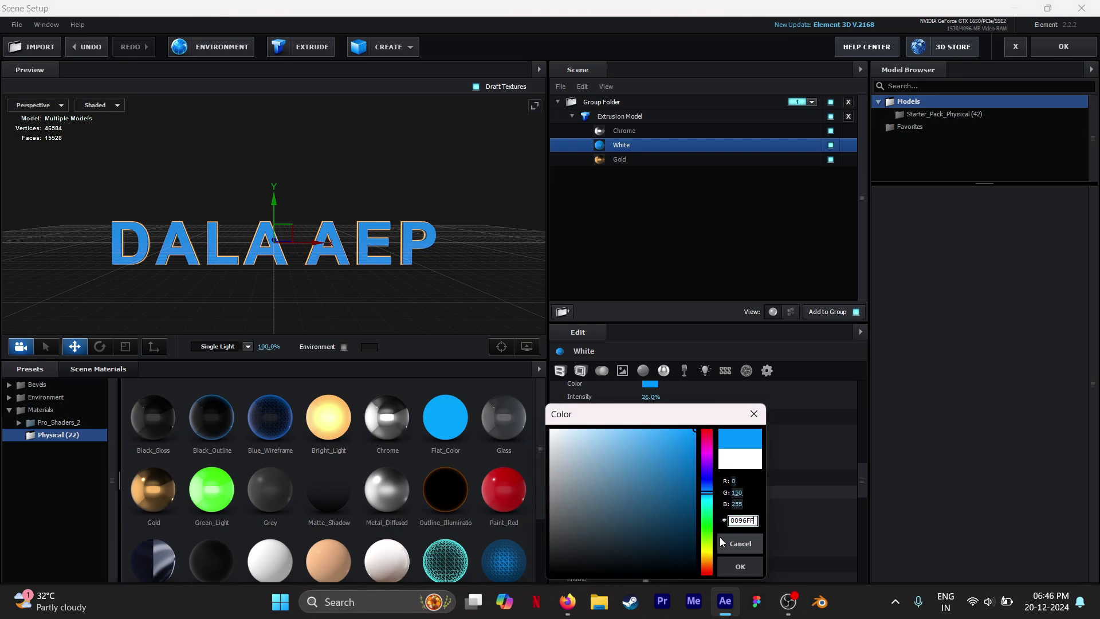
pyautogui.click(737, 566)
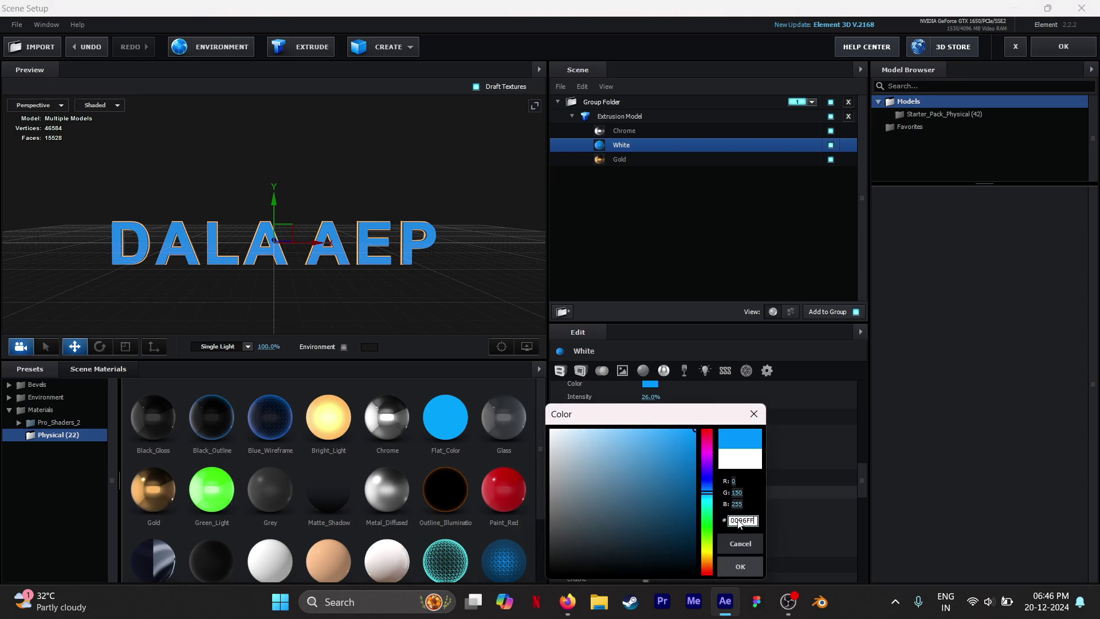
# Step: Give the Gold material Extrude 0.30, Expand Edges 0.60, Bevel Size 0.50, Bevel Depth 2.00
pyautogui.click(629, 166)
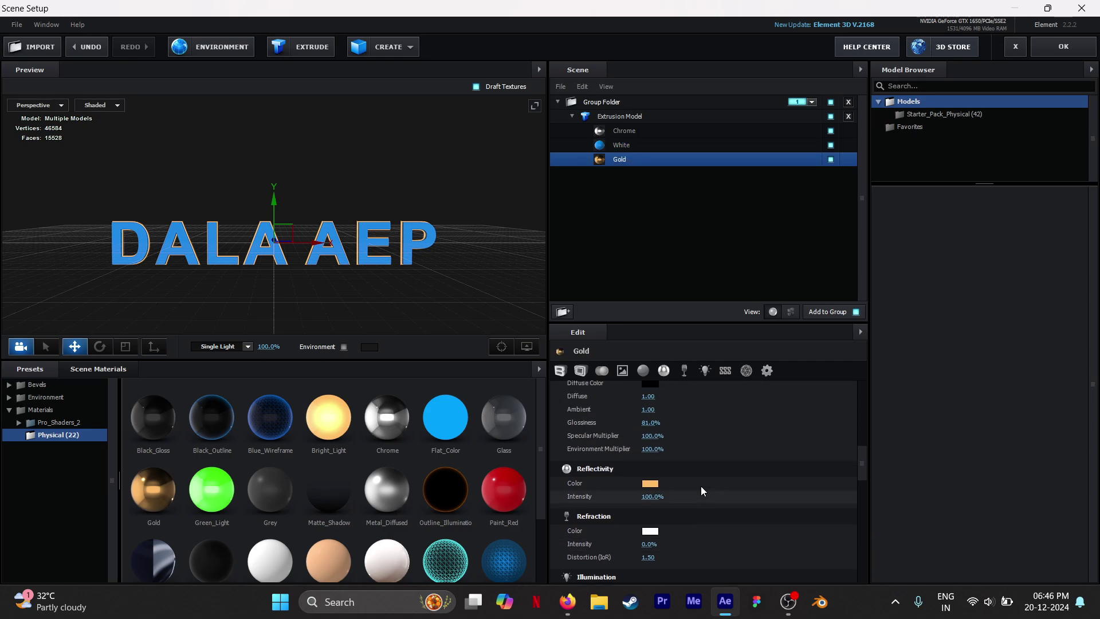
pyautogui.scroll(10, 700, 486)
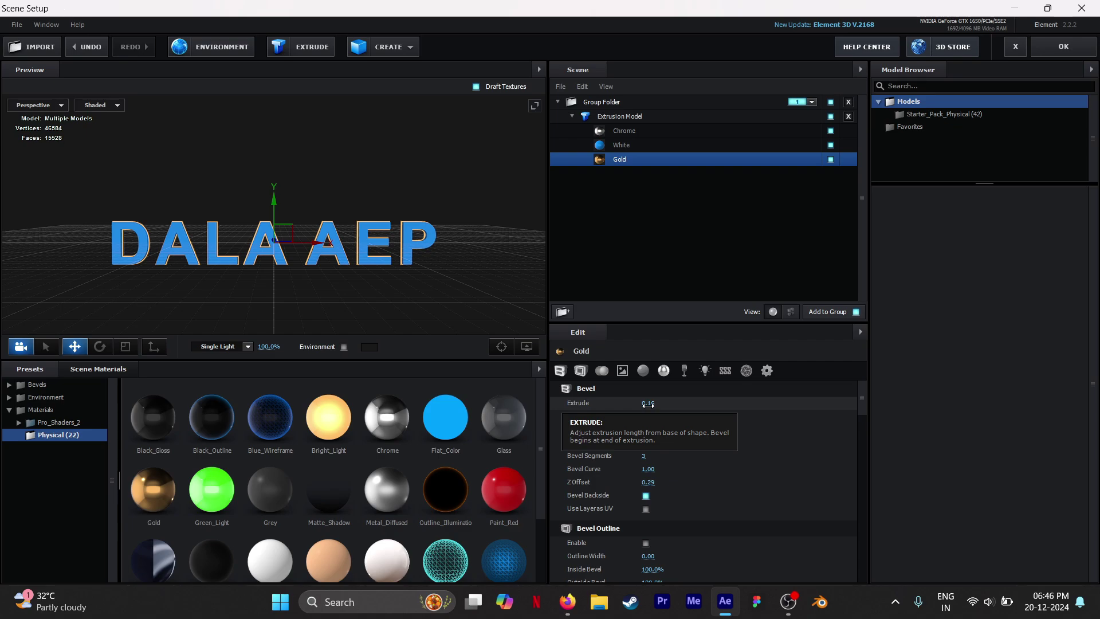
pyautogui.click(648, 405)
pyautogui.write('0.3')
pyautogui.press('Return')
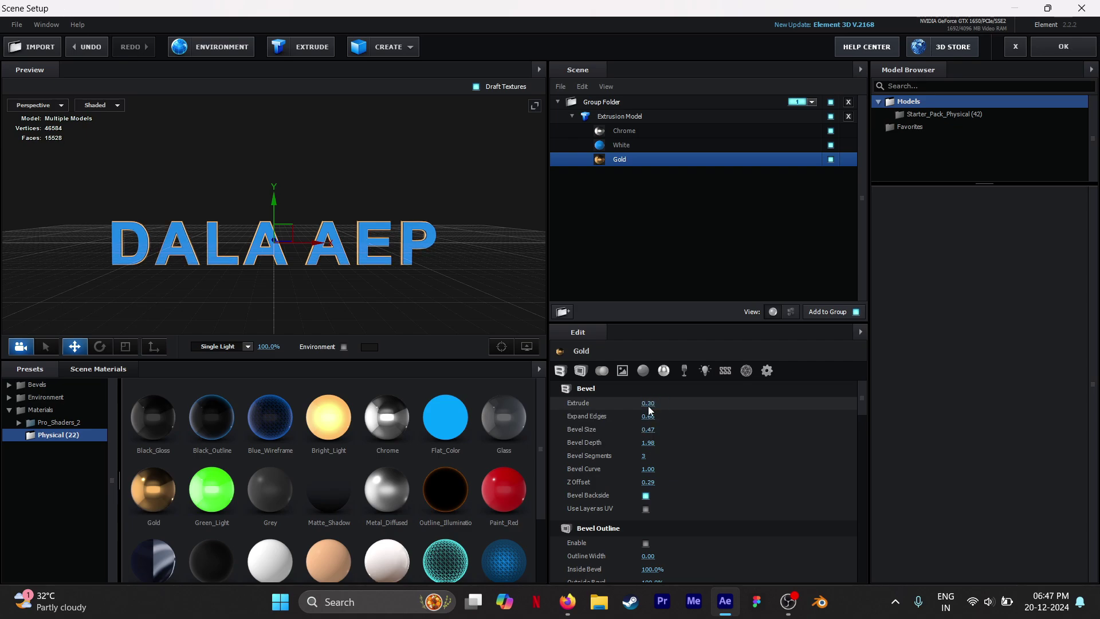
pyautogui.click(649, 417)
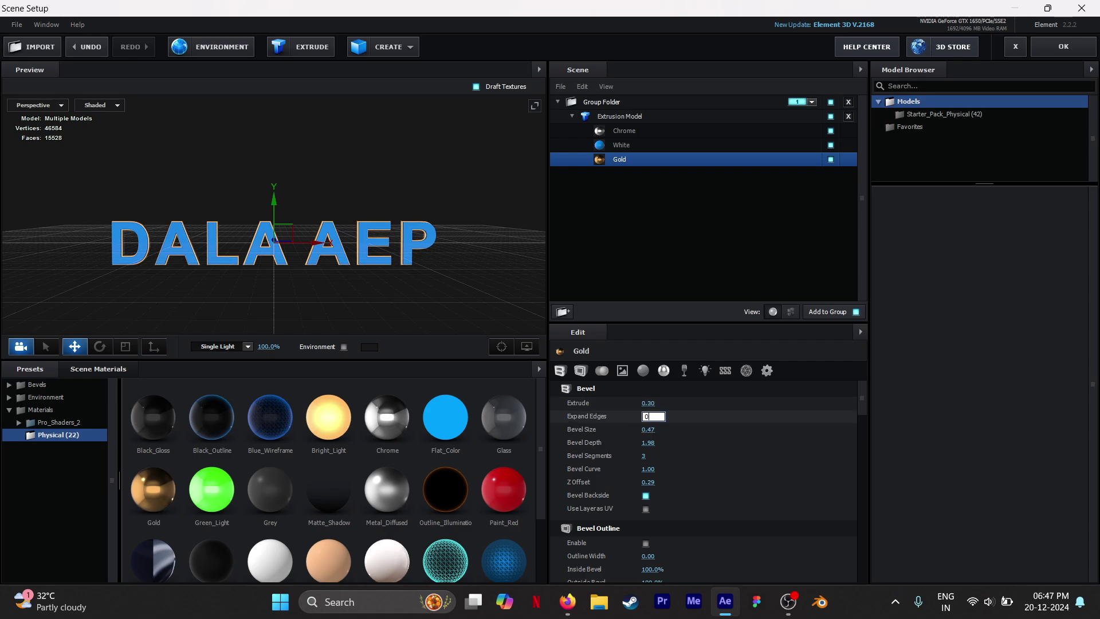
pyautogui.write('.6')
pyautogui.press('Return')
pyautogui.click(648, 429)
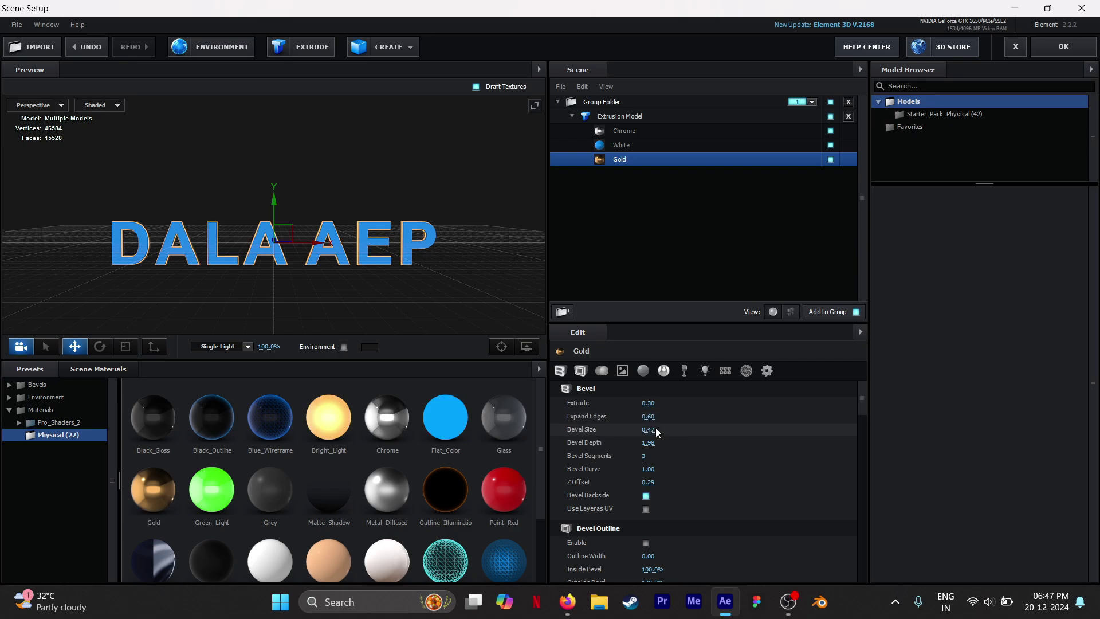
pyautogui.write('0.5')
pyautogui.press('Return')
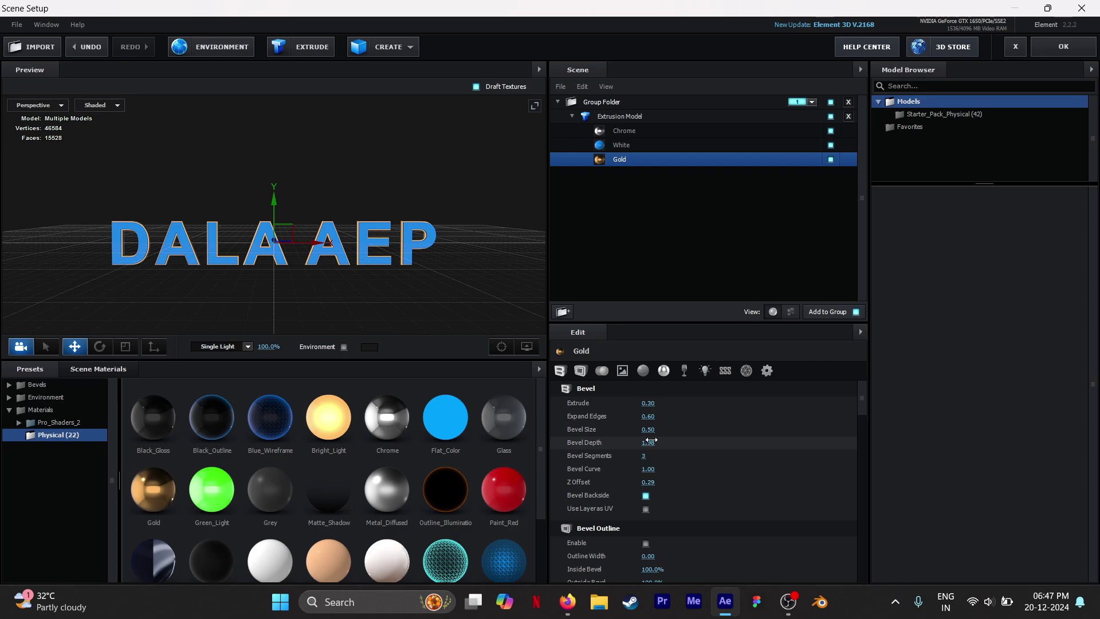
pyautogui.click(652, 446)
pyautogui.write('2')
pyautogui.press('Return')
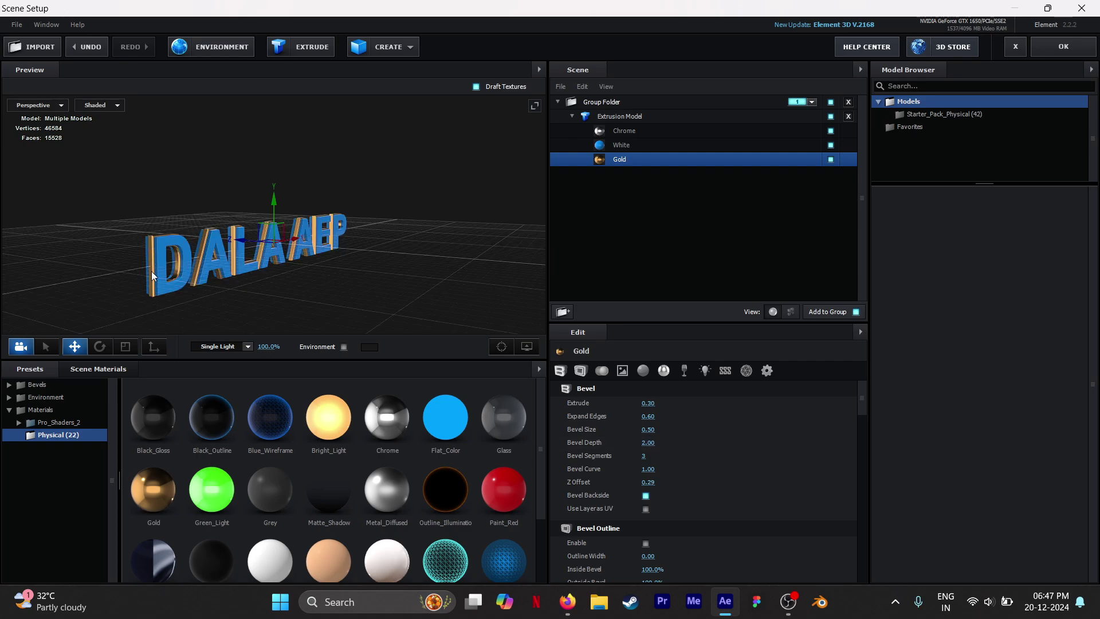
# Step: Close Scene Setup with OK and scrub the timeline to preview the blue DALA AEP text
pyautogui.click(1035, 52)
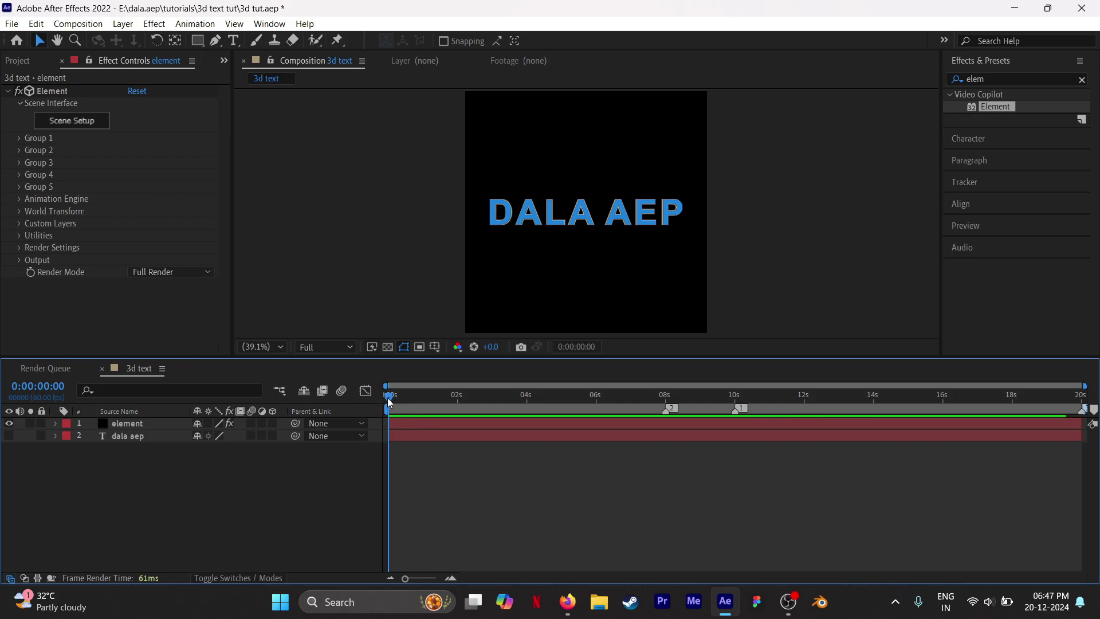
pyautogui.moveTo(388, 401)
pyautogui.mouseDown()
pyautogui.moveTo(647, 408)
pyautogui.moveTo(410, 410)
pyautogui.mouseUp()
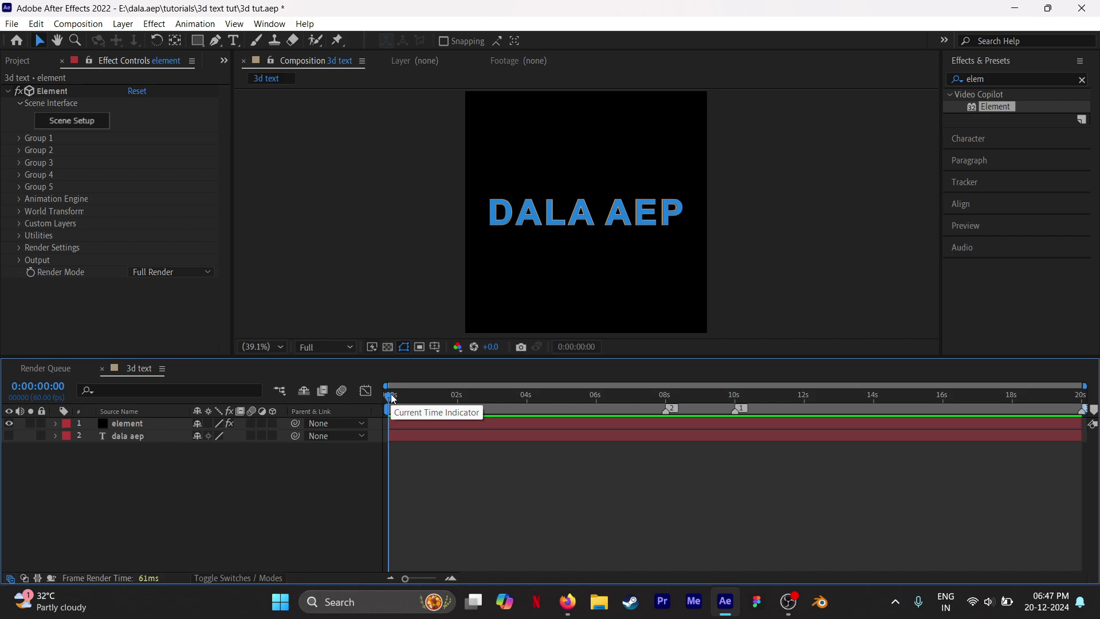
# Step: Under Group 1 > Particle Look, keyframe Particle Size at 0 at the start
pyautogui.click(19, 139)
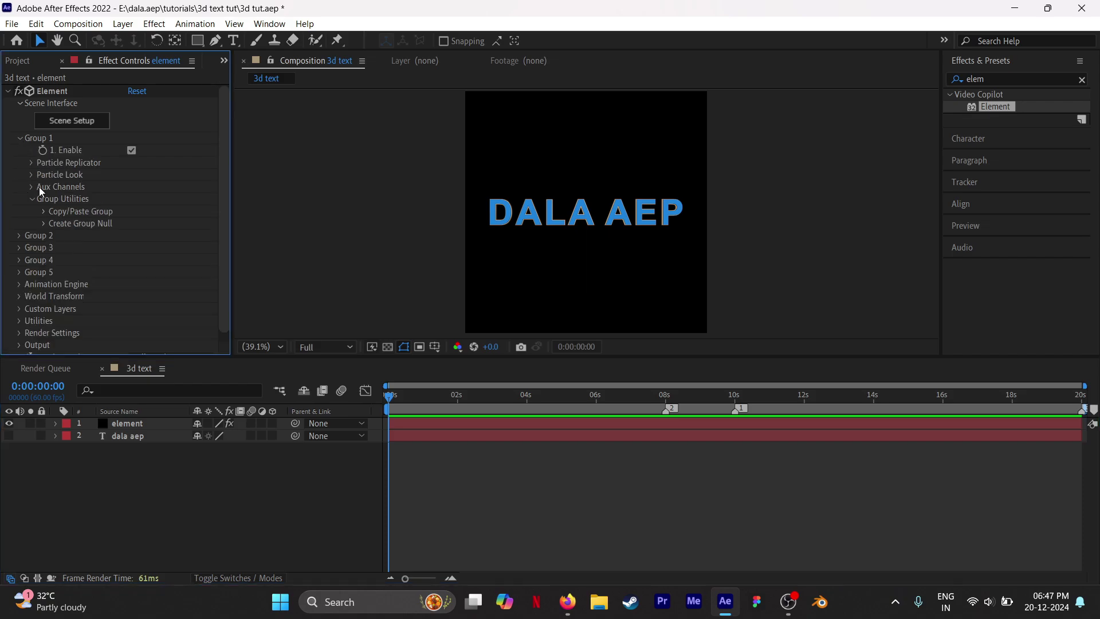
pyautogui.click(31, 175)
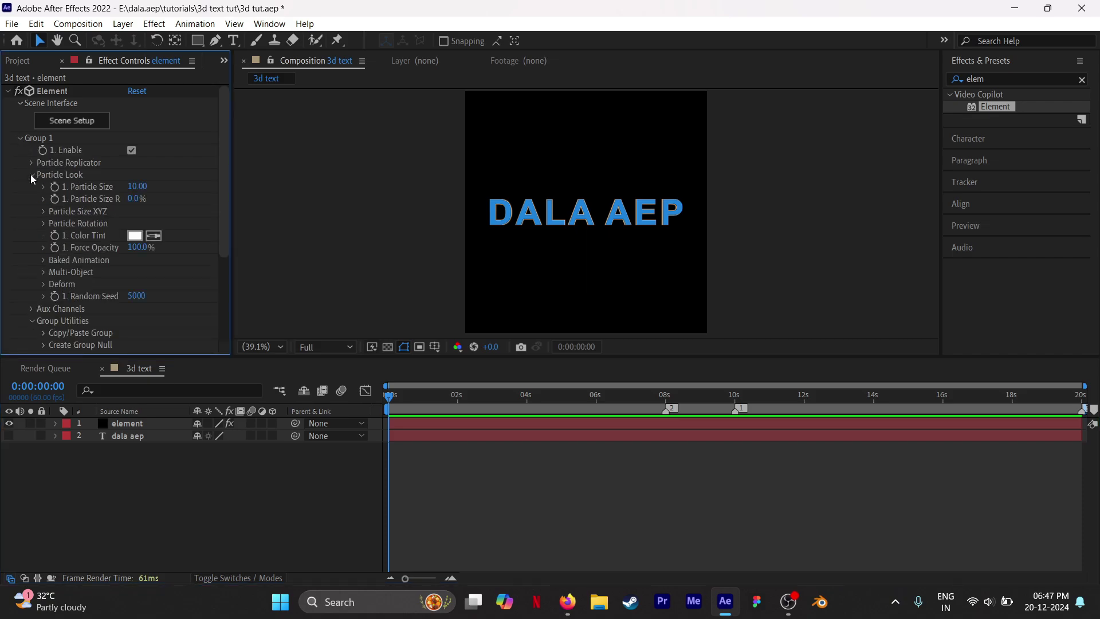
pyautogui.click(57, 191)
pyautogui.click(137, 186)
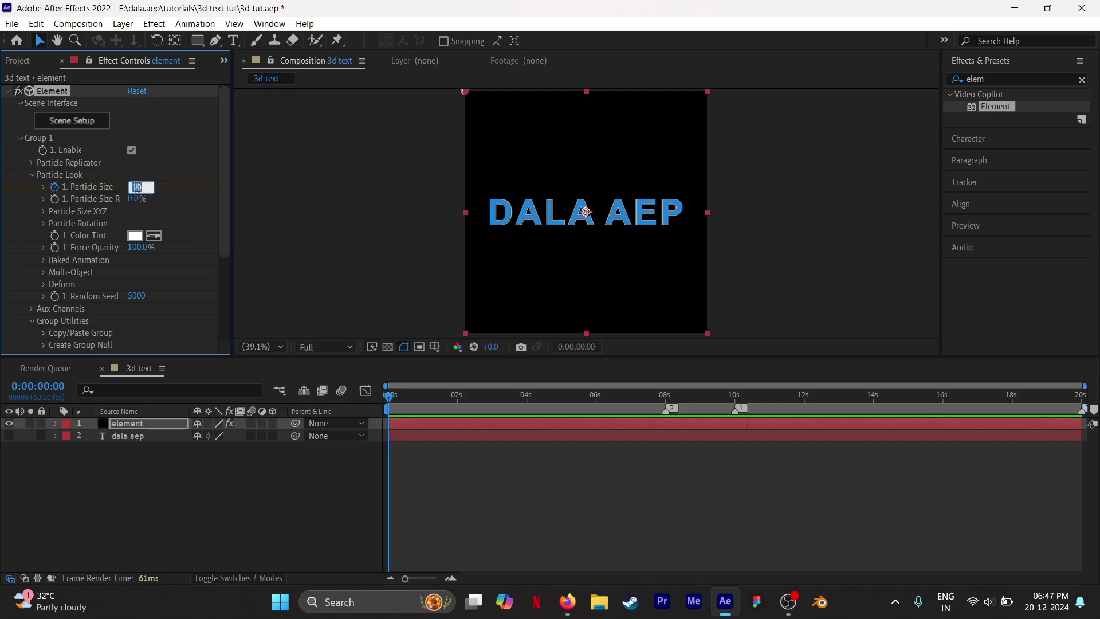
pyautogui.write('0')
pyautogui.press('Return')
pyautogui.press('u')
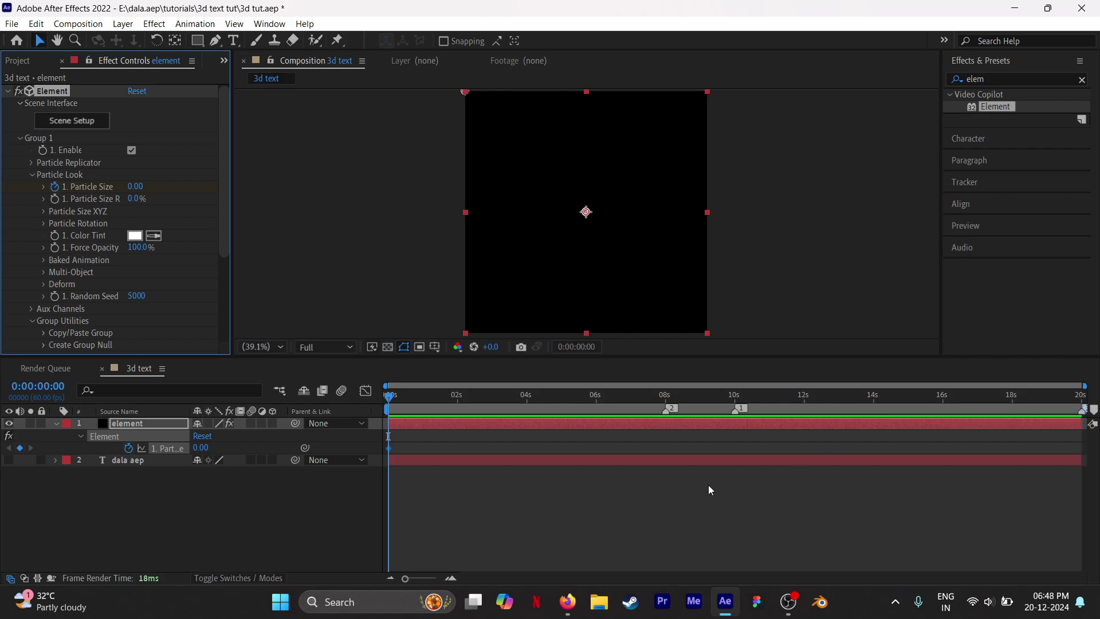
# Step: At marker 1 (10 s), set Particle Size to 10
pyautogui.rightClick(737, 411)
pyautogui.click(796, 457)
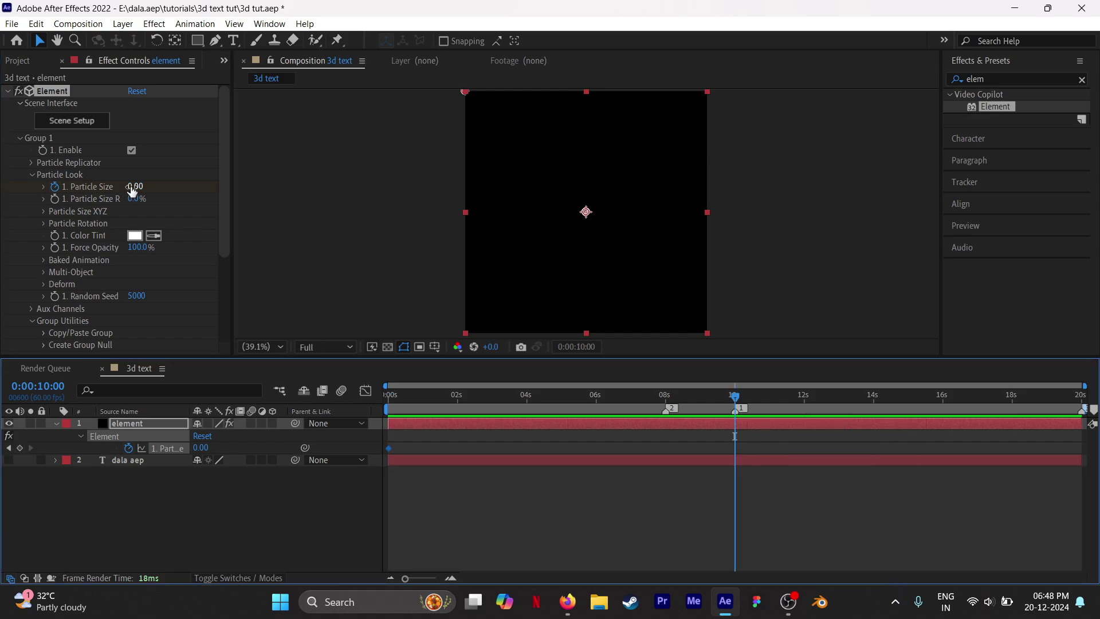
pyautogui.click(136, 186)
pyautogui.write('10')
pyautogui.press('Return')
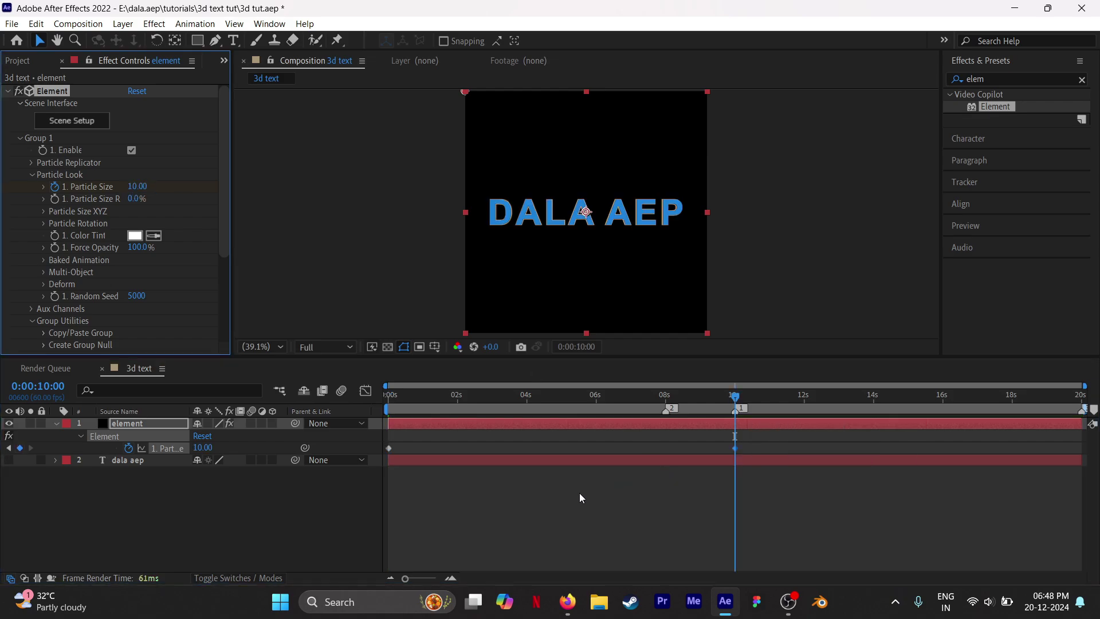
# Step: Enable Multi-Object and keep the XYZ (Standard) rotation order
pyautogui.click(44, 273)
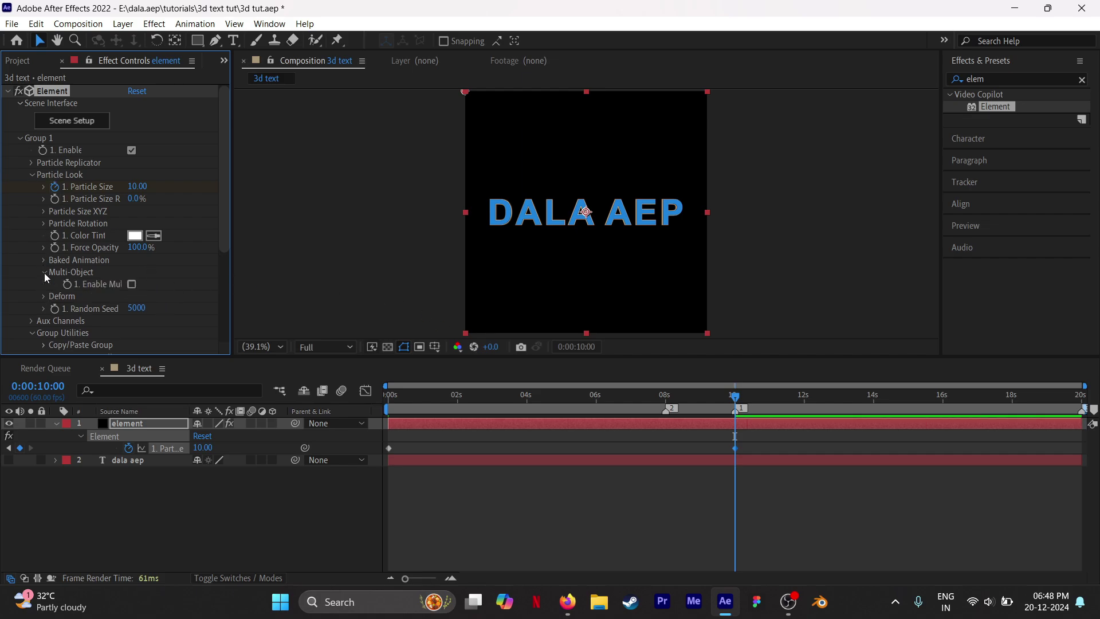
pyautogui.click(132, 285)
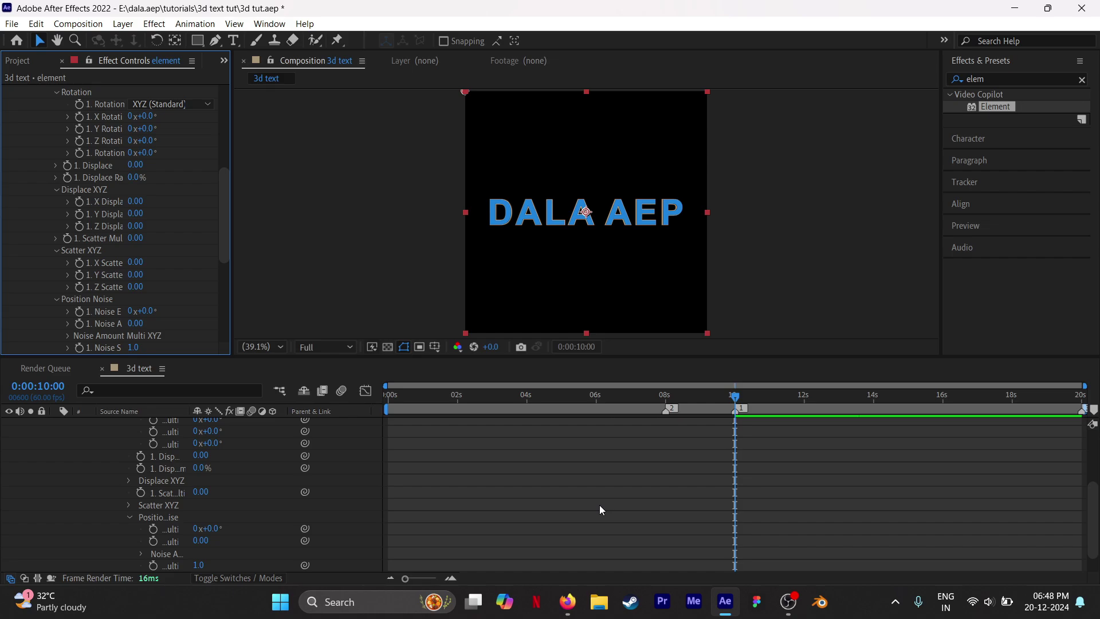
pyautogui.press('u')
pyautogui.press('u')
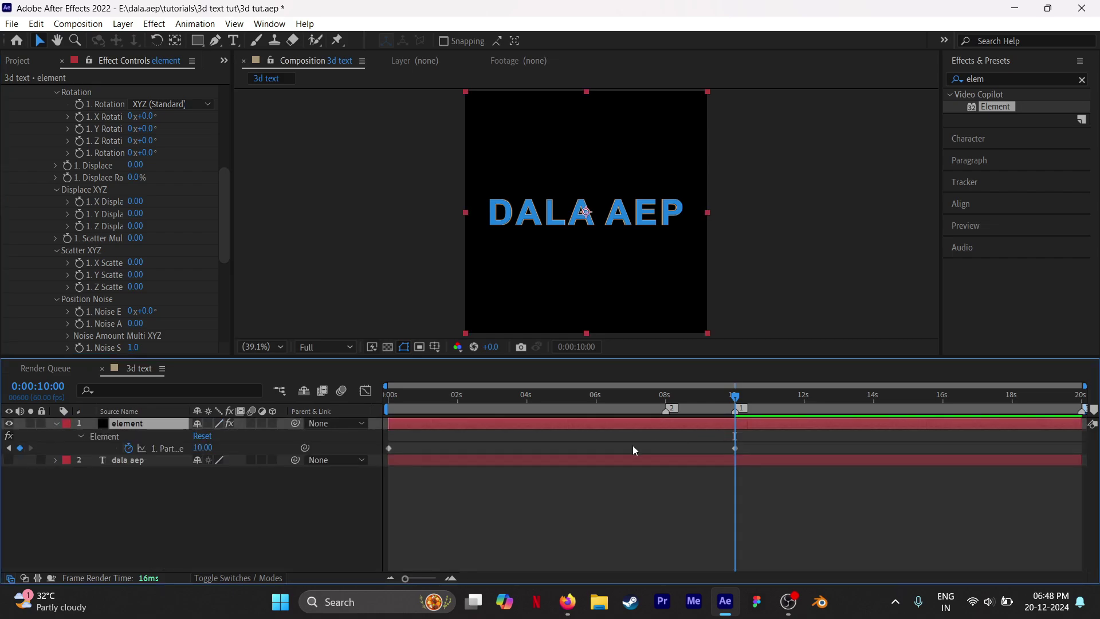
pyautogui.scroll(2, 119, 205)
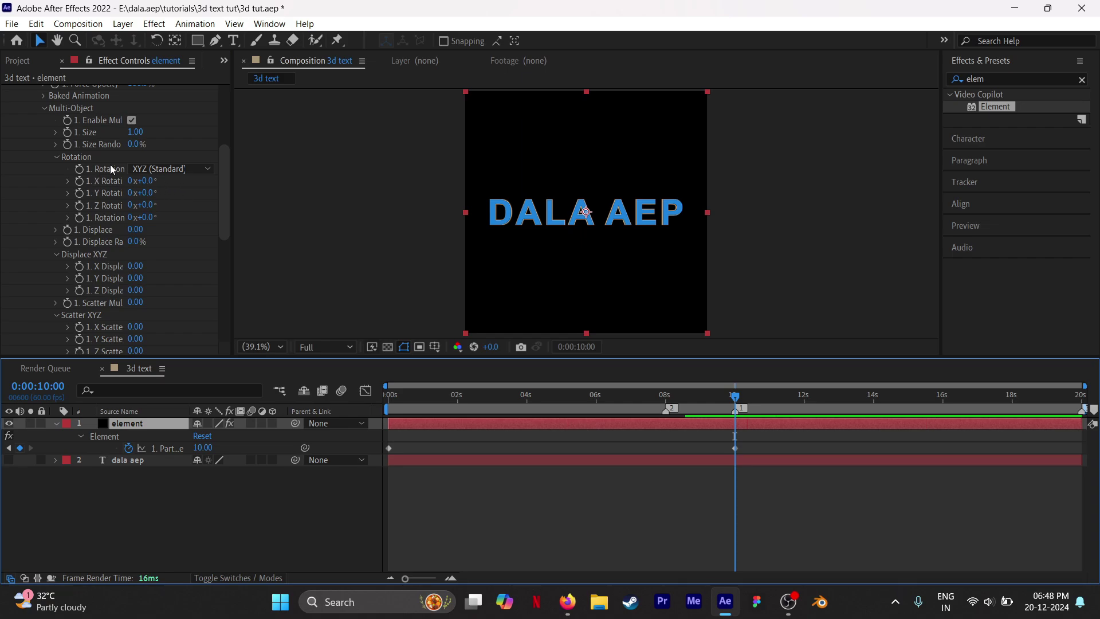
pyautogui.click(163, 169)
pyautogui.click(165, 184)
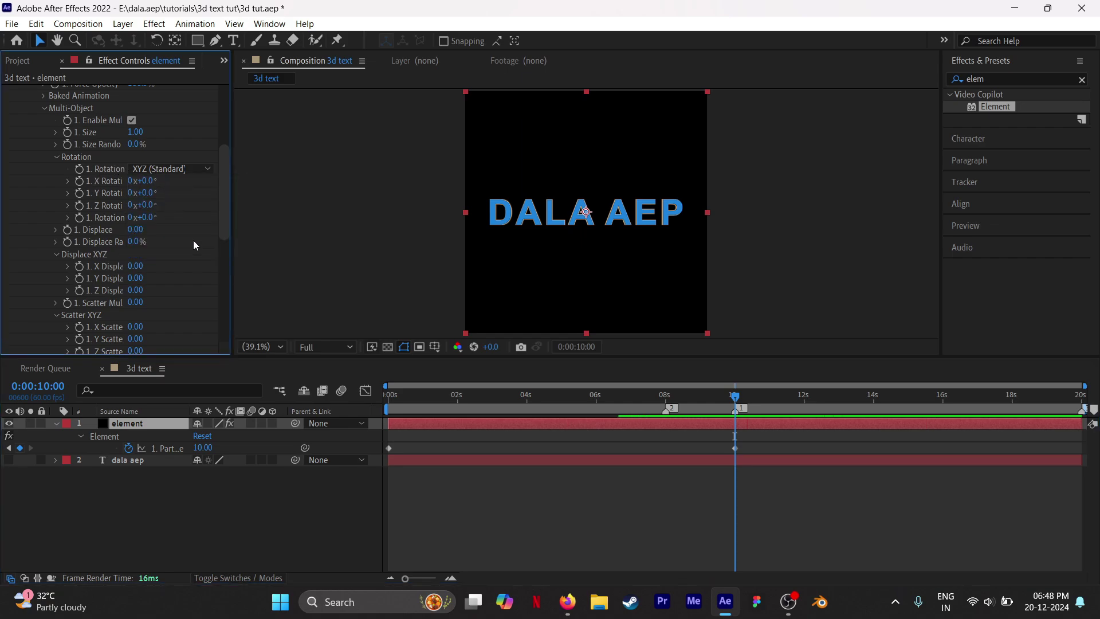
# Step: At 0 s, keyframe the Multi-Object X Rotation at -180°
pyautogui.click(380, 407)
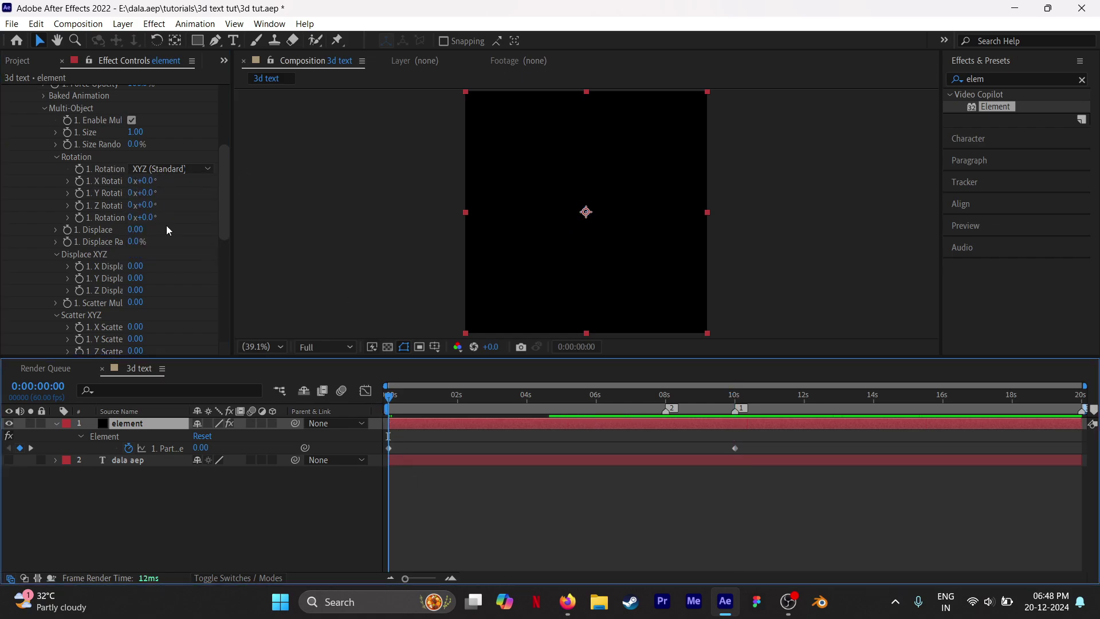
pyautogui.click(146, 181)
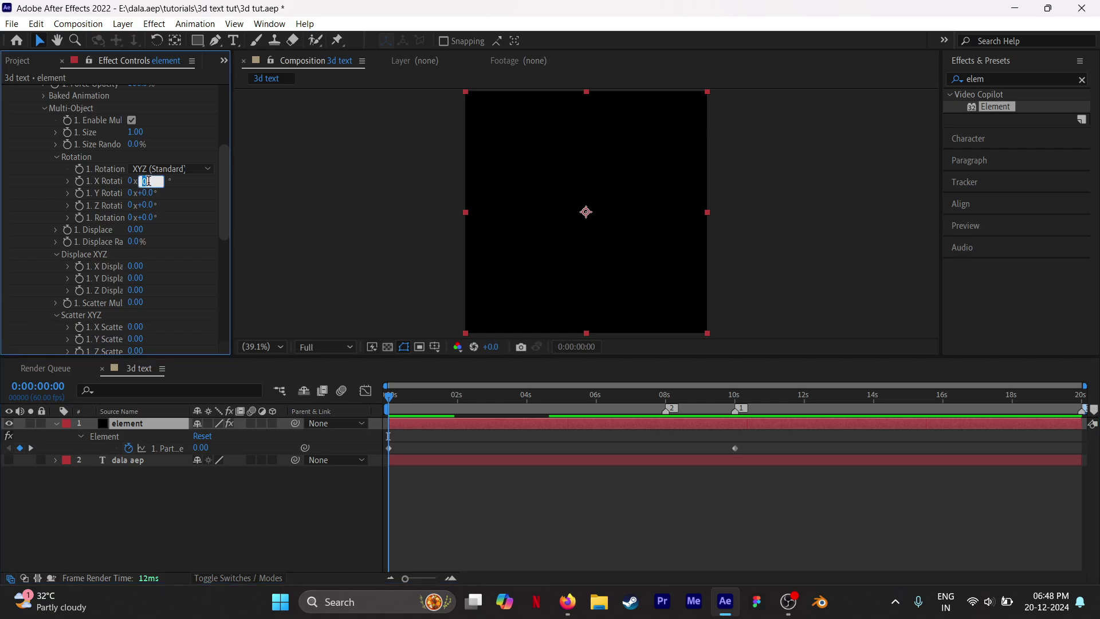
pyautogui.write('-180')
pyautogui.press('Return')
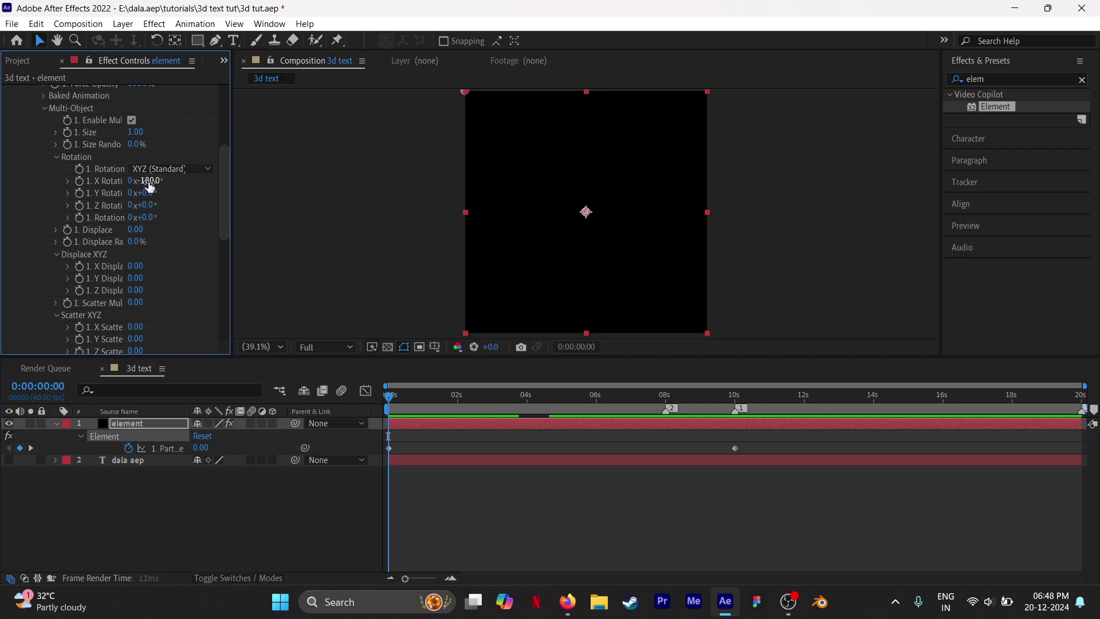
pyautogui.click(80, 181)
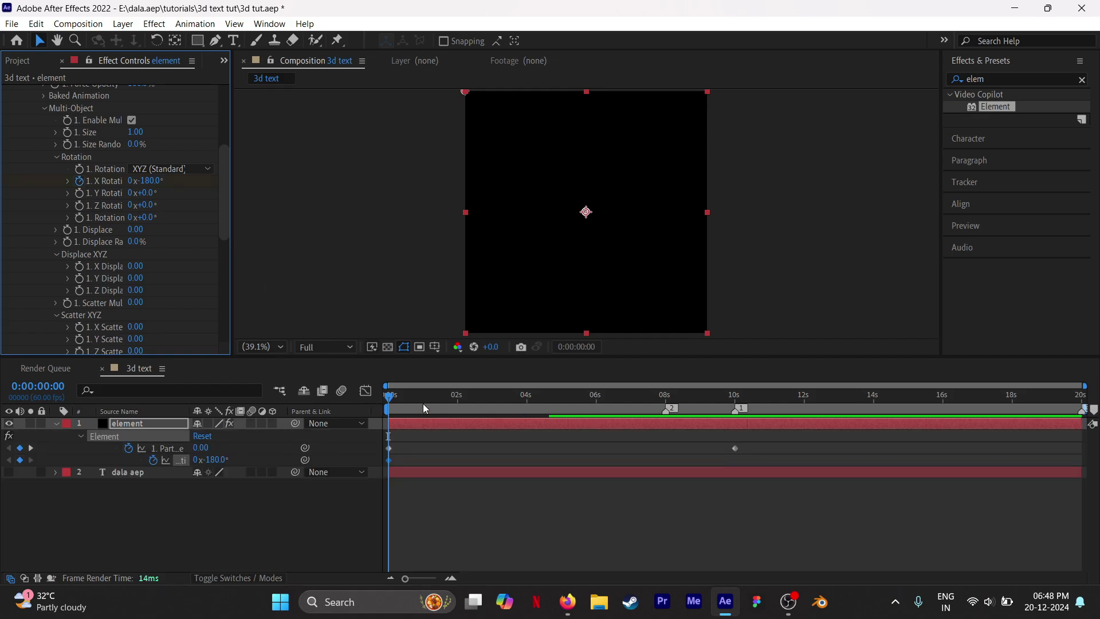
# Step: At marker 2 (8 s), set X Rotation to 0°
pyautogui.rightClick(668, 409)
pyautogui.click(695, 455)
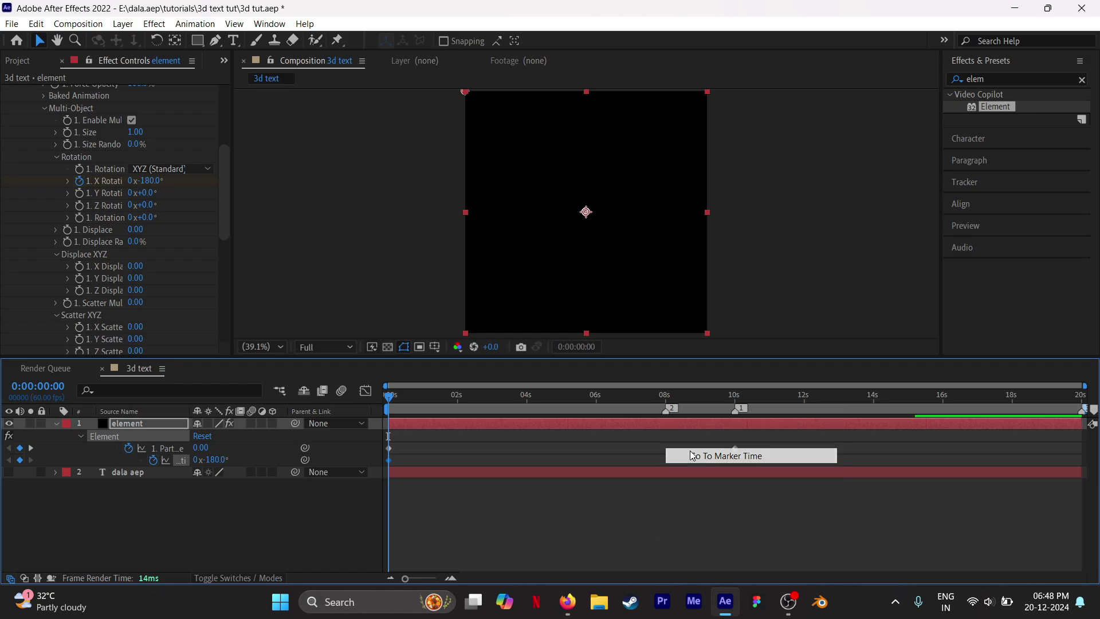
pyautogui.click(147, 181)
pyautogui.write('0')
pyautogui.press('Return')
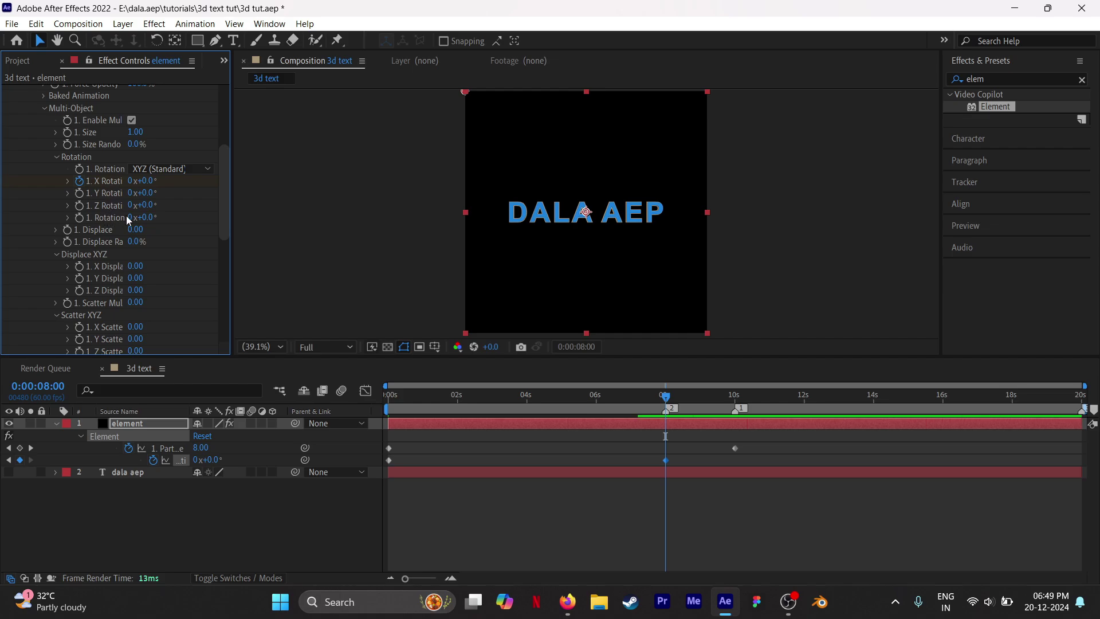
# Step: Scrub the timeline to preview the letters flipping upright, then return to the start
pyautogui.moveTo(407, 397)
pyautogui.mouseDown()
pyautogui.moveTo(592, 409)
pyautogui.moveTo(553, 407)
pyautogui.mouseUp()
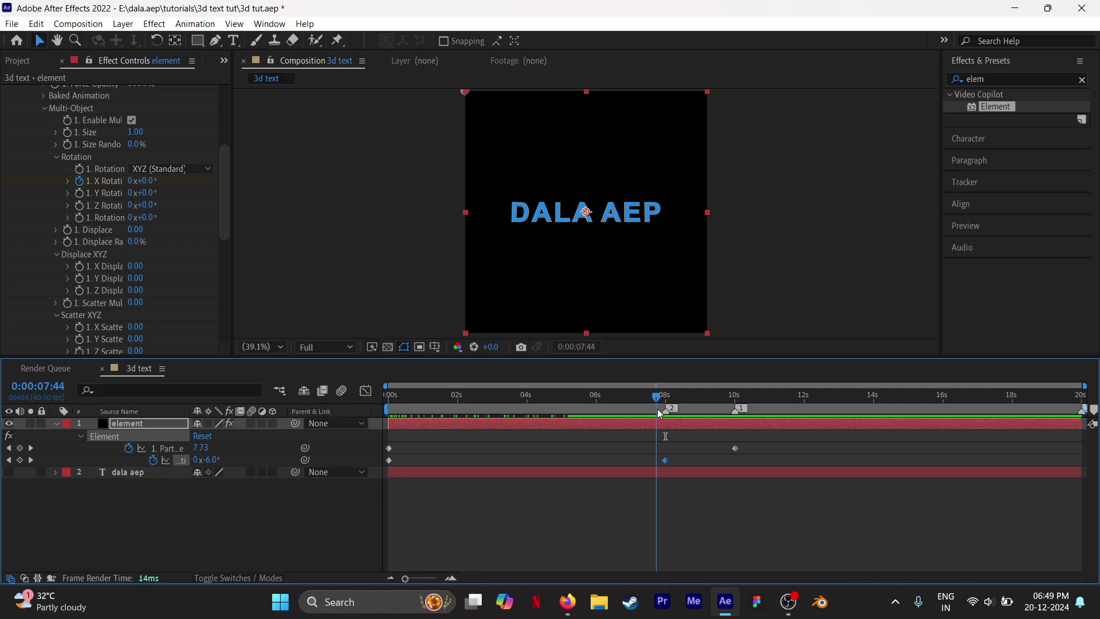
pyautogui.moveTo(656, 409); pyautogui.dragTo(658, 409)
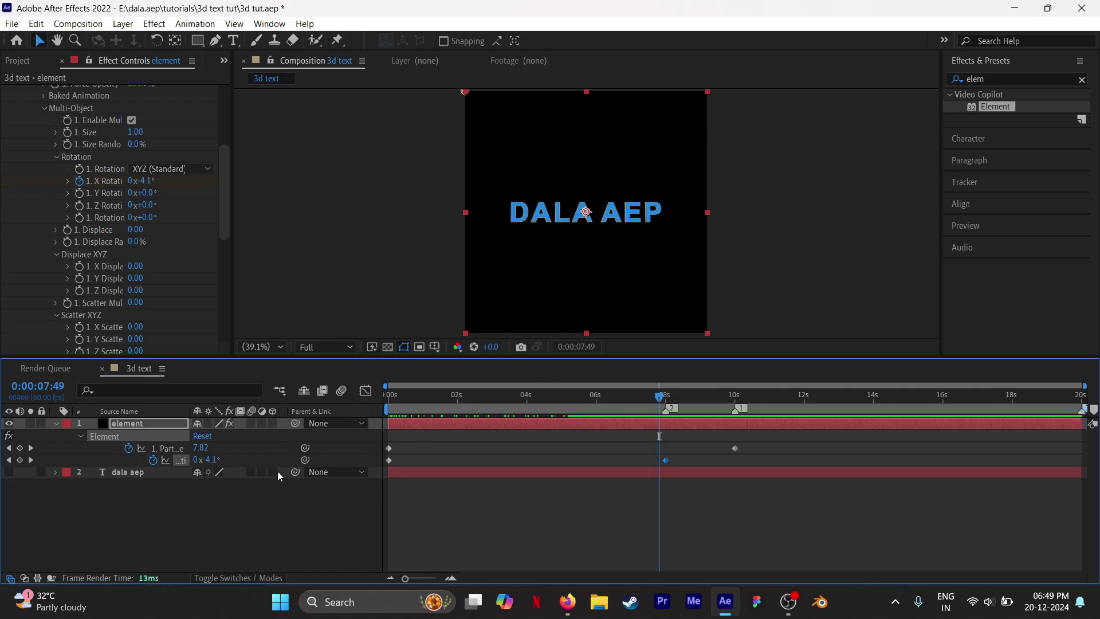
pyautogui.press('k')
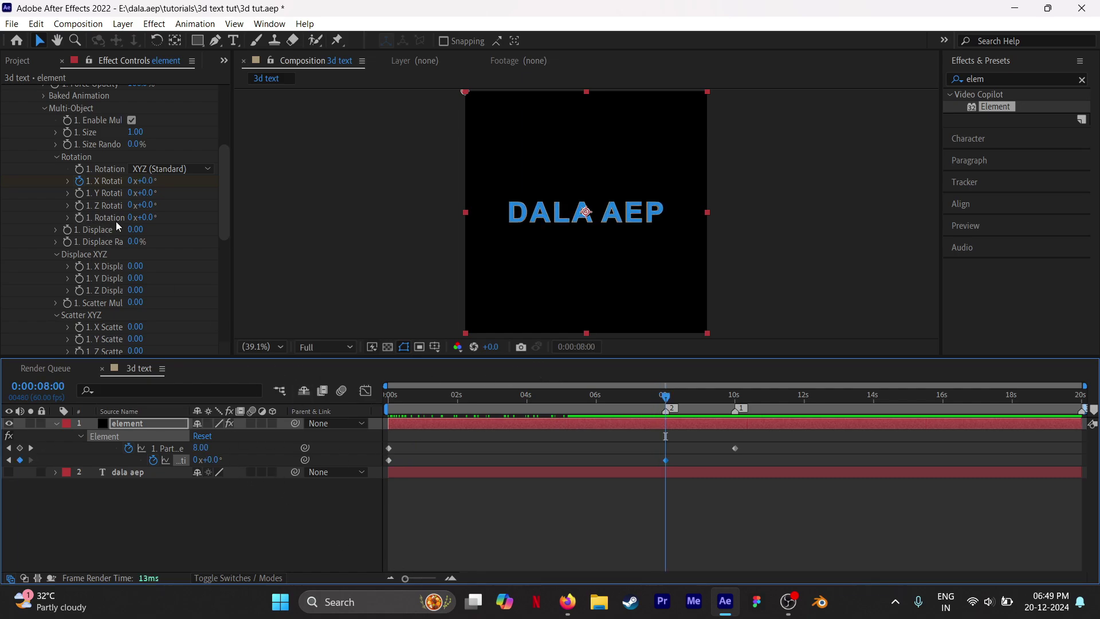
pyautogui.press('Home')
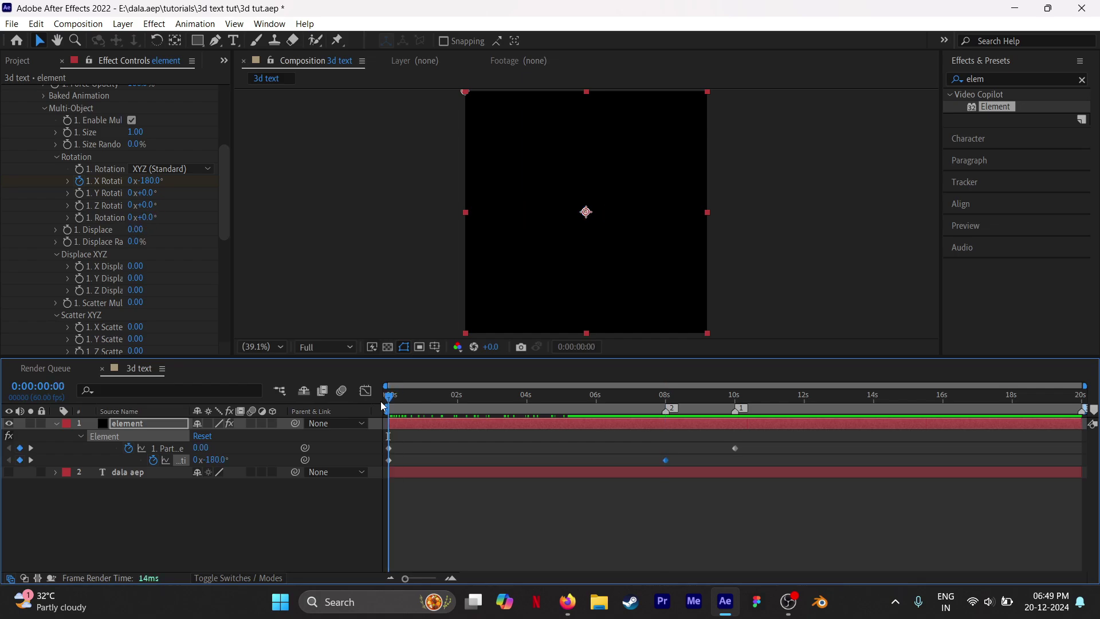
# Step: Keyframe the Multi-Object Rotation at -10° at the start
pyautogui.click(78, 216)
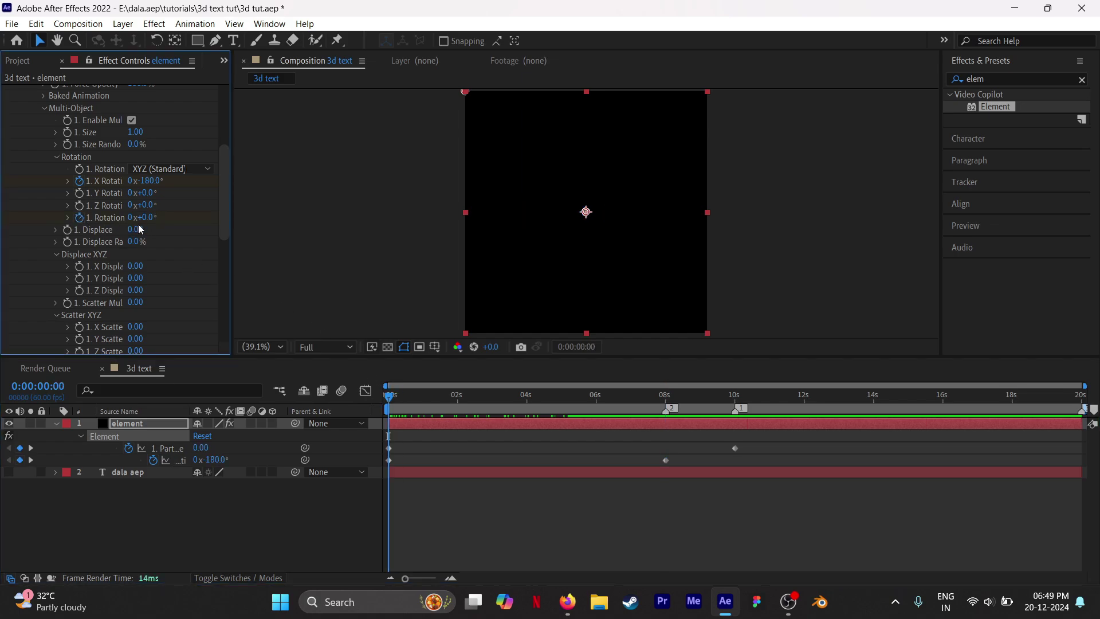
pyautogui.click(150, 217)
pyautogui.write('-10')
pyautogui.press('Return')
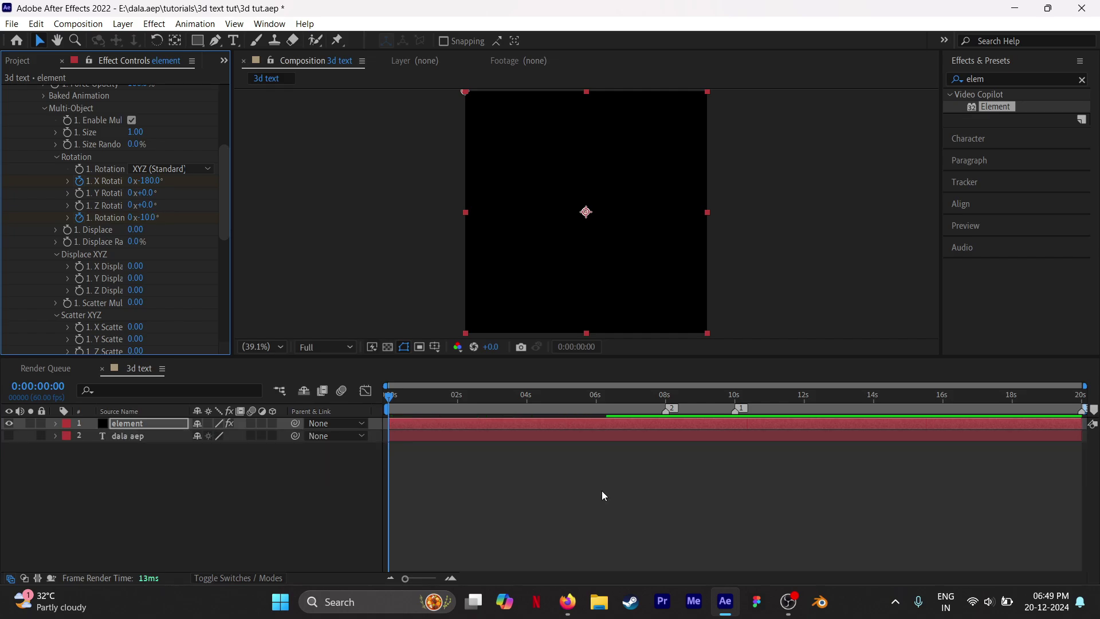
# Step: Hold the rotation at -4° from the 8-second marker through the 10-second marker
pyautogui.rightClick(668, 411)
pyautogui.click(708, 456)
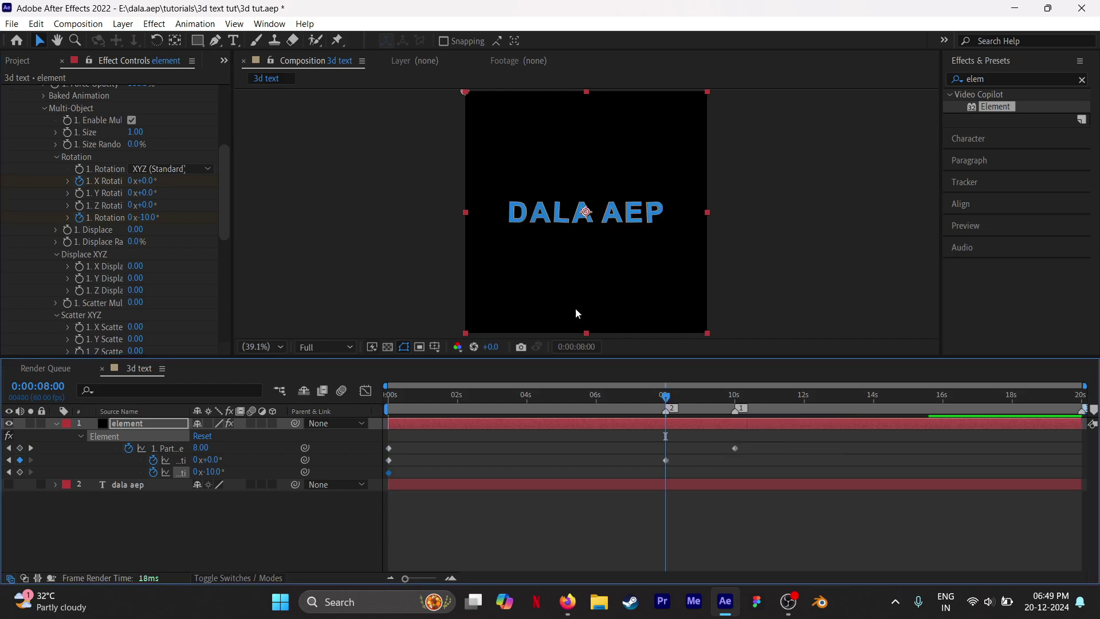
pyautogui.click(148, 221)
pyautogui.write('+6')
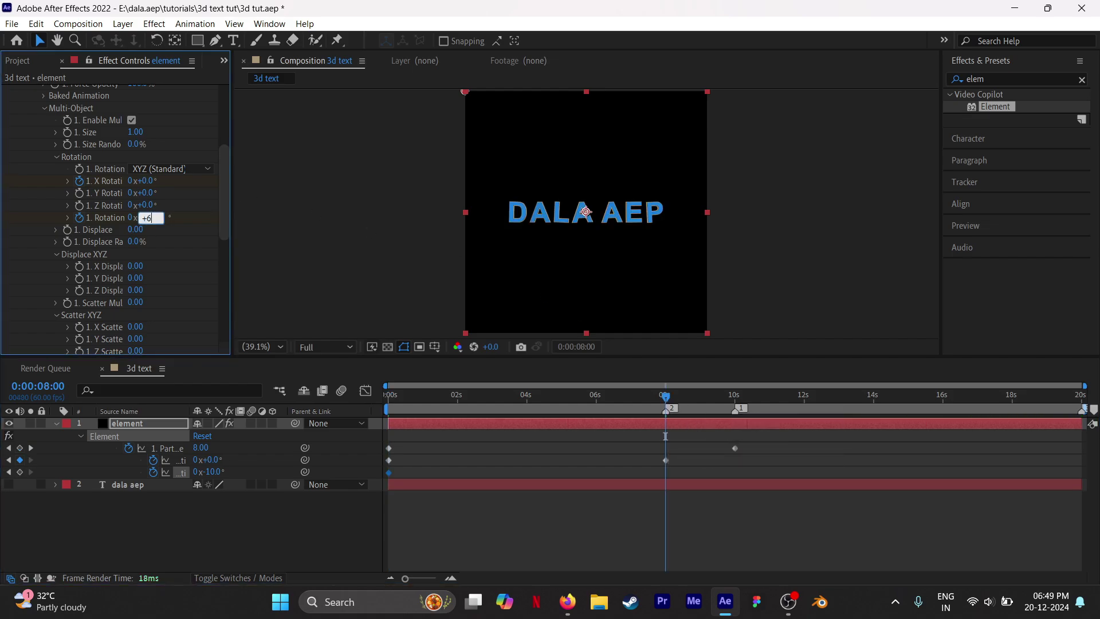
pyautogui.press('Return')
pyautogui.click(736, 395)
pyautogui.rightClick(737, 408)
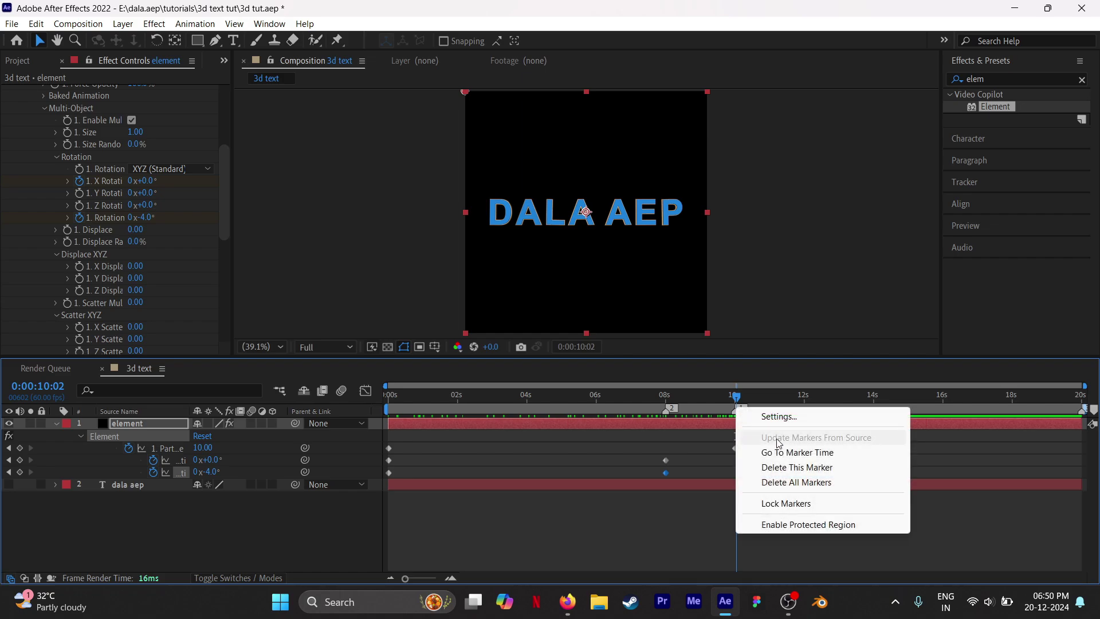
pyautogui.click(779, 452)
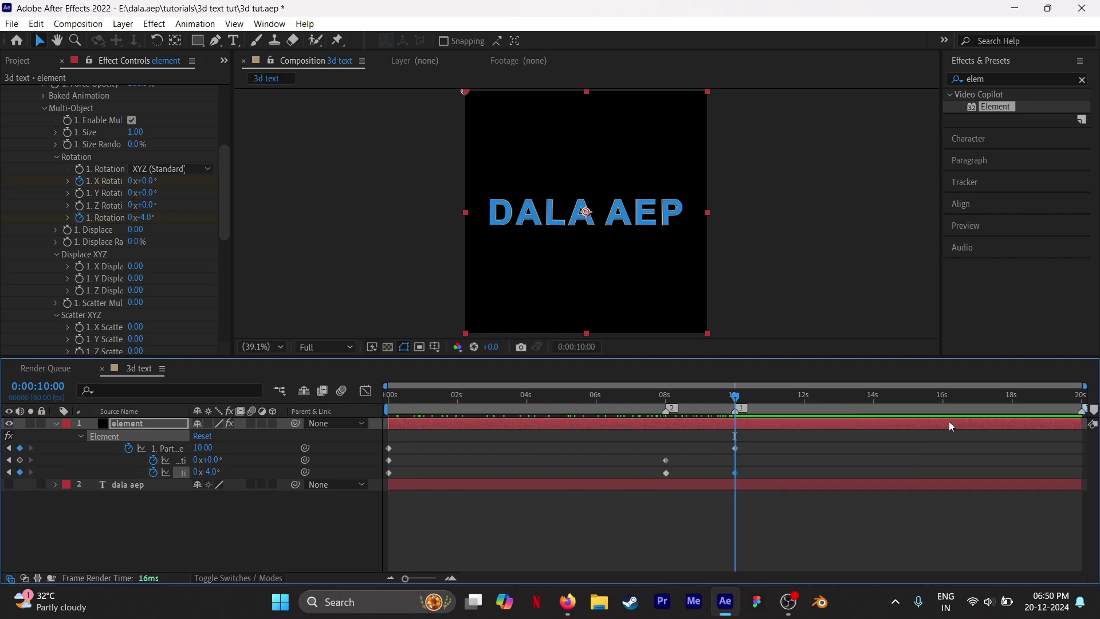
# Step: At 20 s, set the rotation to 2x+280°
pyautogui.click(1081, 396)
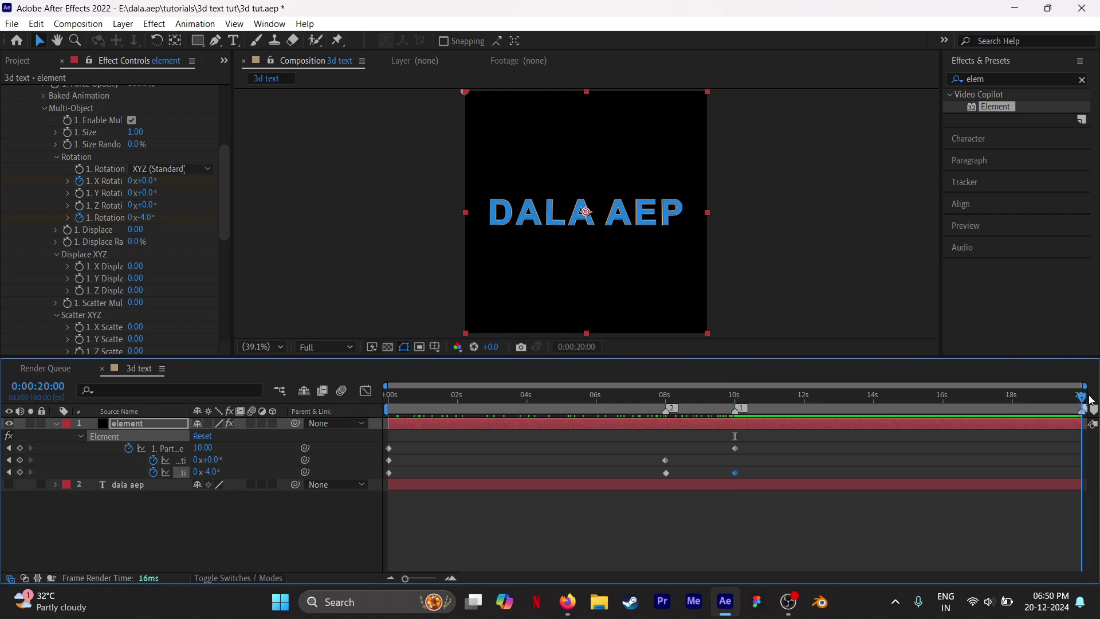
pyautogui.click(131, 217)
pyautogui.write('2')
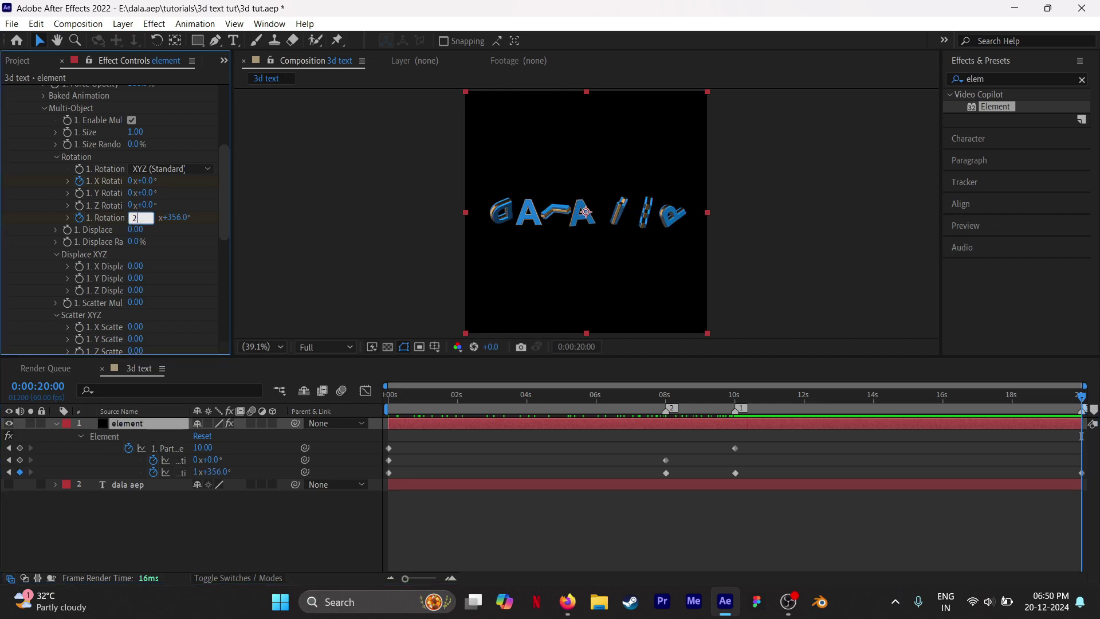
pyautogui.press('Tab')
pyautogui.write('2')
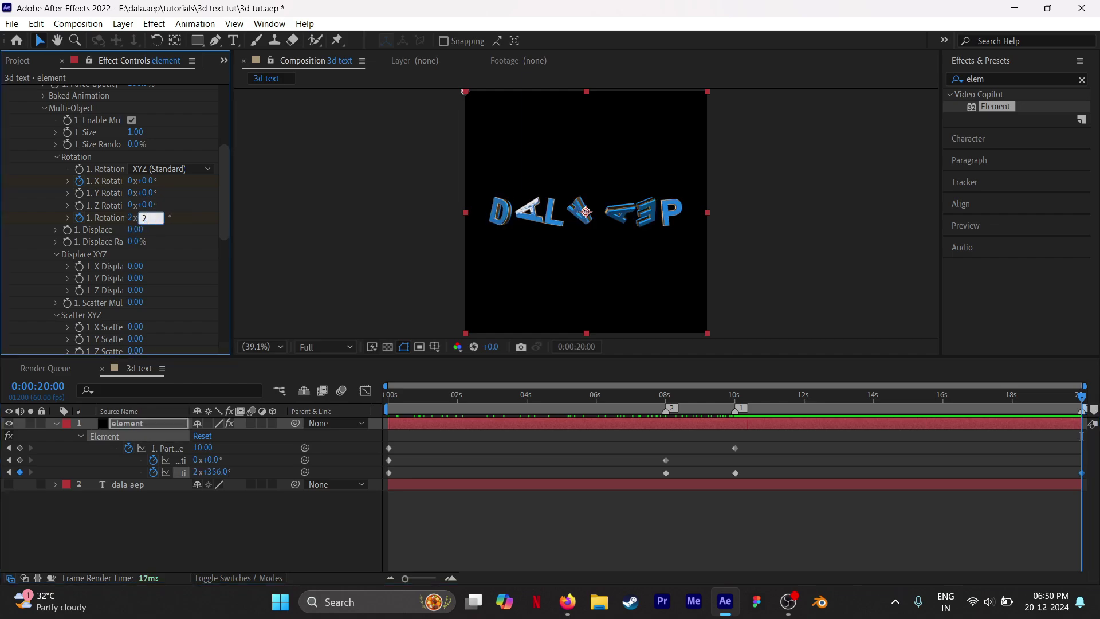
pyautogui.press('Return')
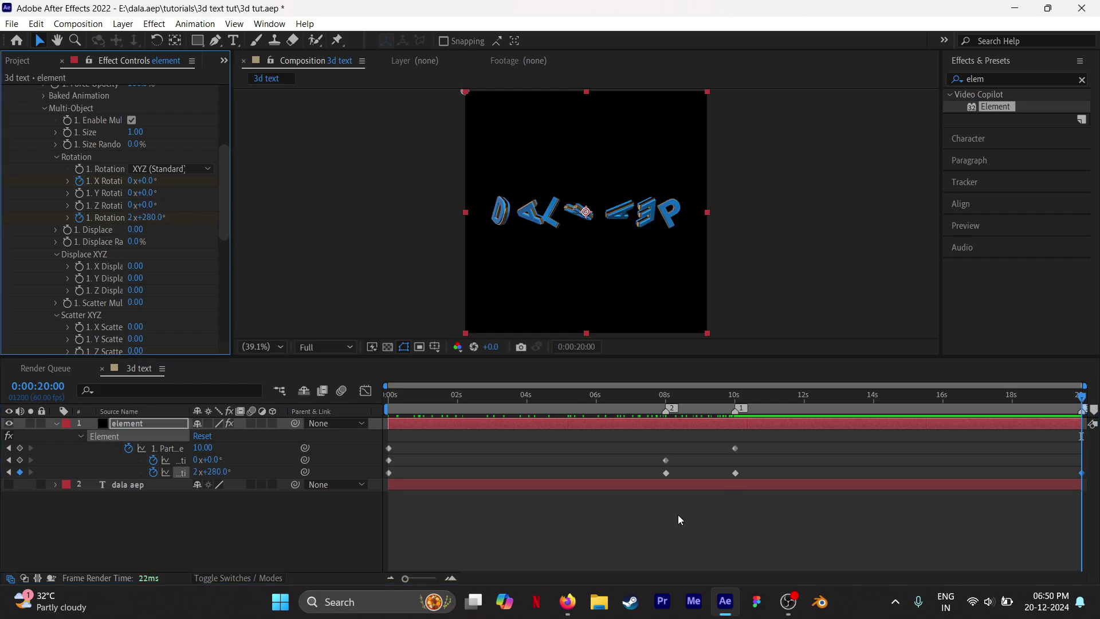
# Step: Scrub the timeline to preview the letter spin, ending back at 10 s
pyautogui.moveTo(599, 400)
pyautogui.mouseDown()
pyautogui.moveTo(912, 411)
pyautogui.moveTo(670, 424)
pyautogui.mouseUp()
pyautogui.click(753, 517)
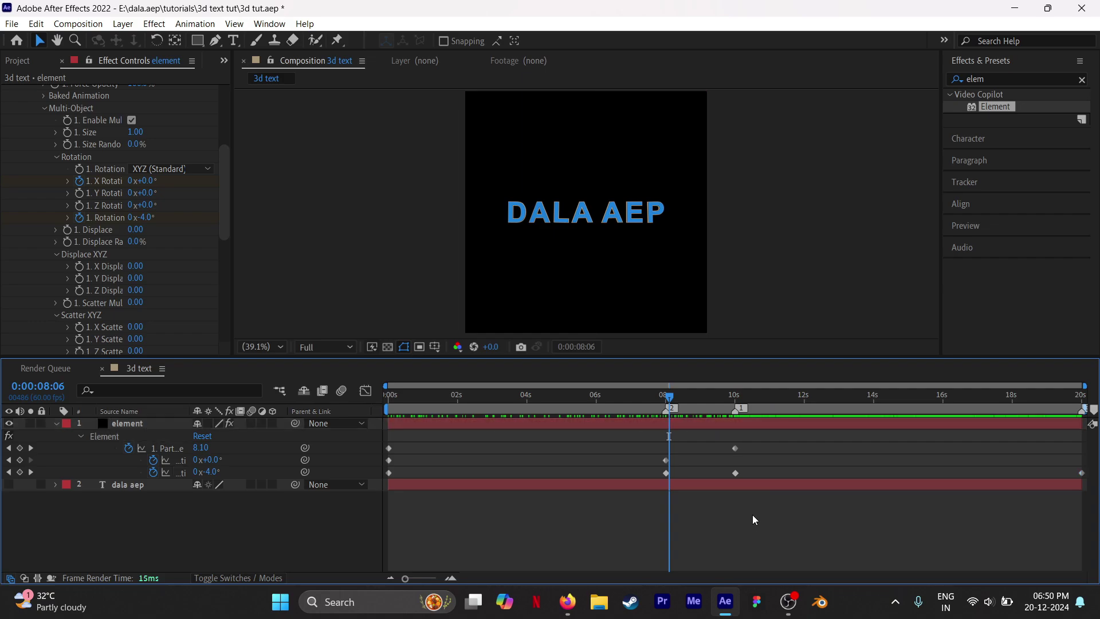
pyautogui.moveTo(724, 401)
pyautogui.mouseDown()
pyautogui.moveTo(1048, 399)
pyautogui.moveTo(776, 403)
pyautogui.mouseUp()
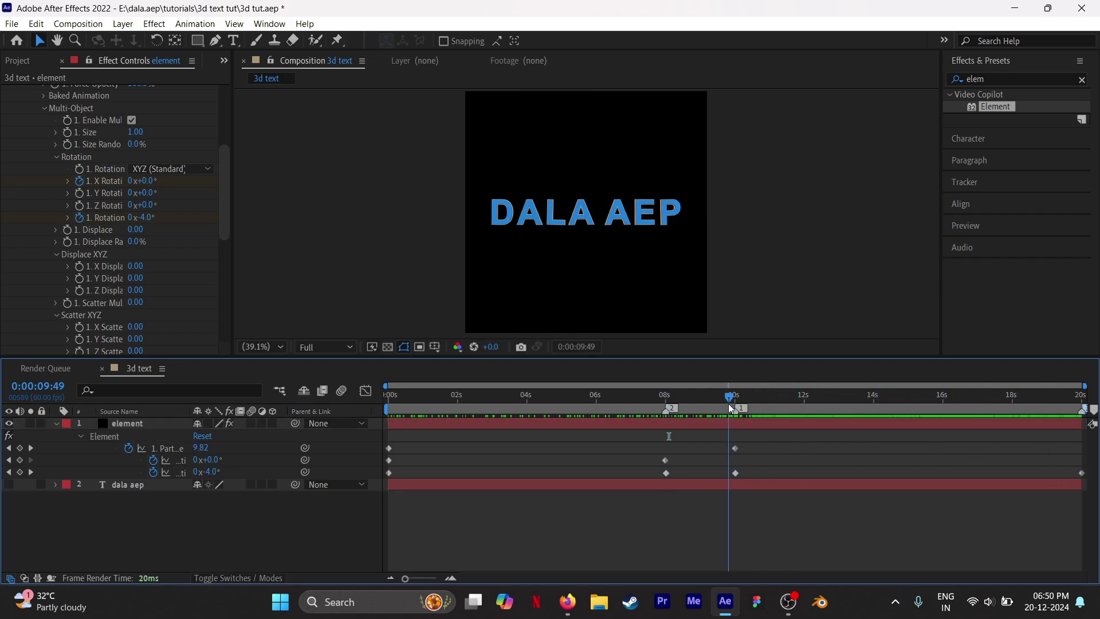
pyautogui.moveTo(776, 403); pyautogui.dragTo(735, 401)
# Step: Keyframe Scatter Multiplier at 0 at the 10-second marker and raise it to 10 at 20 s
pyautogui.press('u')
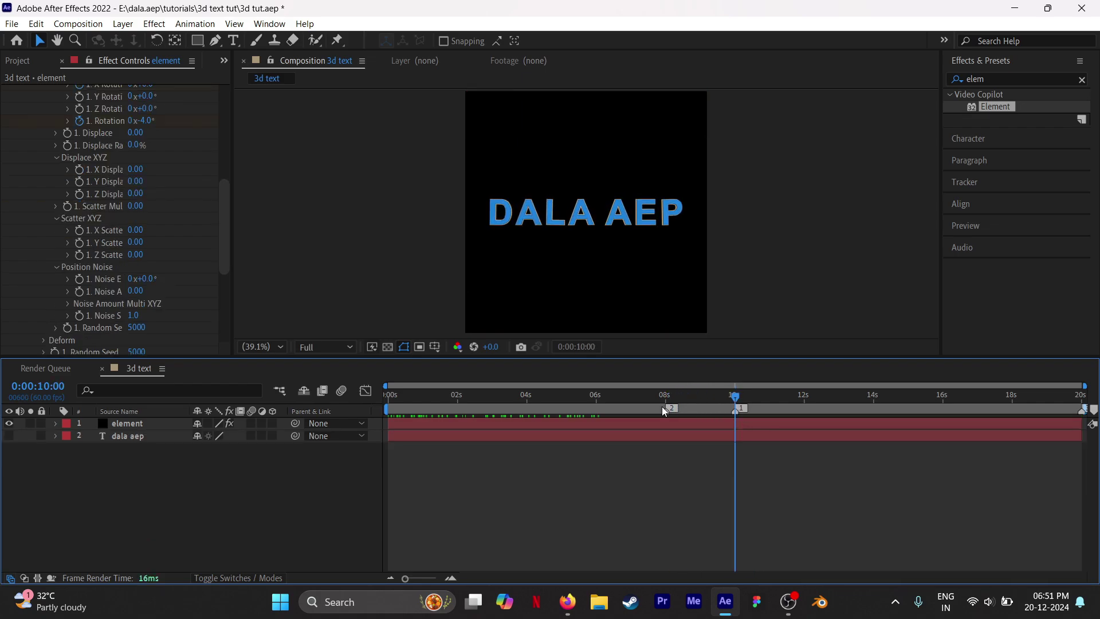
pyautogui.rightClick(740, 408)
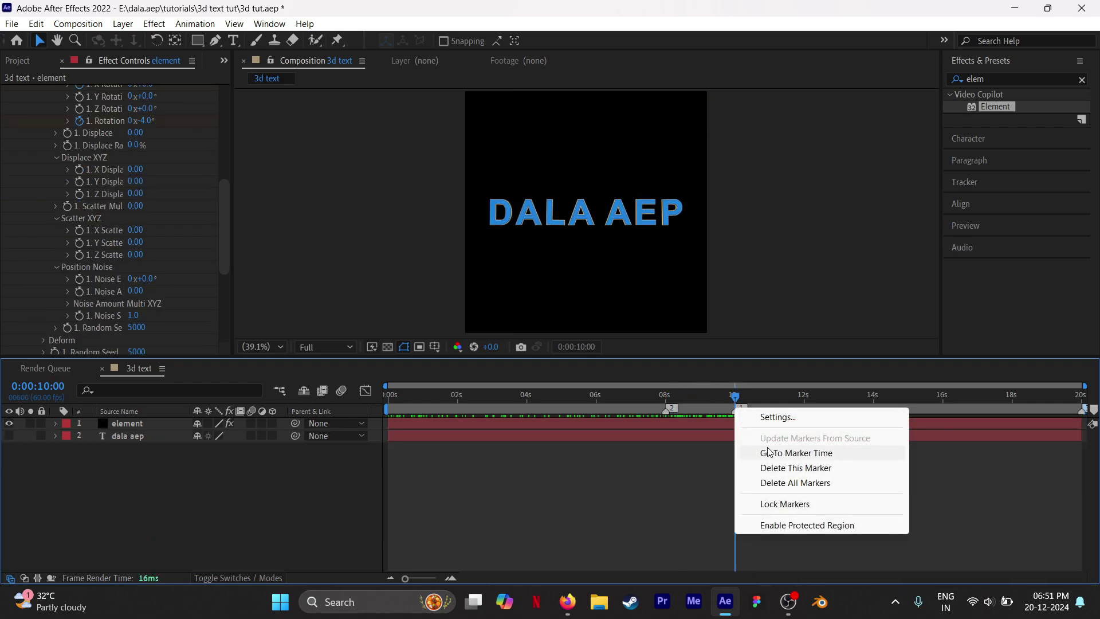
pyautogui.click(796, 452)
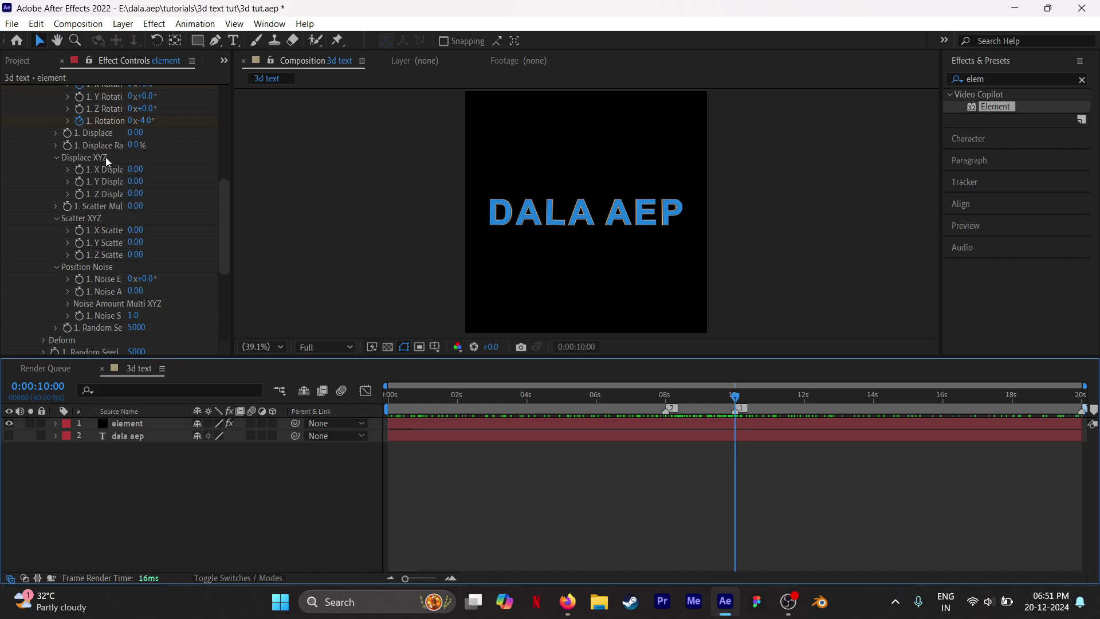
pyautogui.click(67, 208)
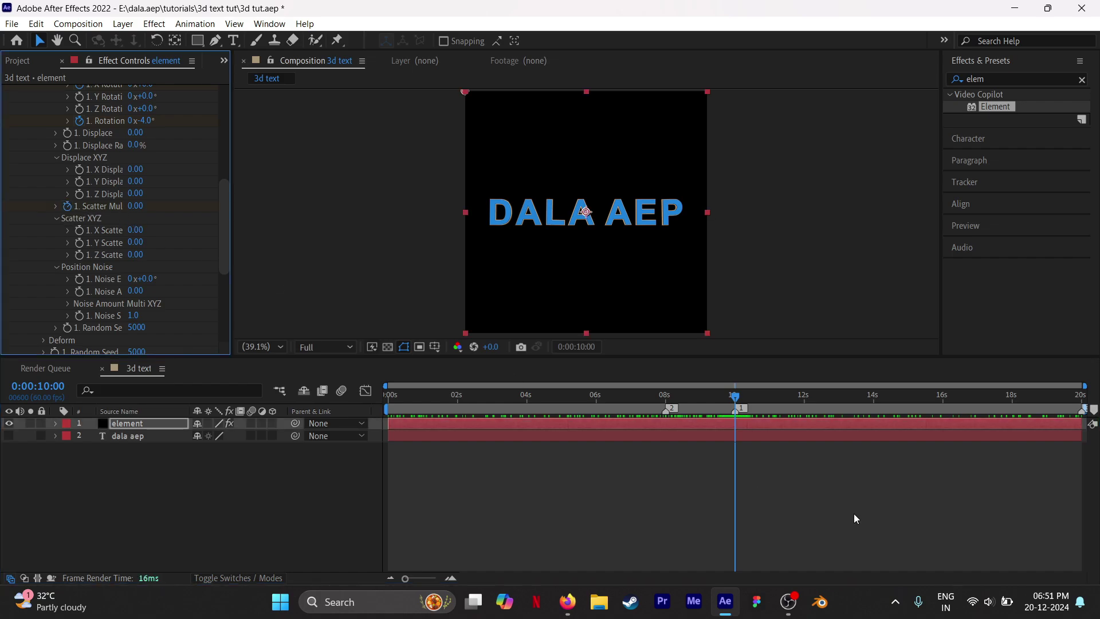
pyautogui.press('u')
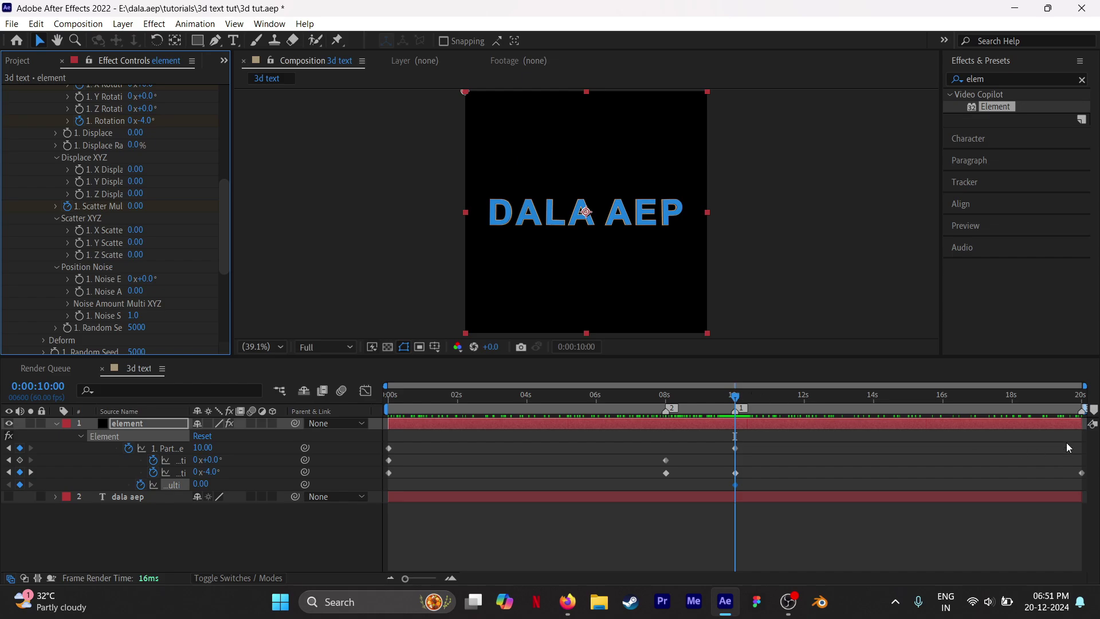
pyautogui.click(1082, 398)
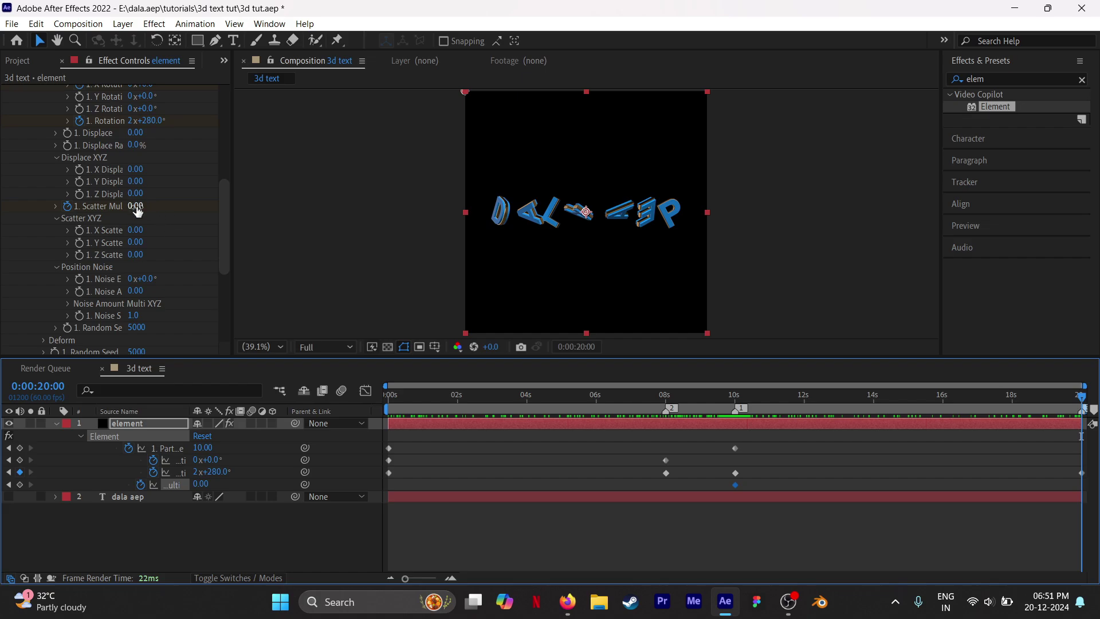
pyautogui.moveTo(136, 206); pyautogui.dragTo(924, 274)
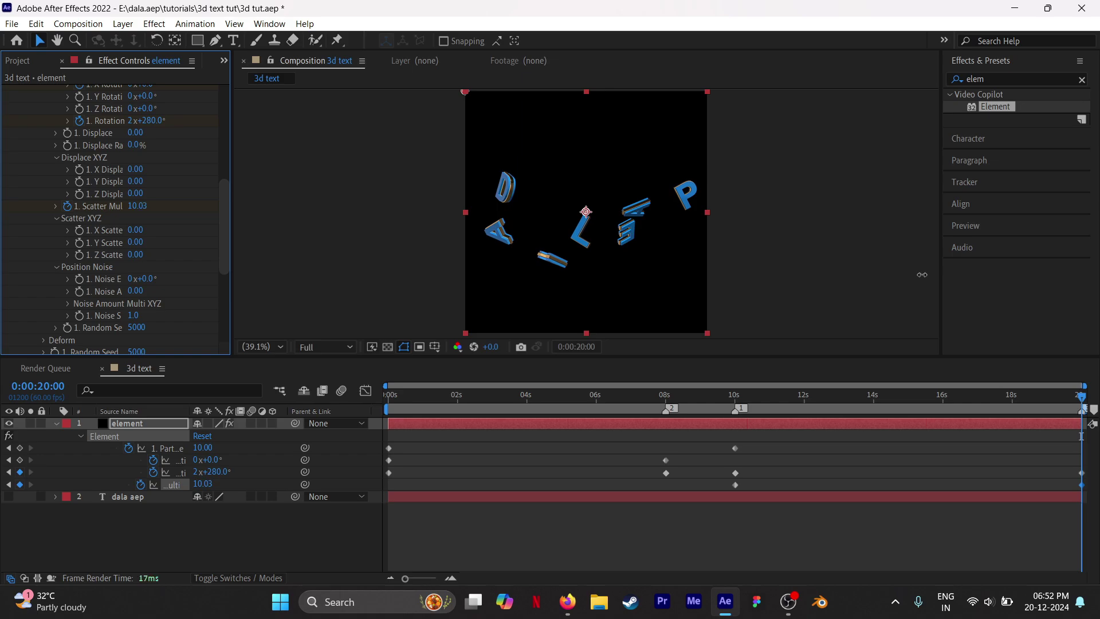
pyautogui.moveTo(922, 275); pyautogui.dragTo(863, 428)
# Step: At the 10-second marker, keyframe Displace at -0.05
pyautogui.rightClick(736, 411)
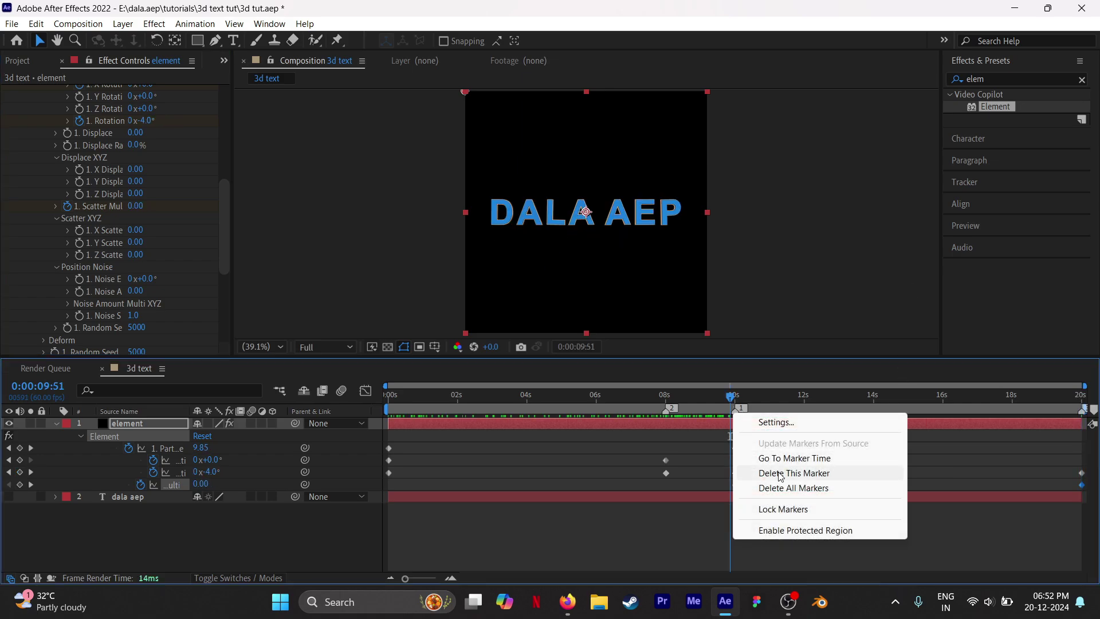
pyautogui.click(795, 457)
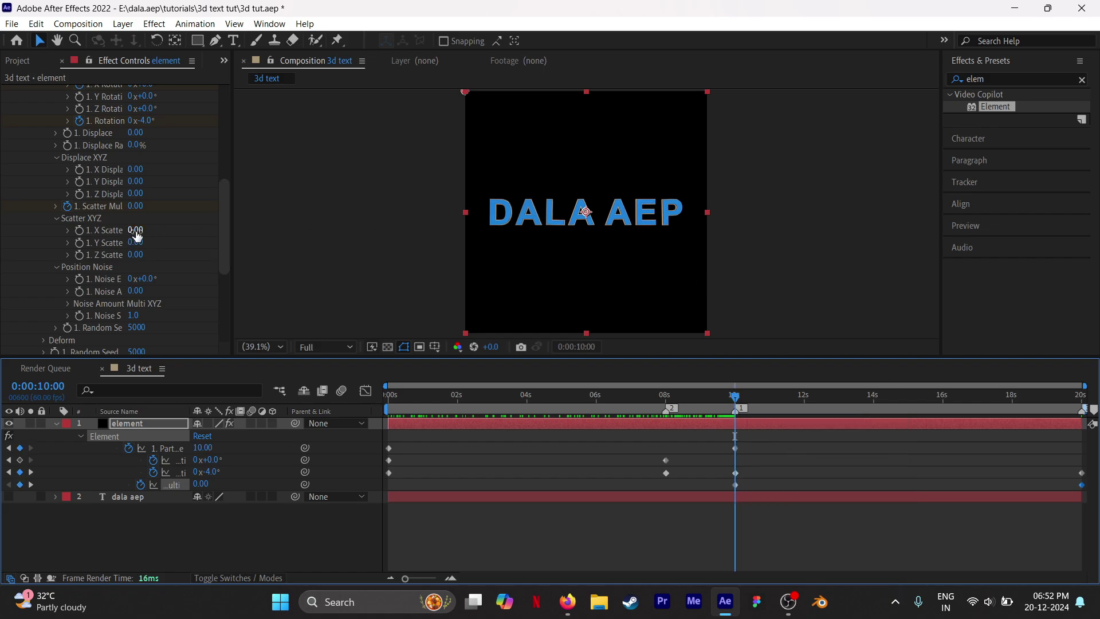
pyautogui.scroll(1, 136, 235)
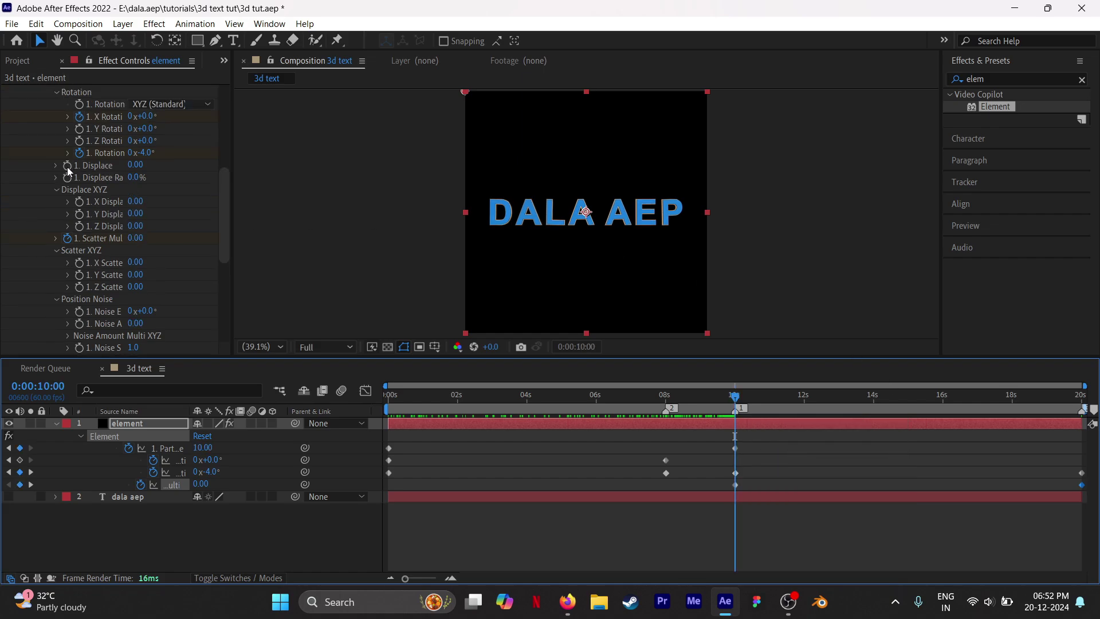
pyautogui.click(134, 166)
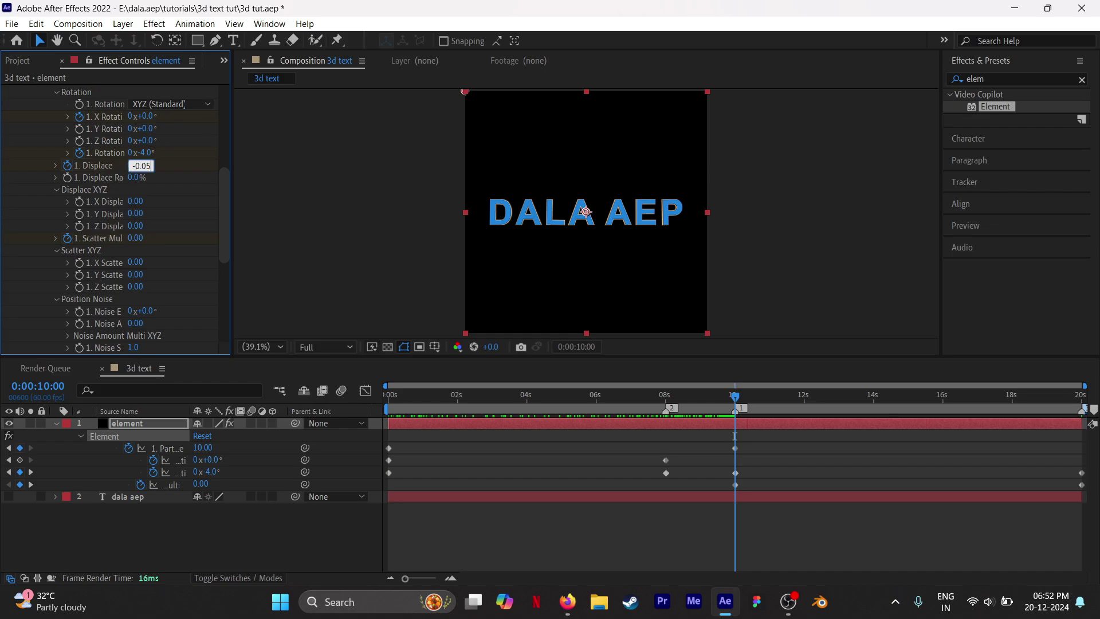
pyautogui.write('-0.05')
pyautogui.press('Return')
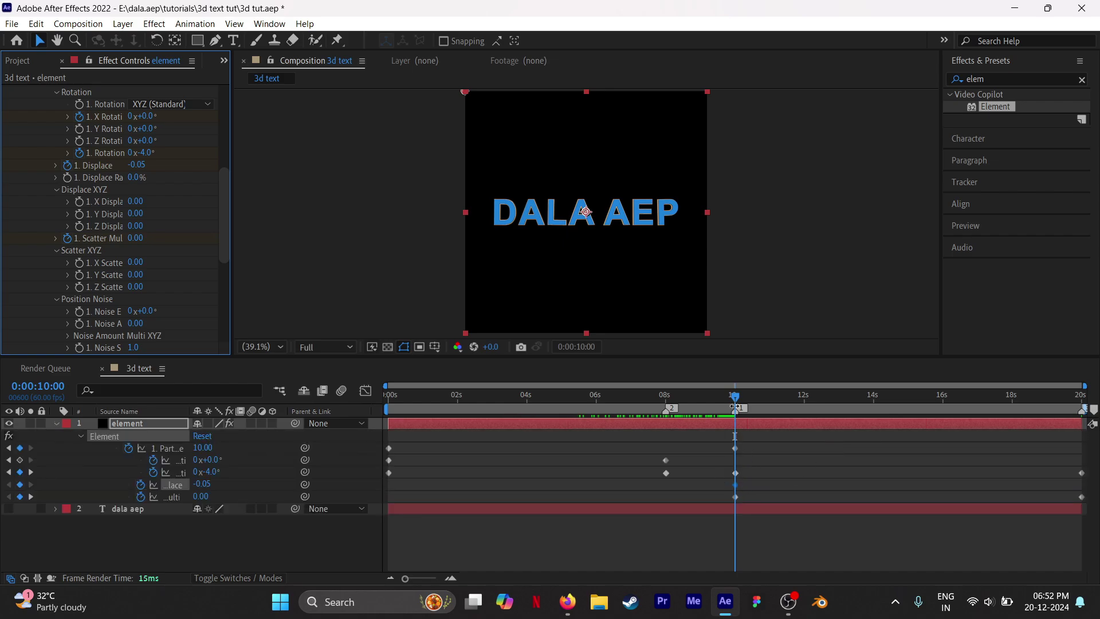
# Step: At 20 s, set Displace to 0.08 to push the letters outward
pyautogui.click(1082, 399)
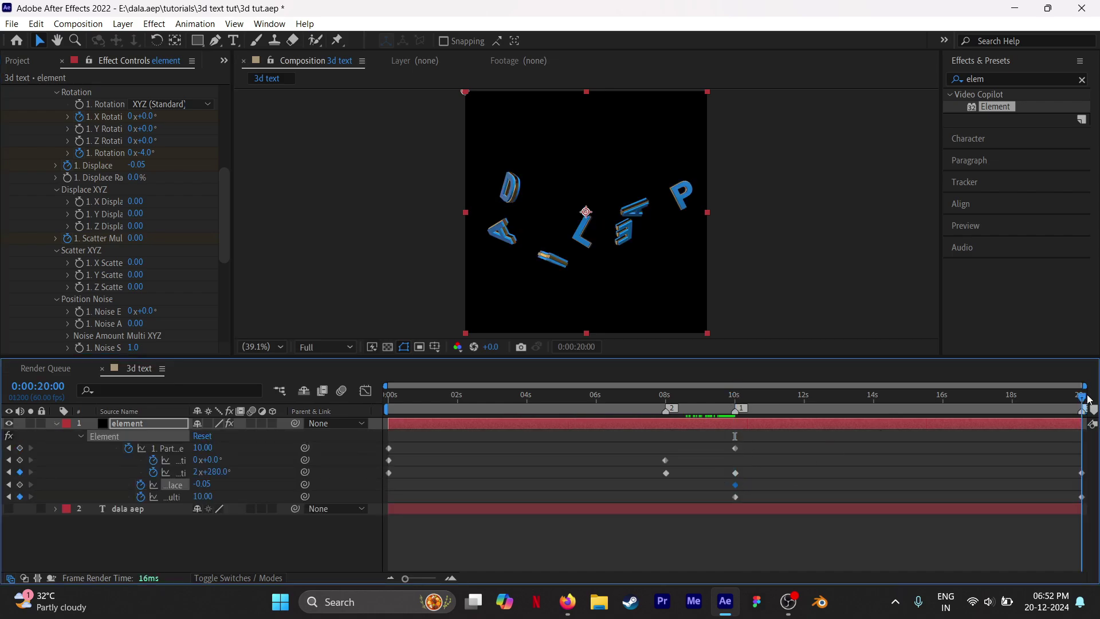
pyautogui.click(136, 165)
pyautogui.press('BackSpace')
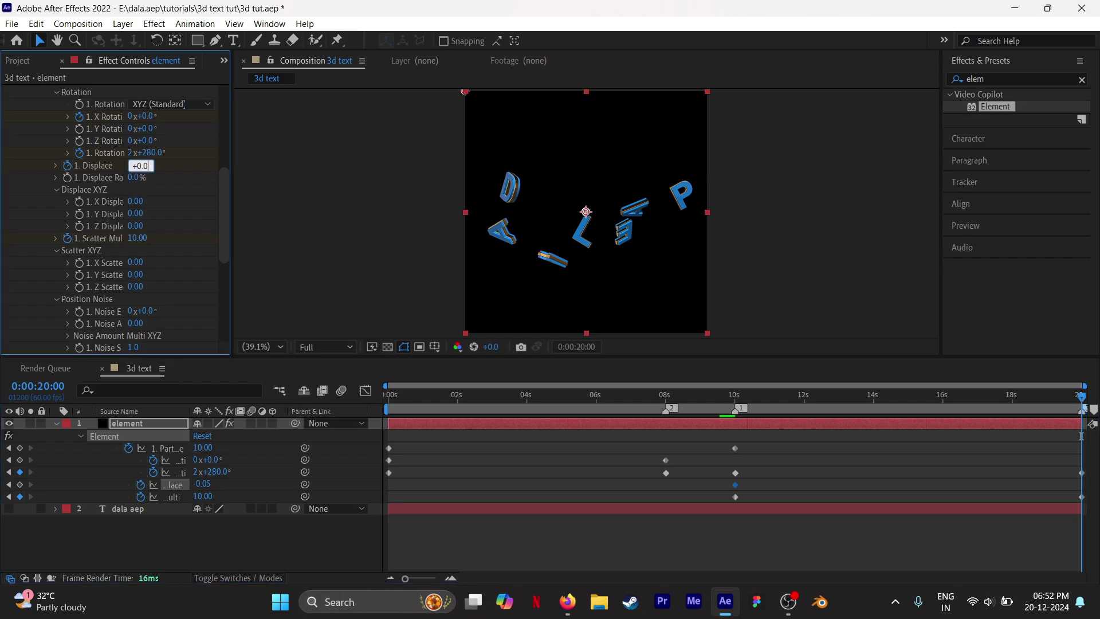
pyautogui.press('Return')
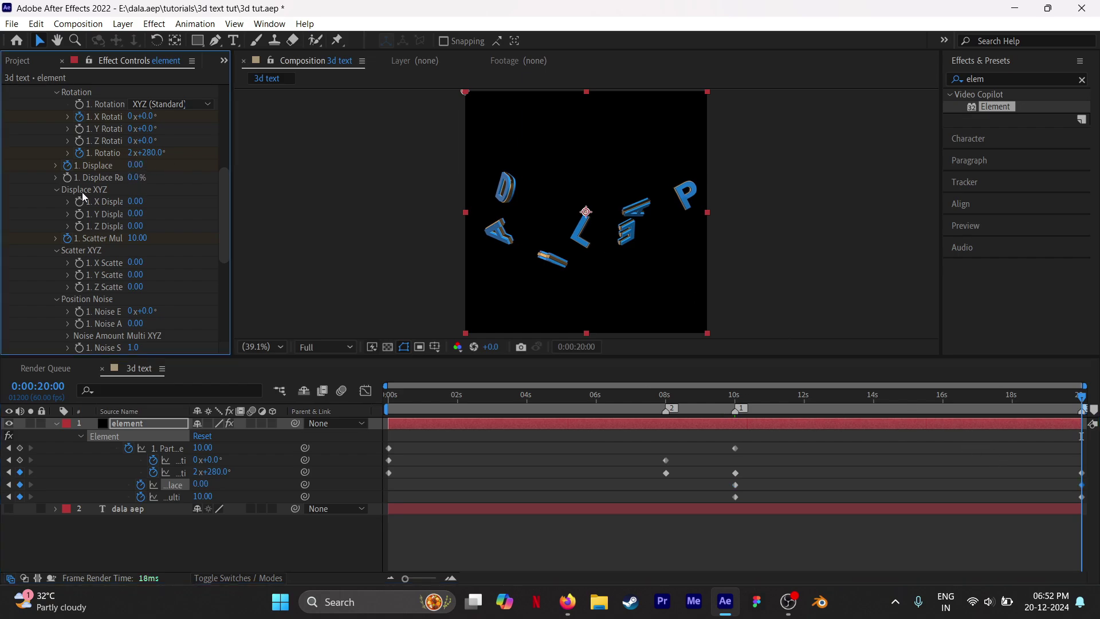
pyautogui.moveTo(134, 166); pyautogui.dragTo(144, 165)
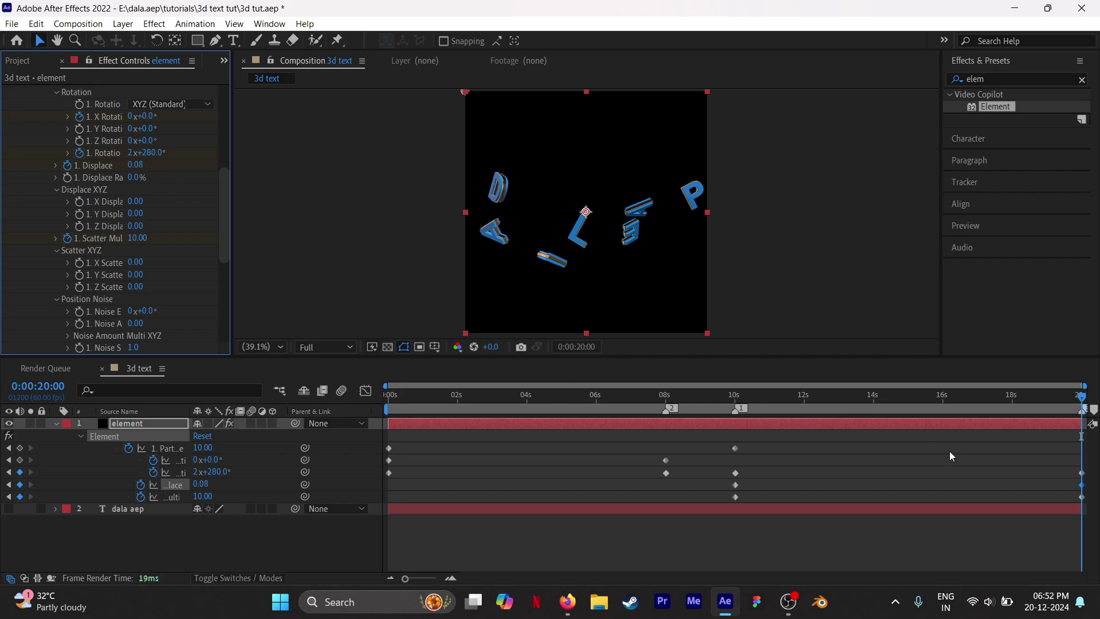
pyautogui.click(916, 473)
pyautogui.press('u')
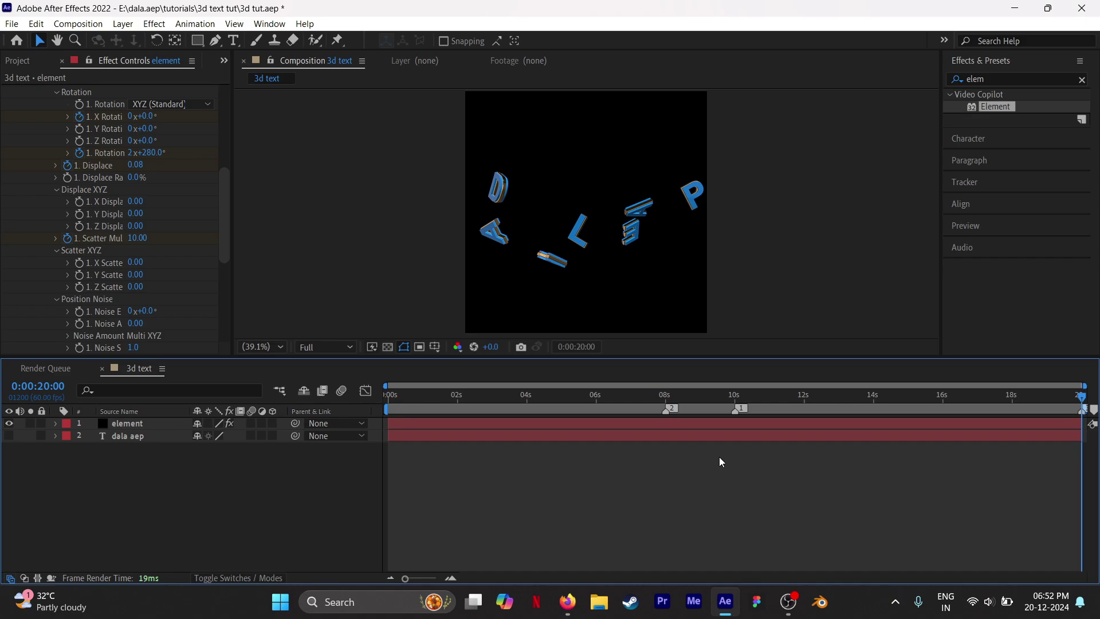
pyautogui.click(390, 395)
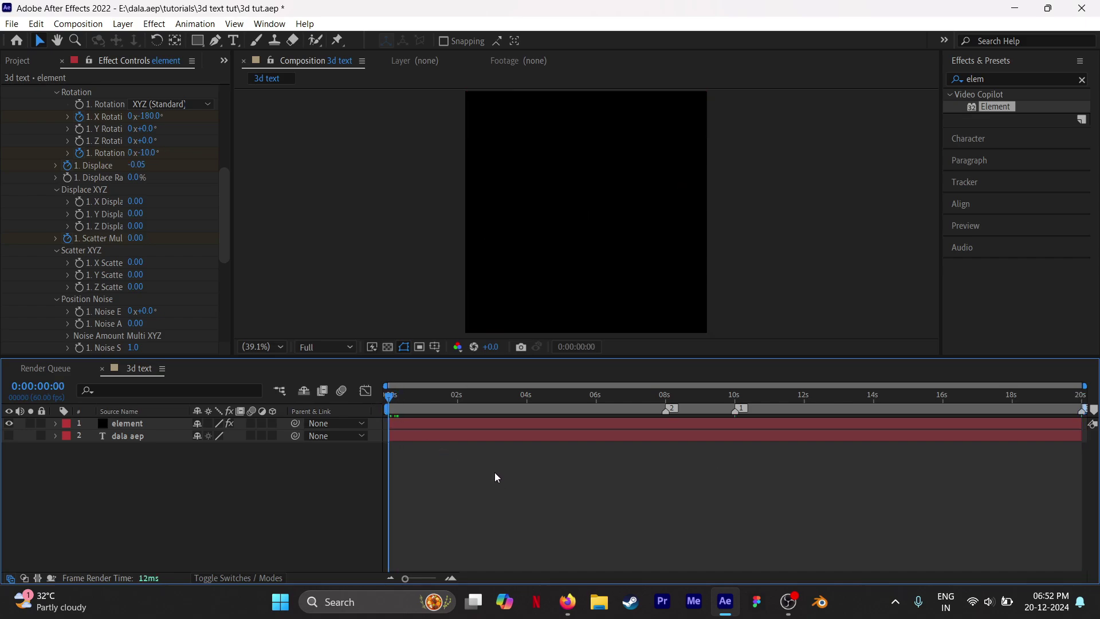
pyautogui.press('space')
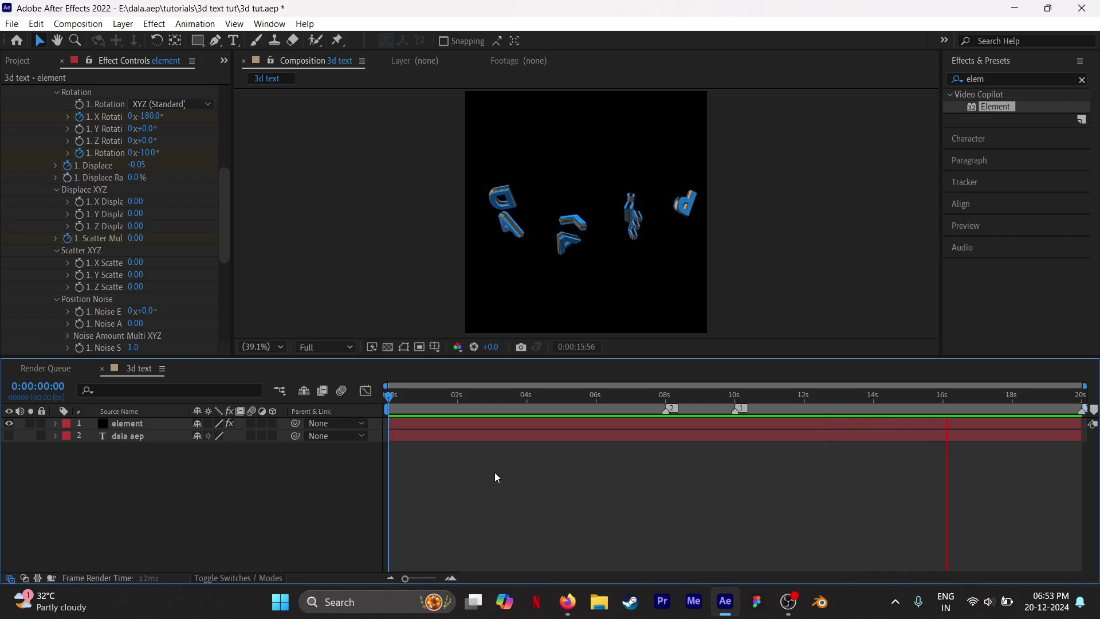
pyautogui.press('space')
pyautogui.moveTo(403, 398)
pyautogui.mouseDown()
pyautogui.moveTo(668, 401)
pyautogui.moveTo(387, 411)
pyautogui.mouseUp()
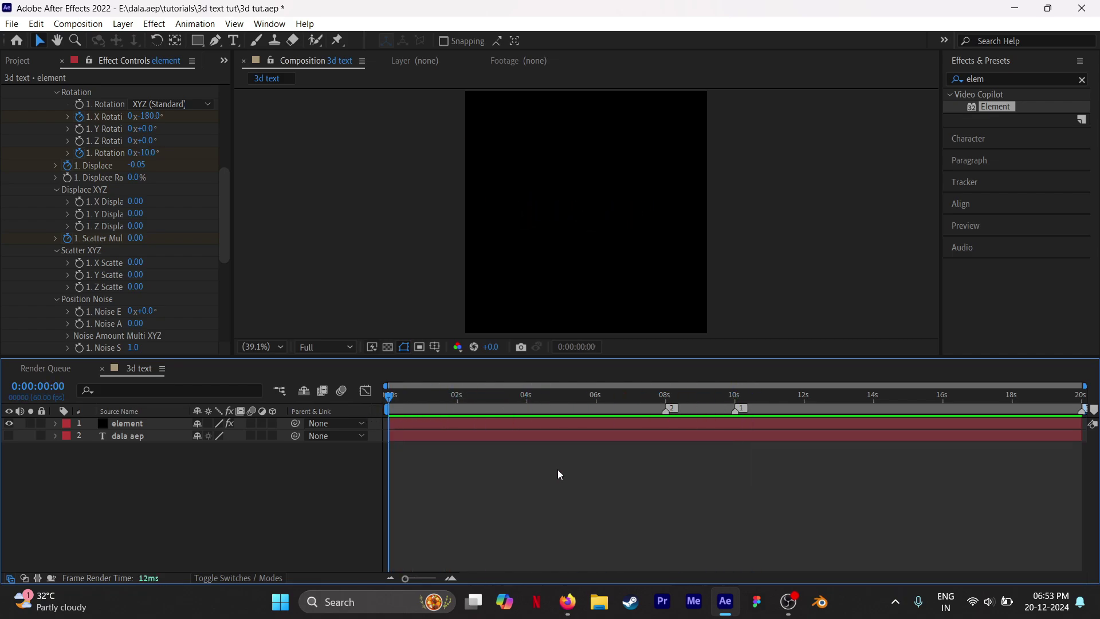
pyautogui.click(629, 428)
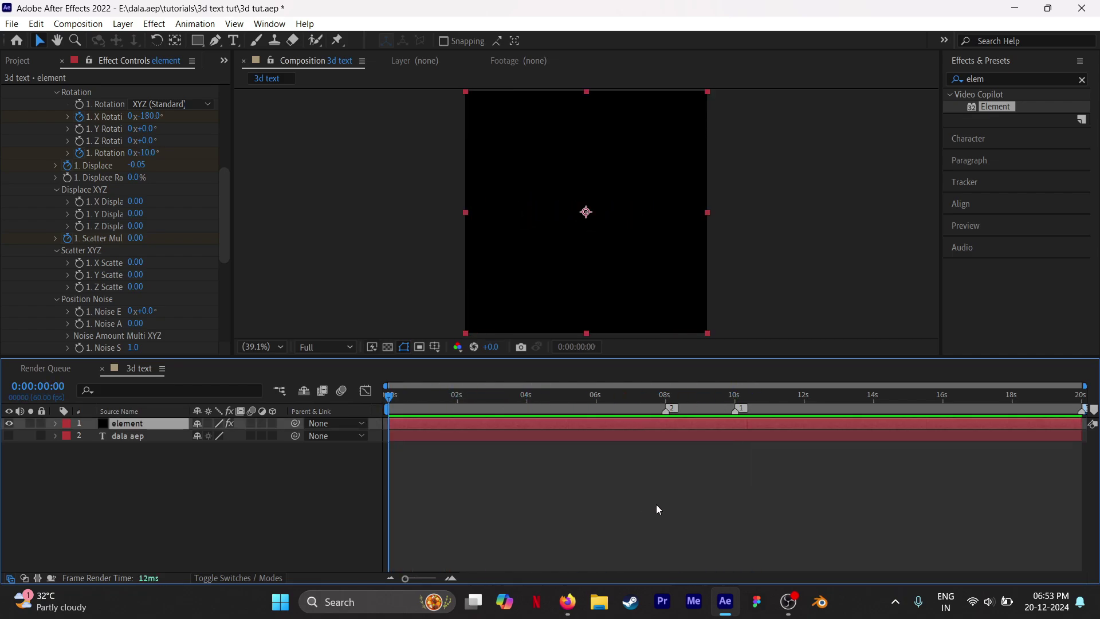
# Step: Select all of the element layer's keyframes and apply Easy Ease
pyautogui.press('u')
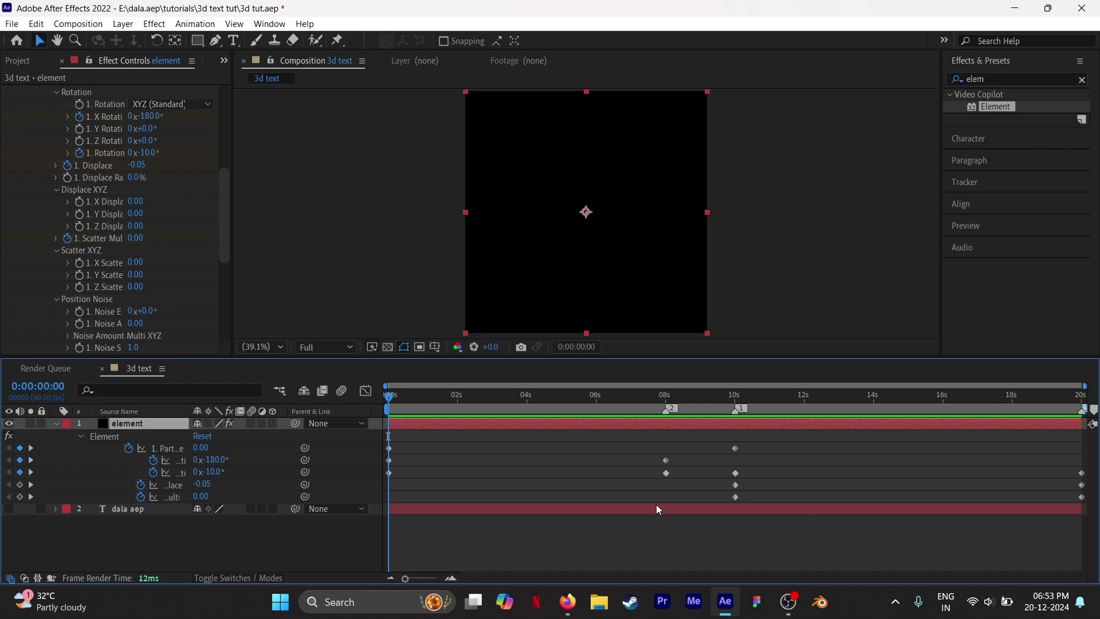
pyautogui.click(627, 556)
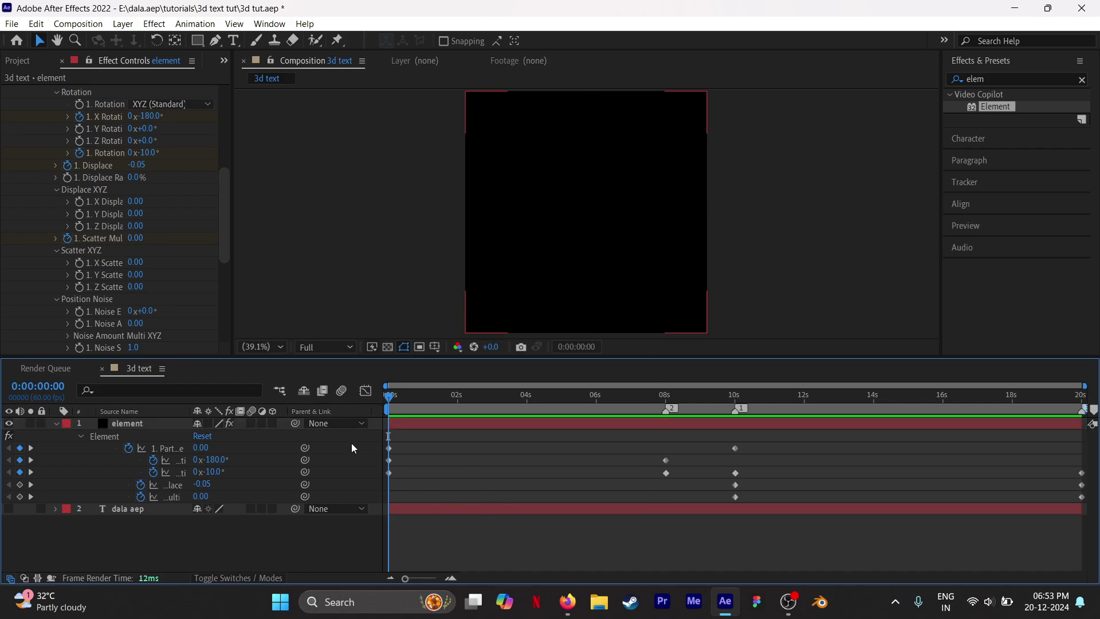
pyautogui.moveTo(352, 442); pyautogui.dragTo(1086, 515)
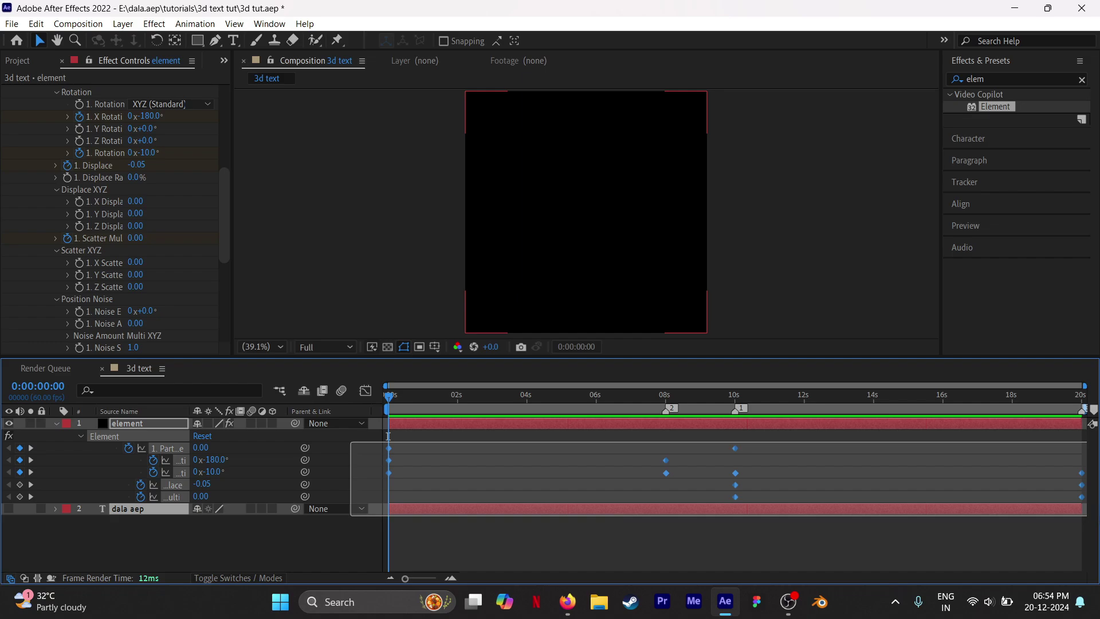
pyautogui.rightClick(736, 496)
pyautogui.moveTo(796, 488)
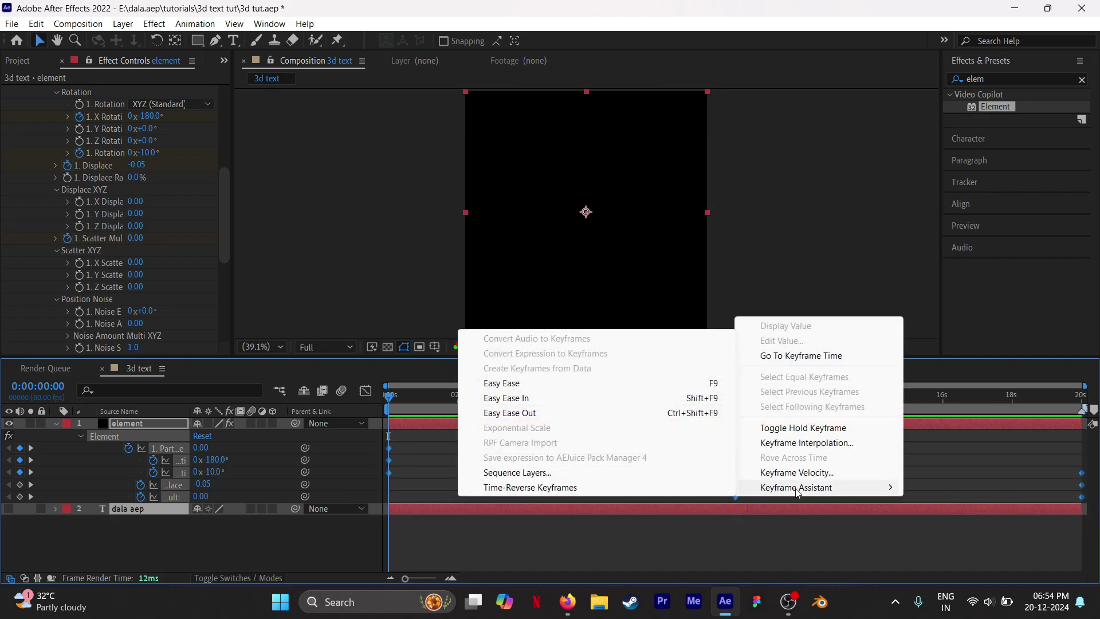
pyautogui.click(616, 393)
pyautogui.click(615, 538)
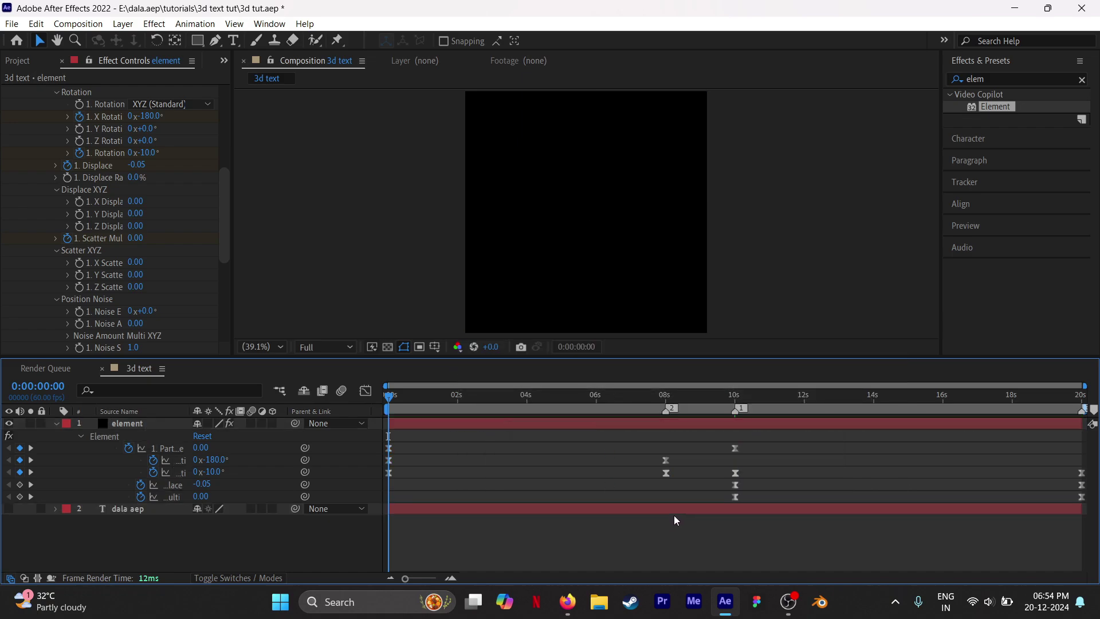
# Step: Preview the eased animation and select the first property's keyframes from 0 s
pyautogui.press('space')
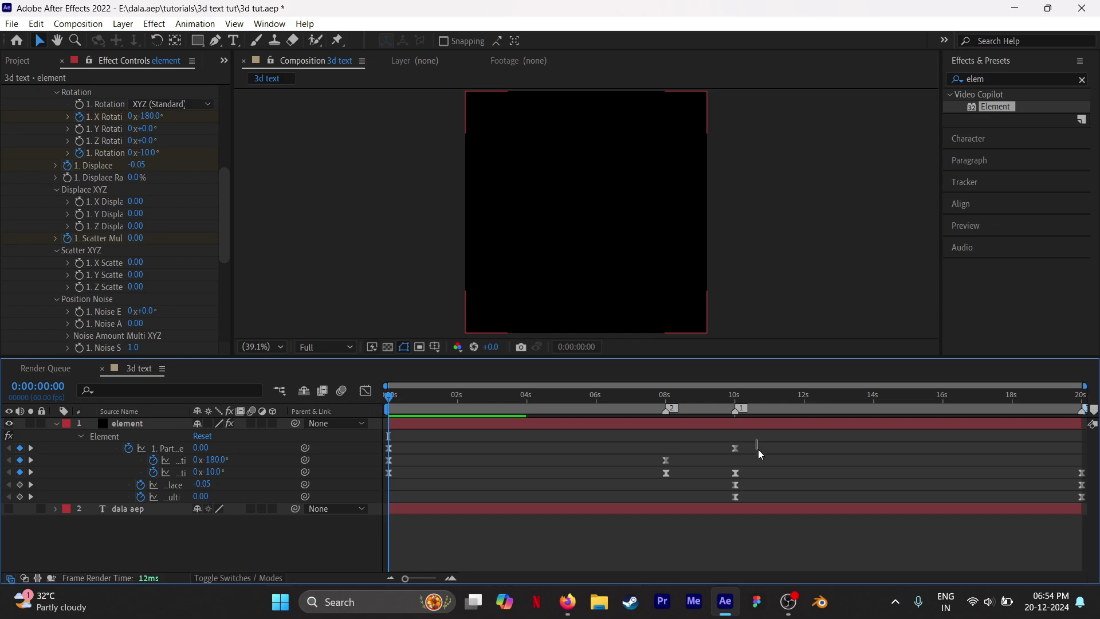
pyautogui.moveTo(755, 441); pyautogui.dragTo(609, 455)
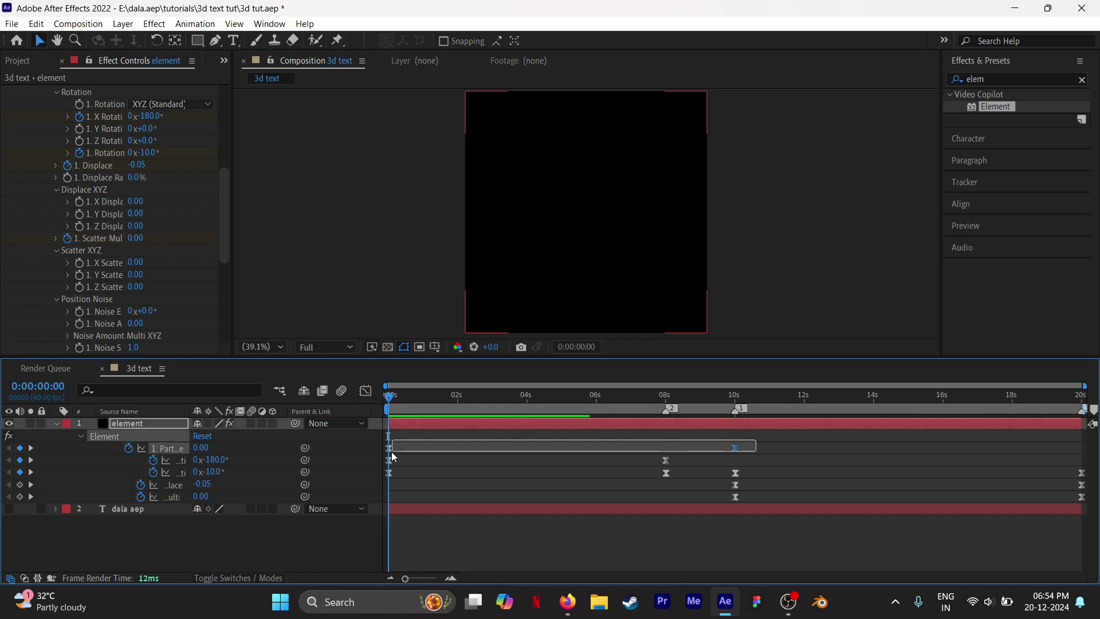
pyautogui.moveTo(491, 455); pyautogui.dragTo(375, 452)
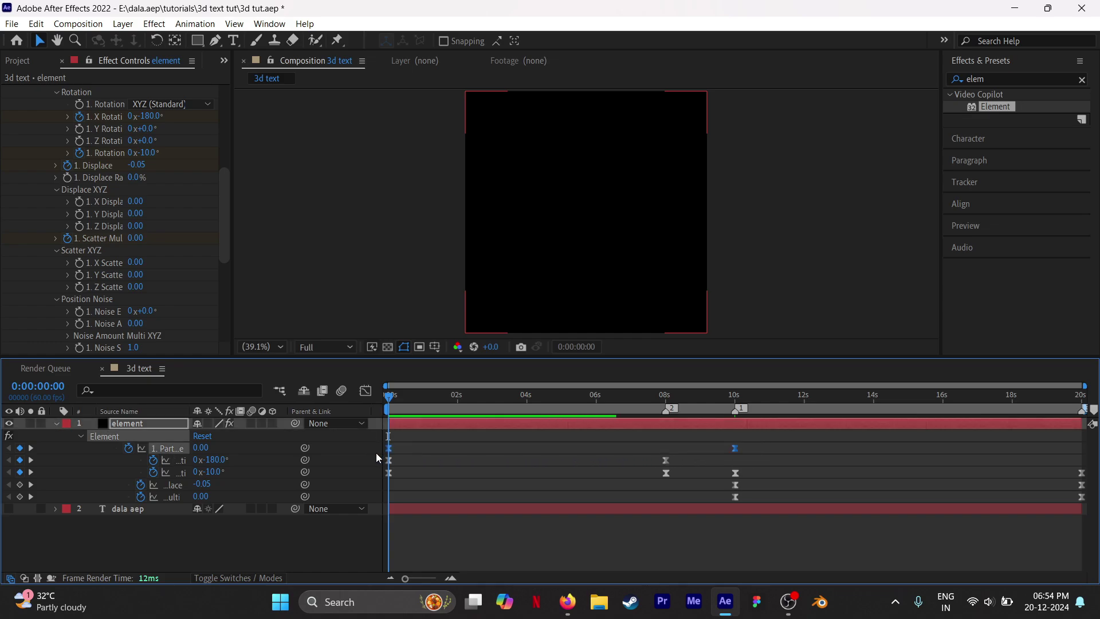
# Step: In the Graph Editor's speed graph, drag the Particle Size influence so speed peaks at the start
pyautogui.click(365, 392)
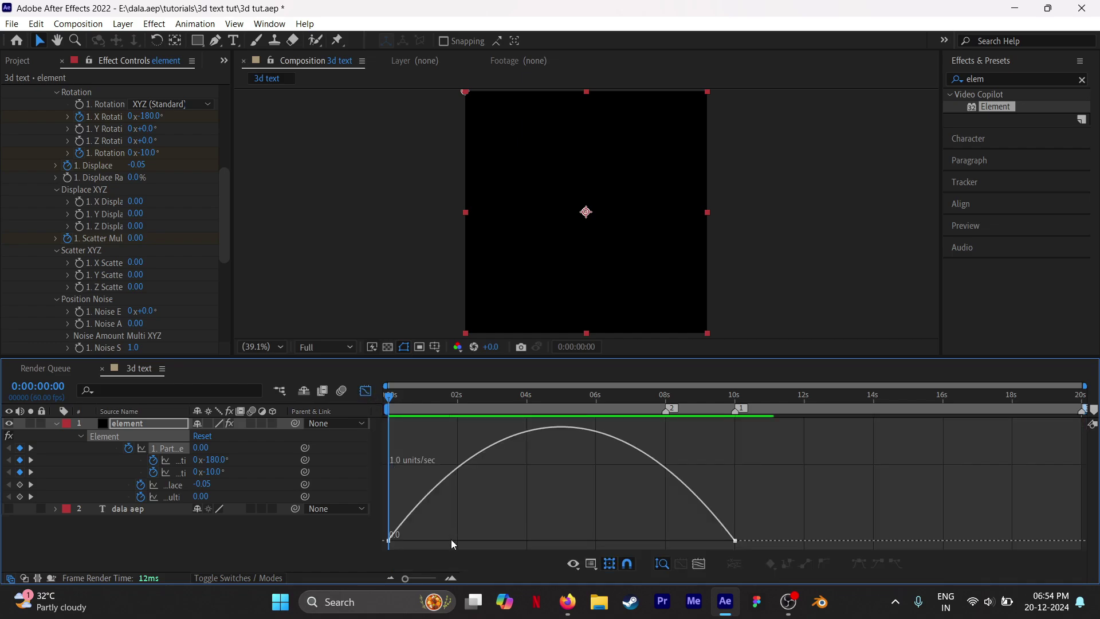
pyautogui.click(593, 566)
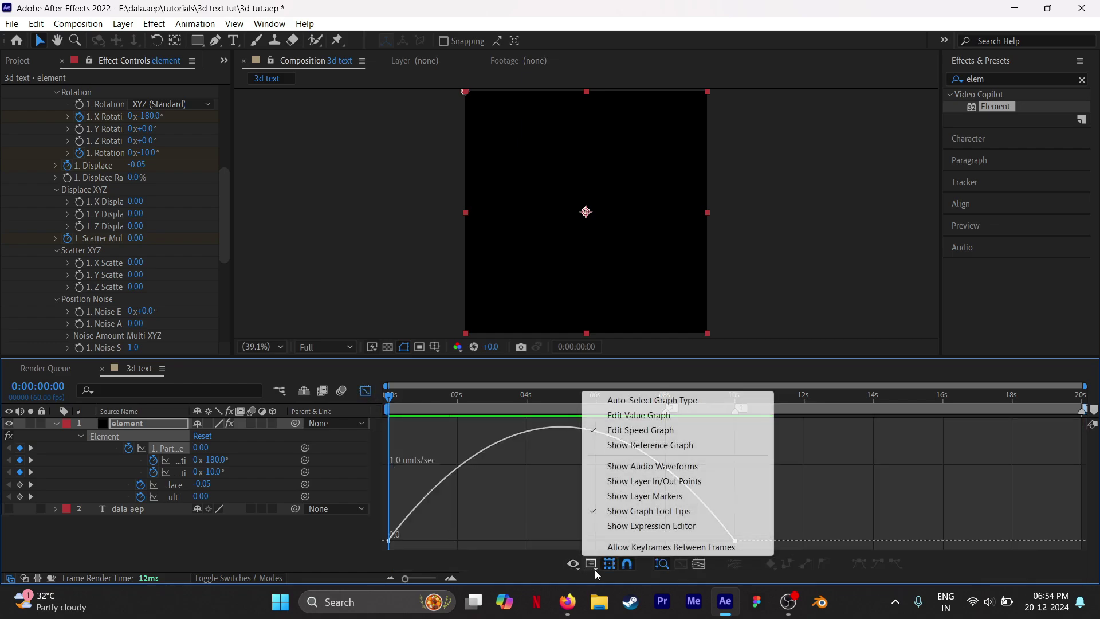
pyautogui.click(653, 431)
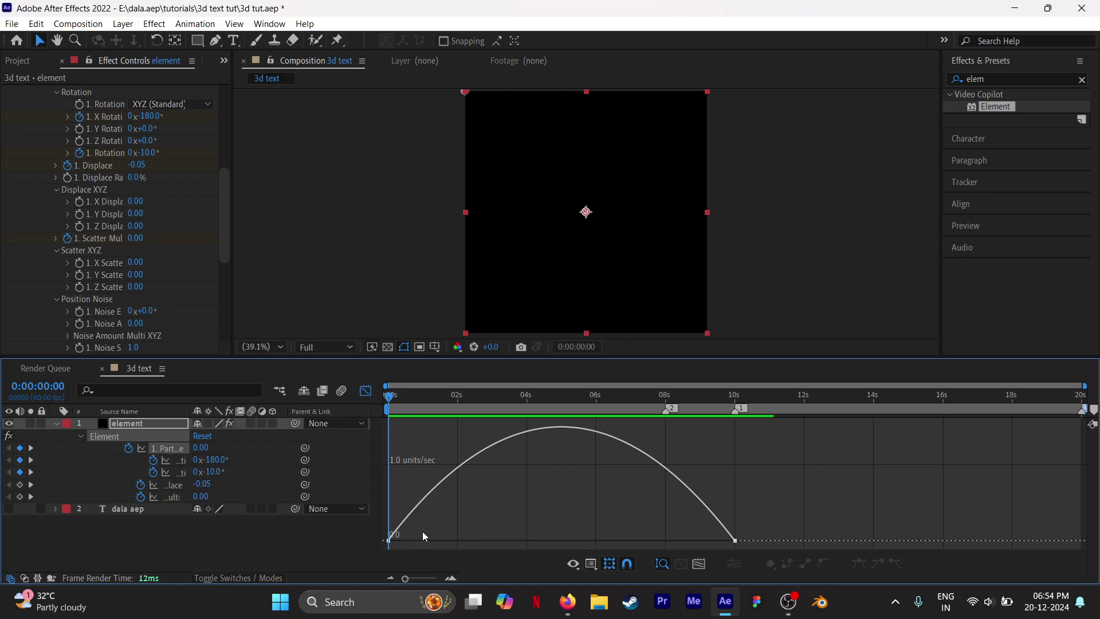
pyautogui.click(389, 541)
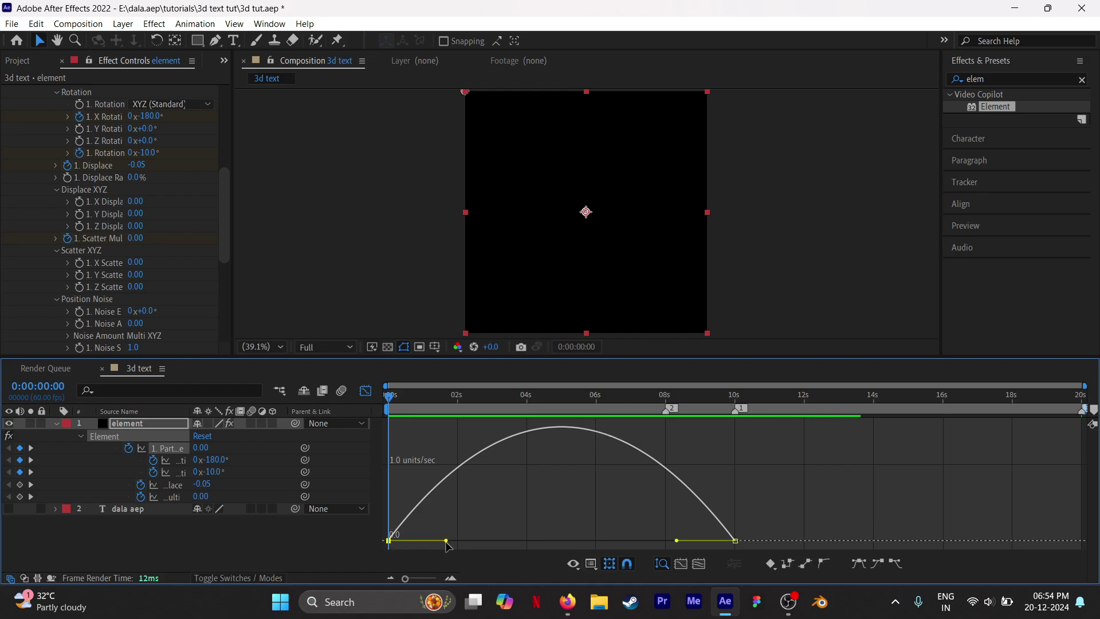
pyautogui.moveTo(676, 541); pyautogui.dragTo(447, 545)
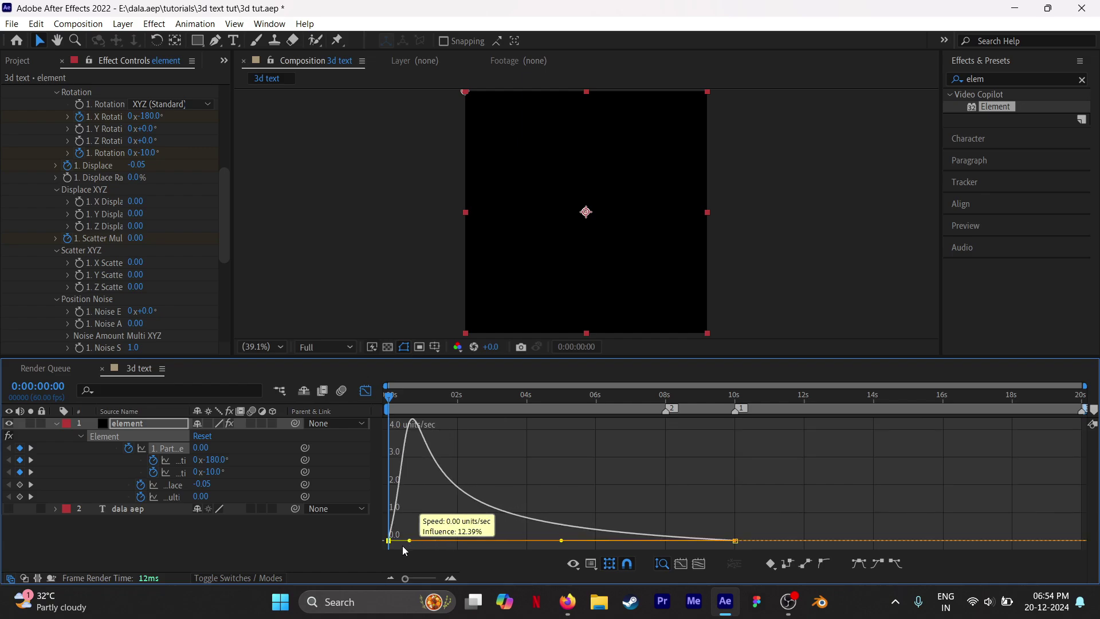
pyautogui.moveTo(448, 545); pyautogui.dragTo(369, 548)
pyautogui.hotkey('shift', 'F3')
pyautogui.click(568, 549)
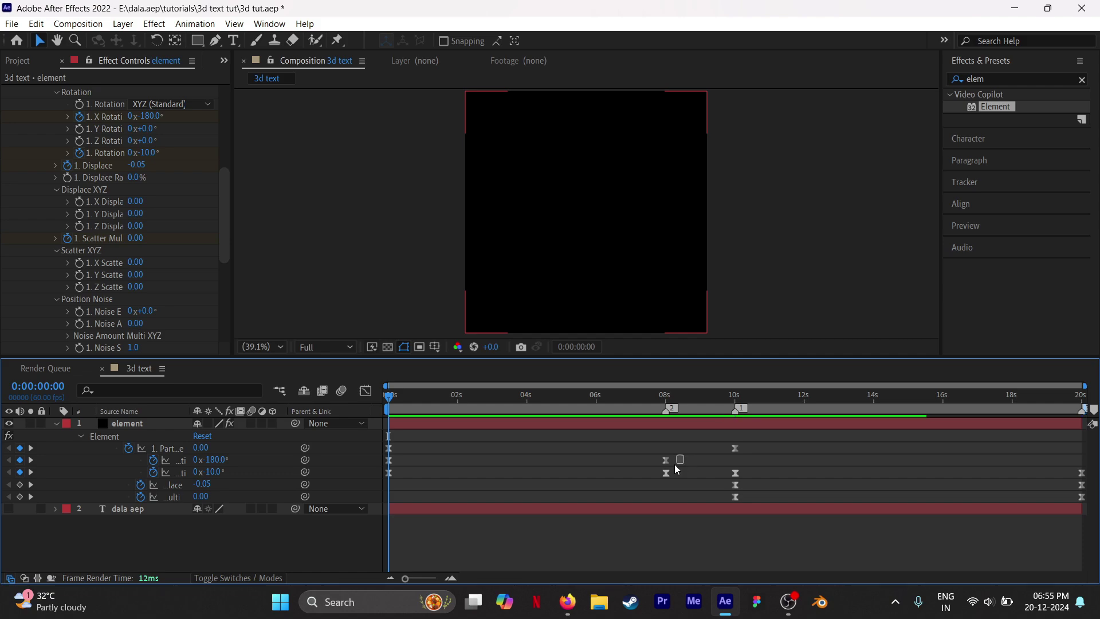
# Step: Drag all the Element keyframes earlier so the animation ends around five seconds, and preview
pyautogui.moveTo(685, 459); pyautogui.dragTo(440, 464)
pyautogui.hotkey('shift', 'F3')
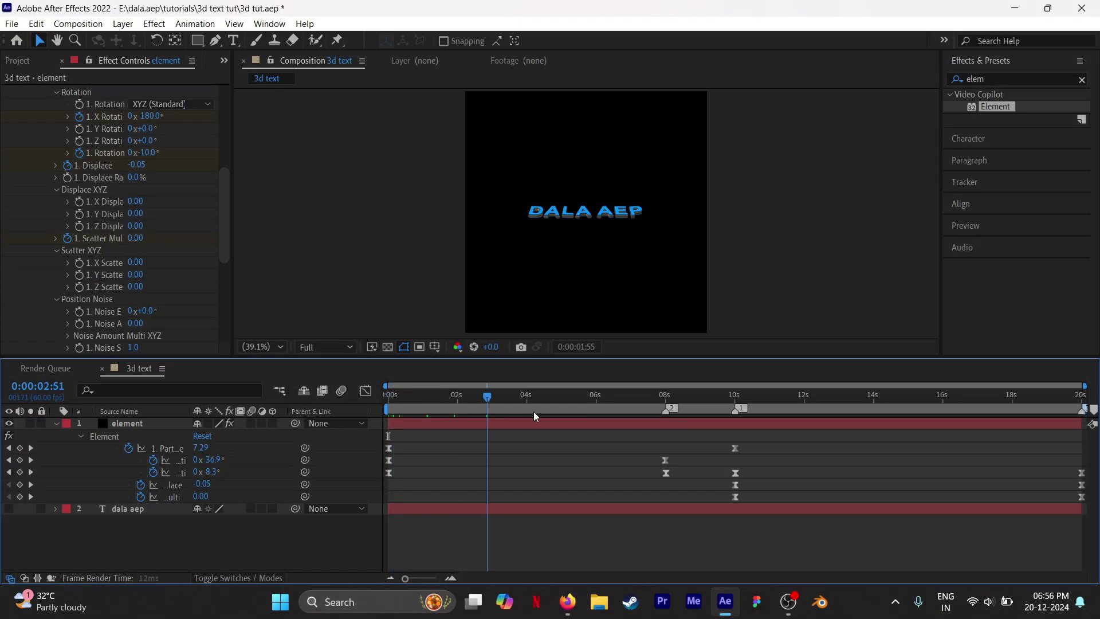
pyautogui.moveTo(910, 395); pyautogui.dragTo(389, 395)
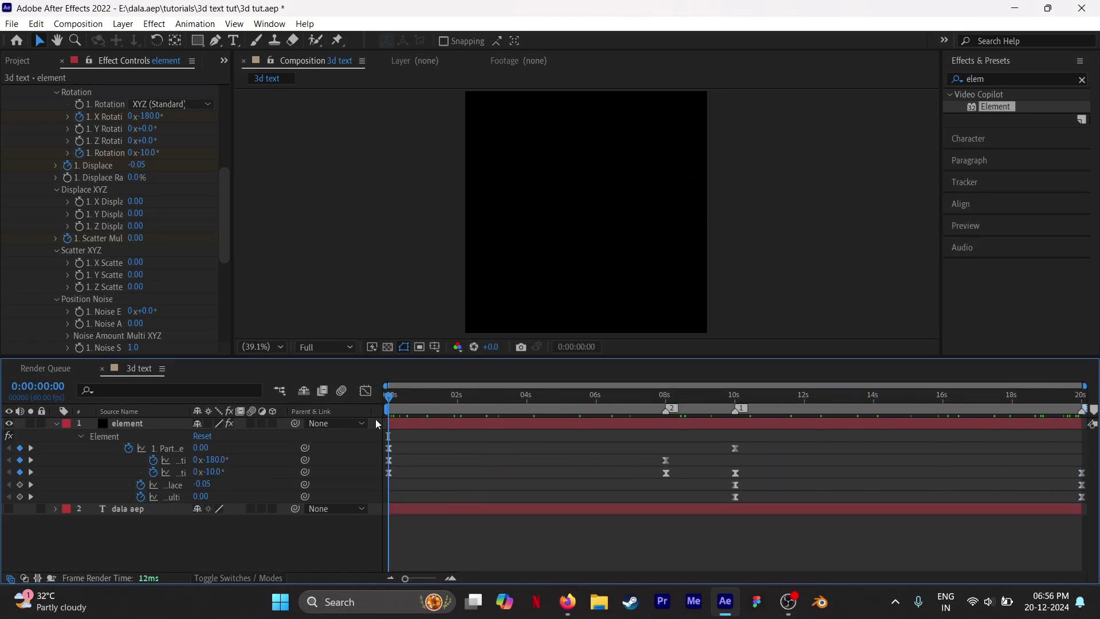
pyautogui.moveTo(344, 441); pyautogui.dragTo(1084, 501)
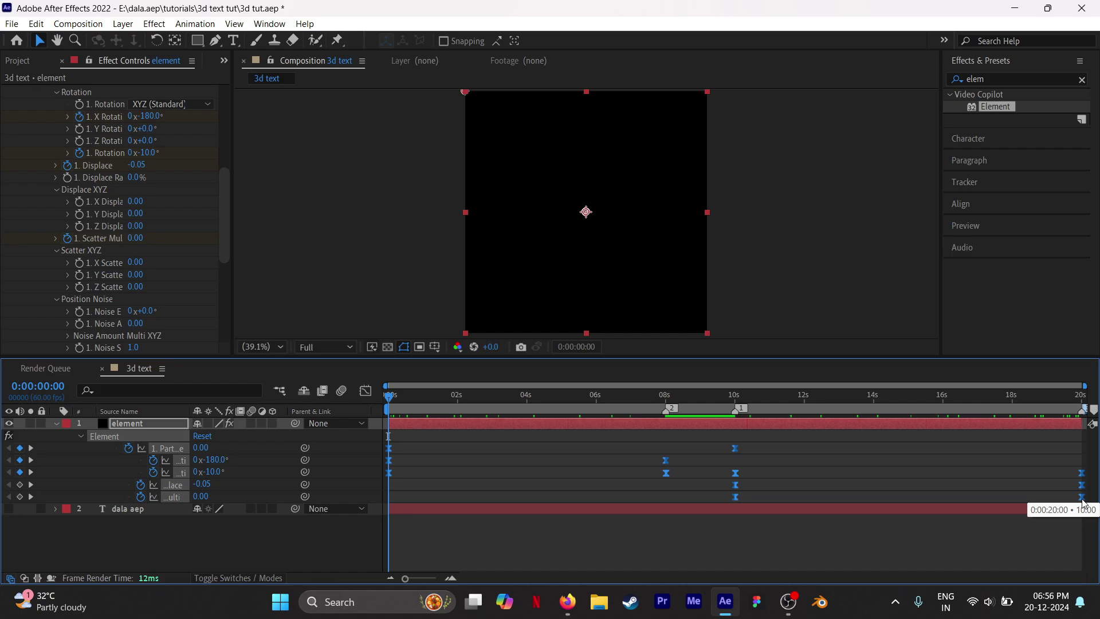
pyautogui.moveTo(1082, 501); pyautogui.dragTo(635, 496)
pyautogui.click(573, 539)
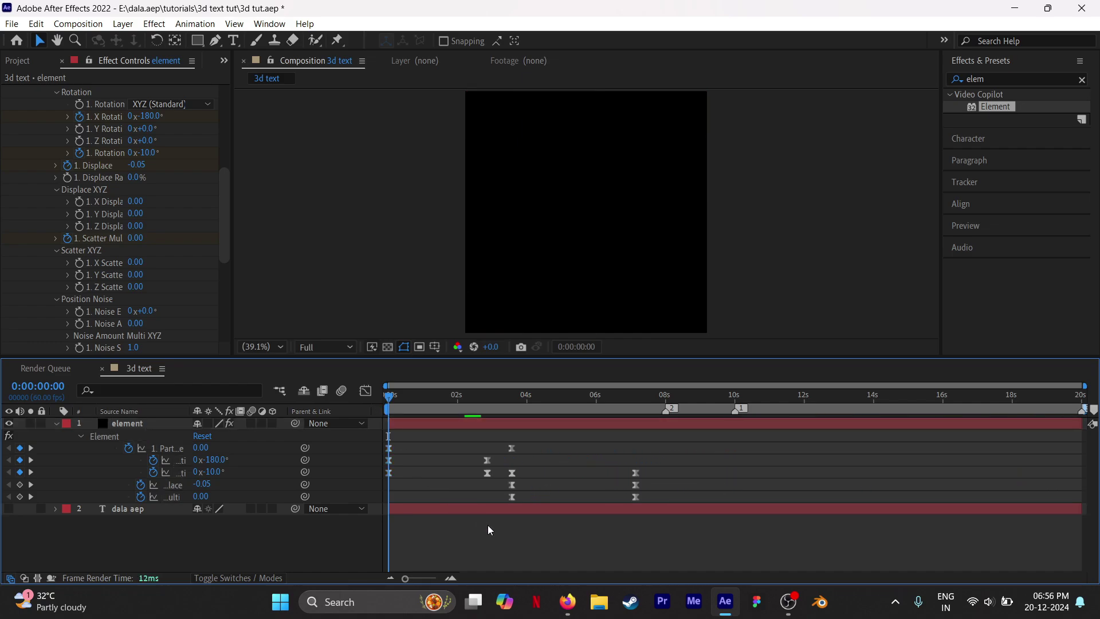
pyautogui.press('space')
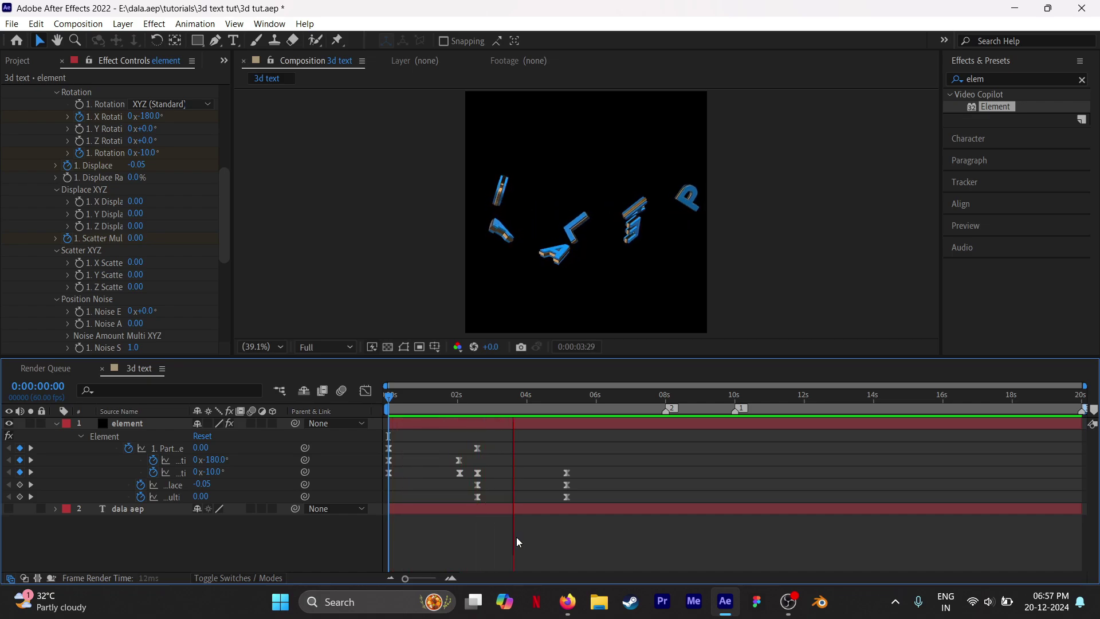
pyautogui.press('space')
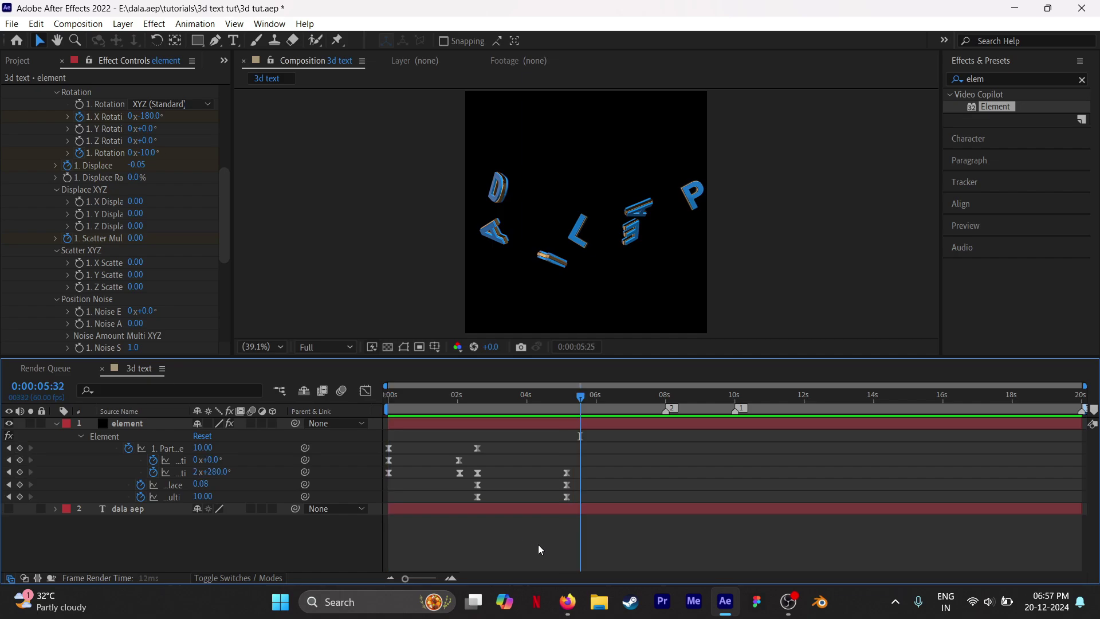
# Step: Set the current time to 0:00:05:09 with the element layer selected
pyautogui.click(558, 425)
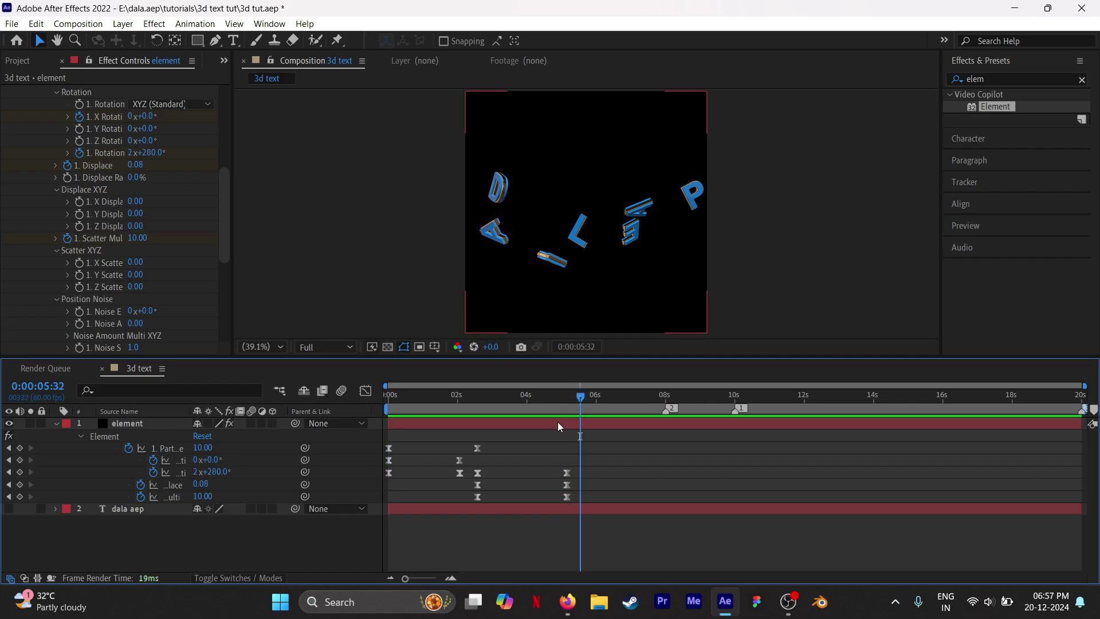
pyautogui.click(567, 396)
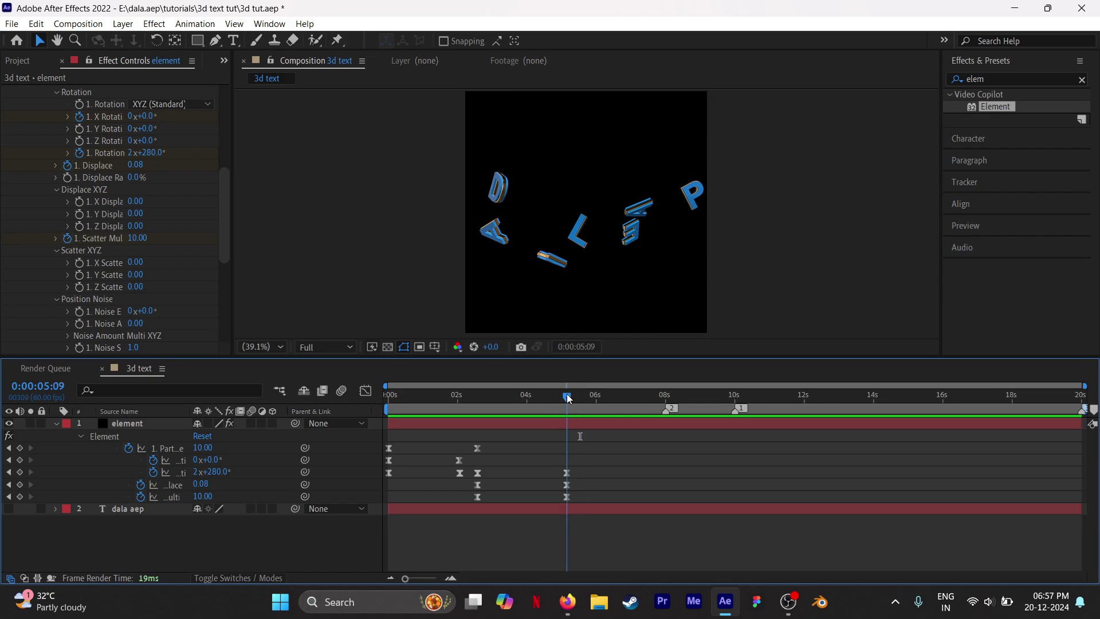
pyautogui.click(643, 482)
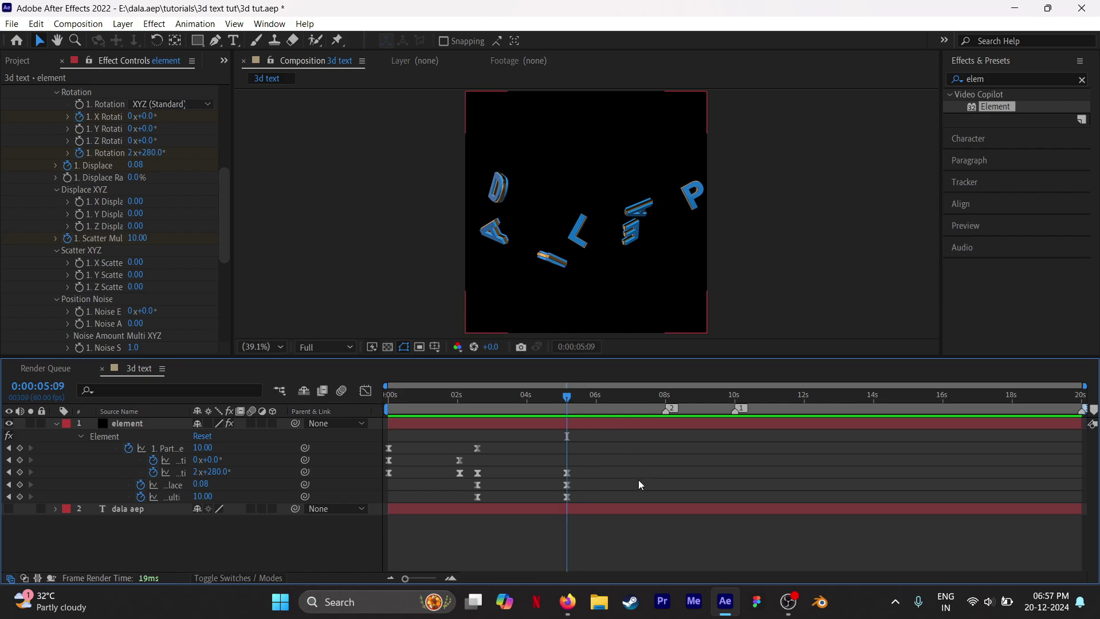
# Step: End the work area at 0:00:05:09, then add a Spot light named spot1
pyautogui.press('n')
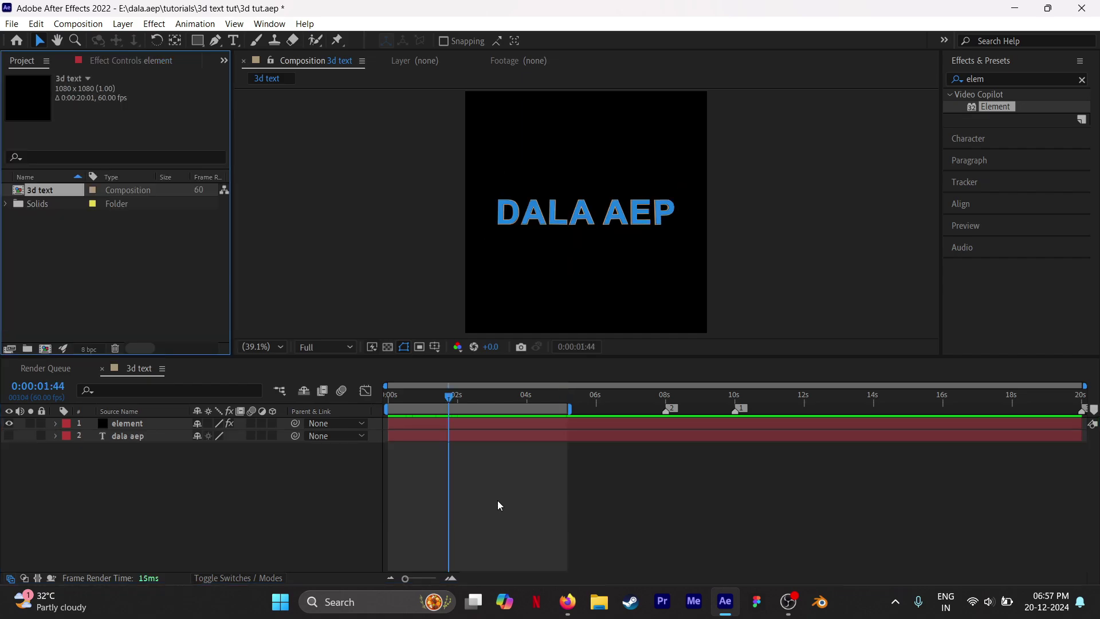
pyautogui.rightClick(579, 485)
pyautogui.moveTo(668, 311)
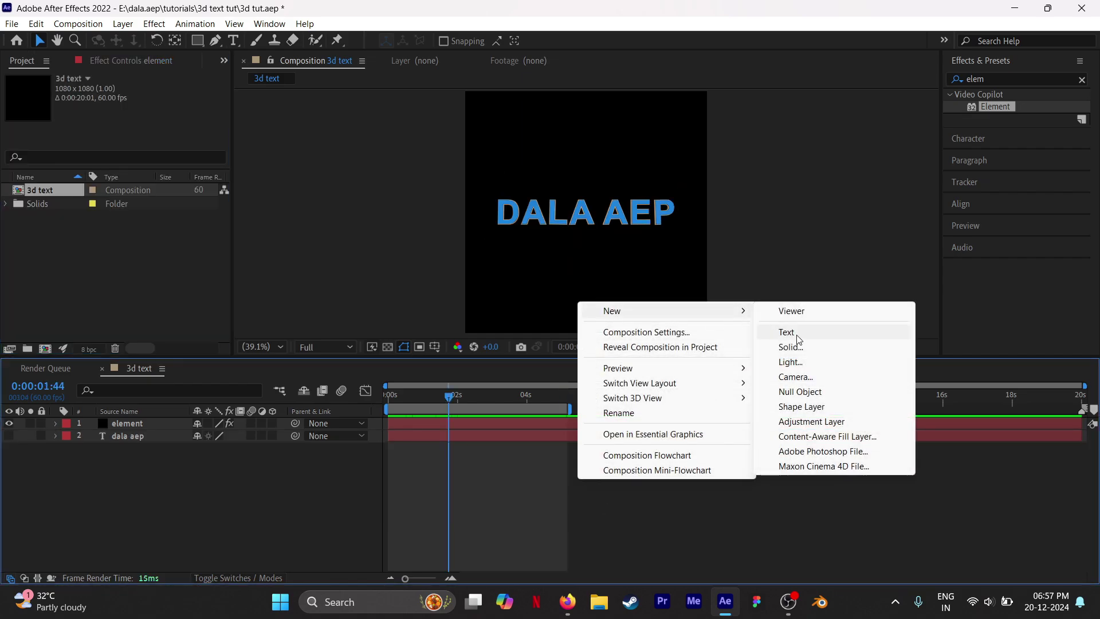
pyautogui.click(791, 362)
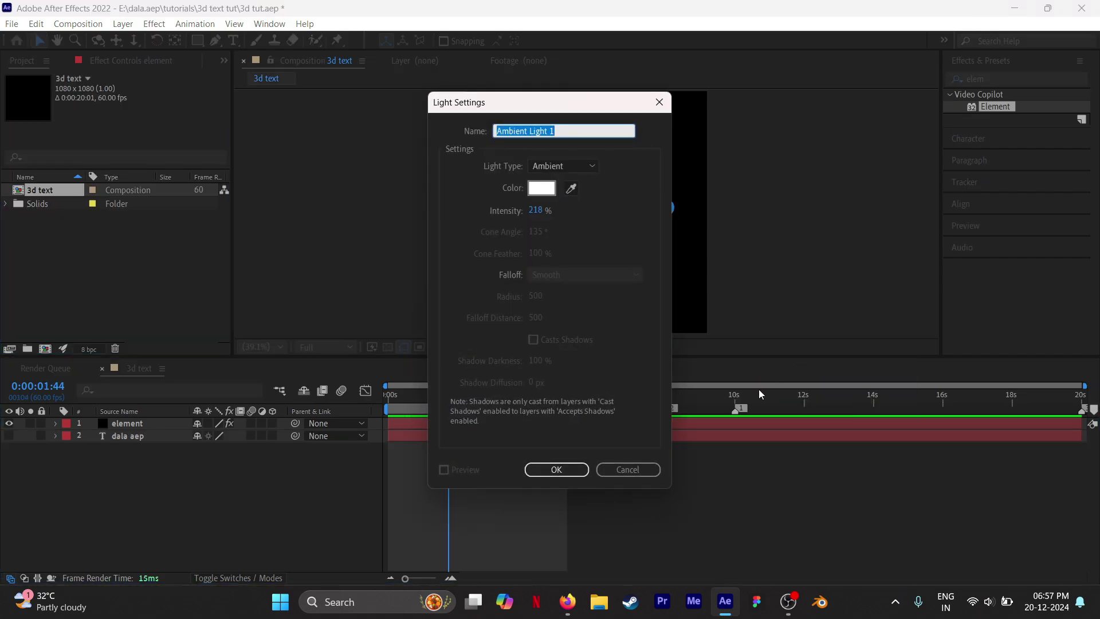
pyautogui.write('spot1')
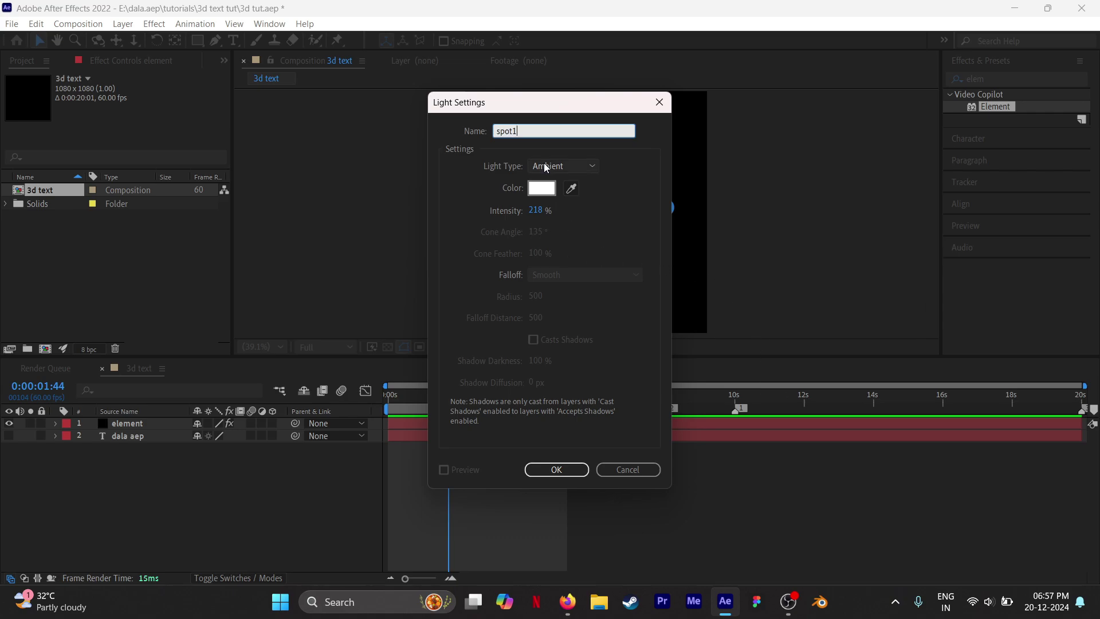
pyautogui.click(545, 167)
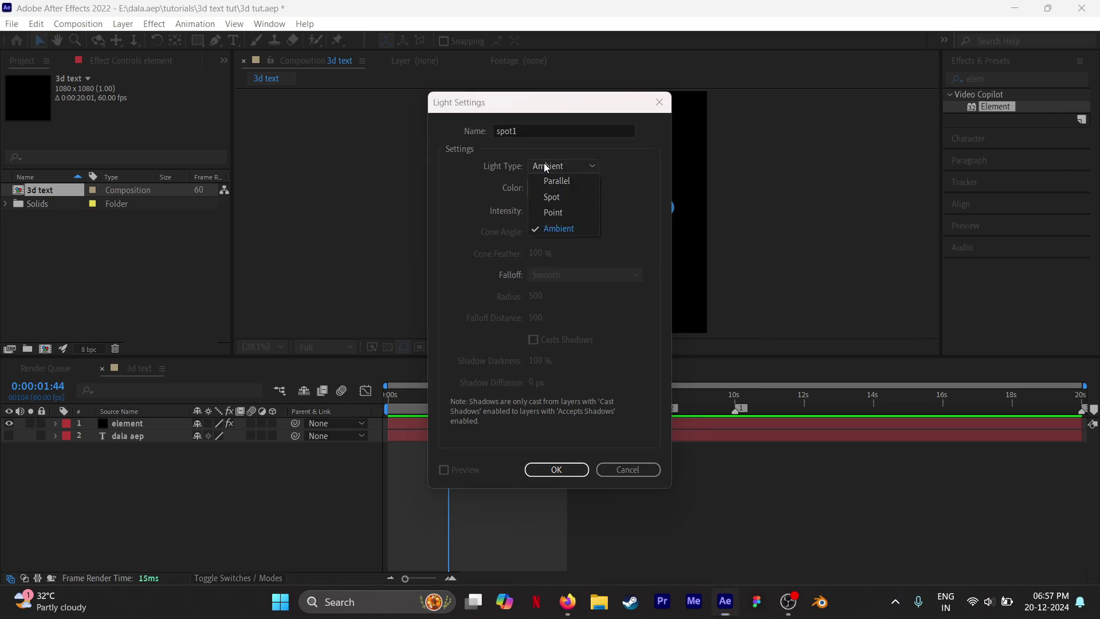
pyautogui.click(563, 196)
pyautogui.click(557, 470)
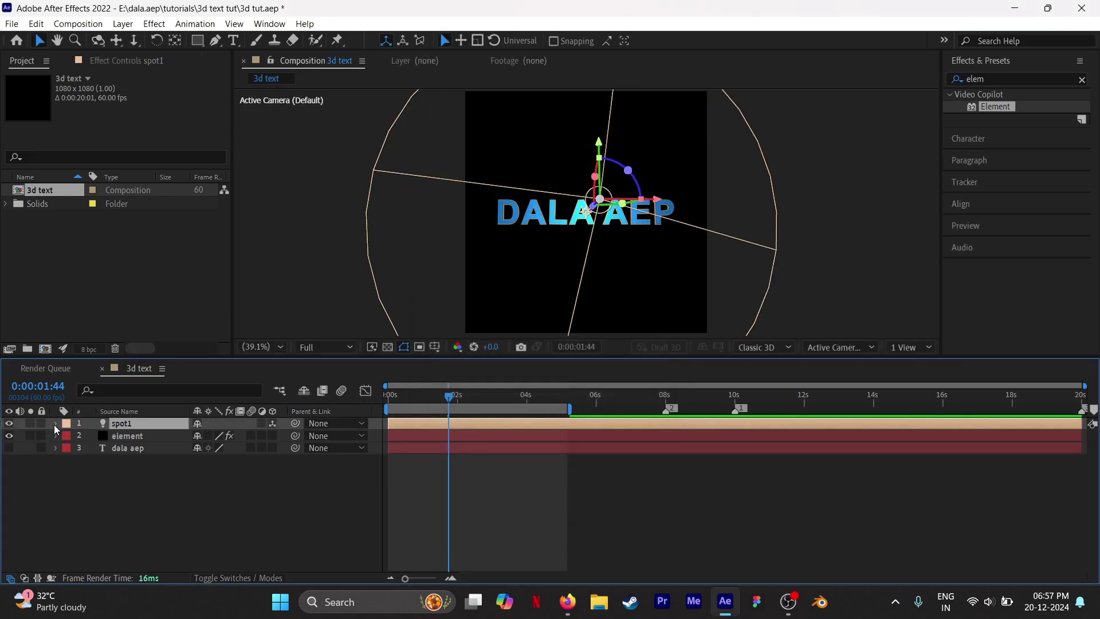
# Step: Set spot1's Point of Interest to -160,529,-180, Position to -120,485,-555, Orientation Y 75°
pyautogui.click(55, 424)
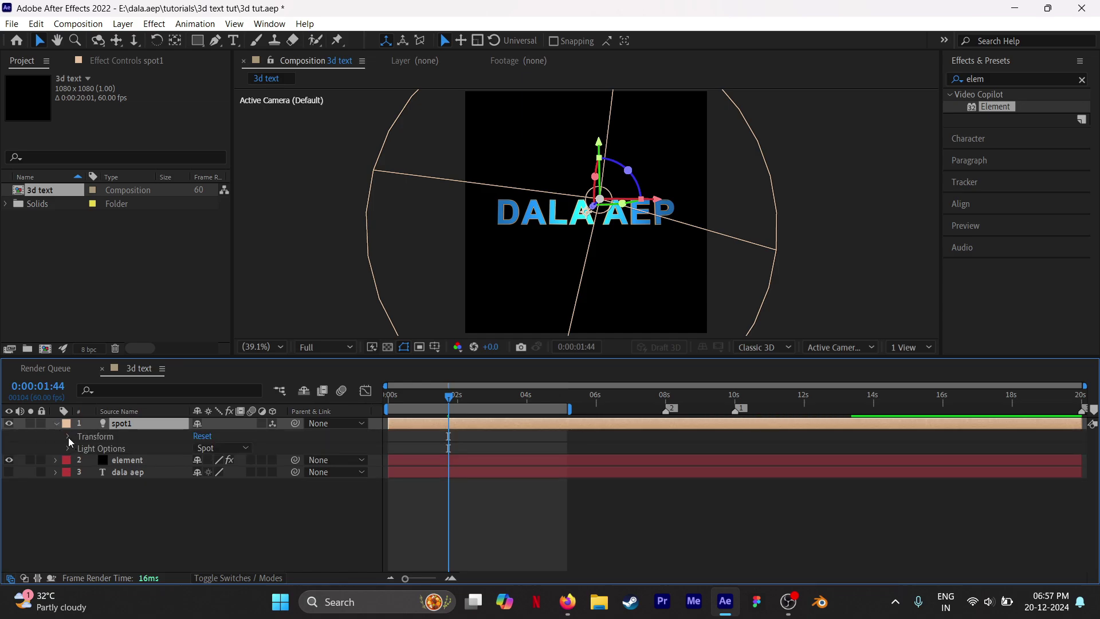
pyautogui.click(68, 437)
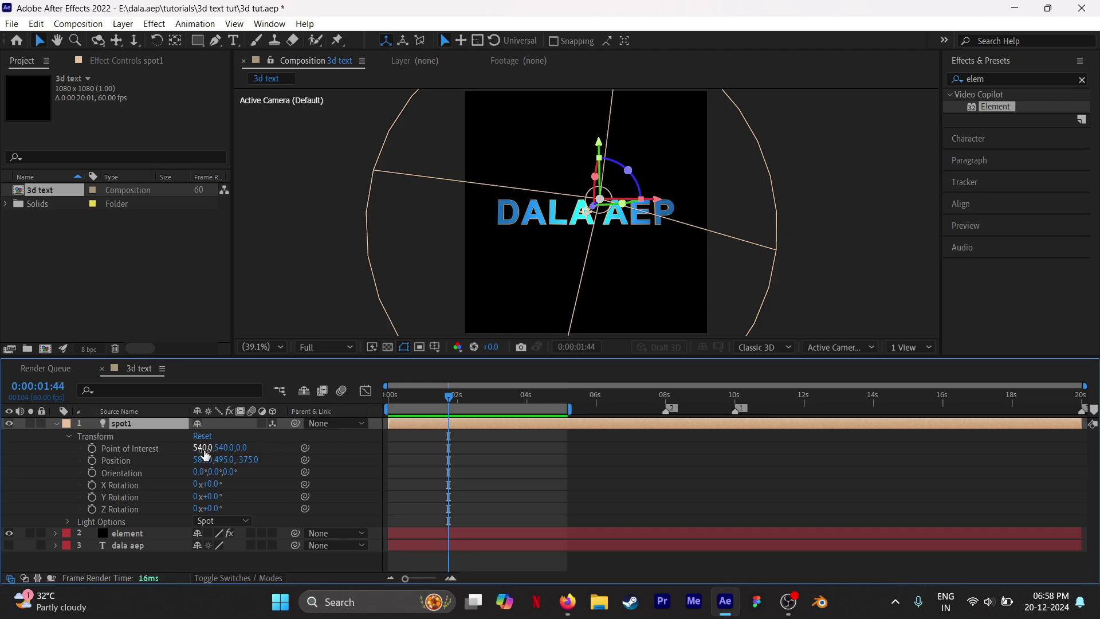
pyautogui.moveTo(205, 454); pyautogui.dragTo(220, 453)
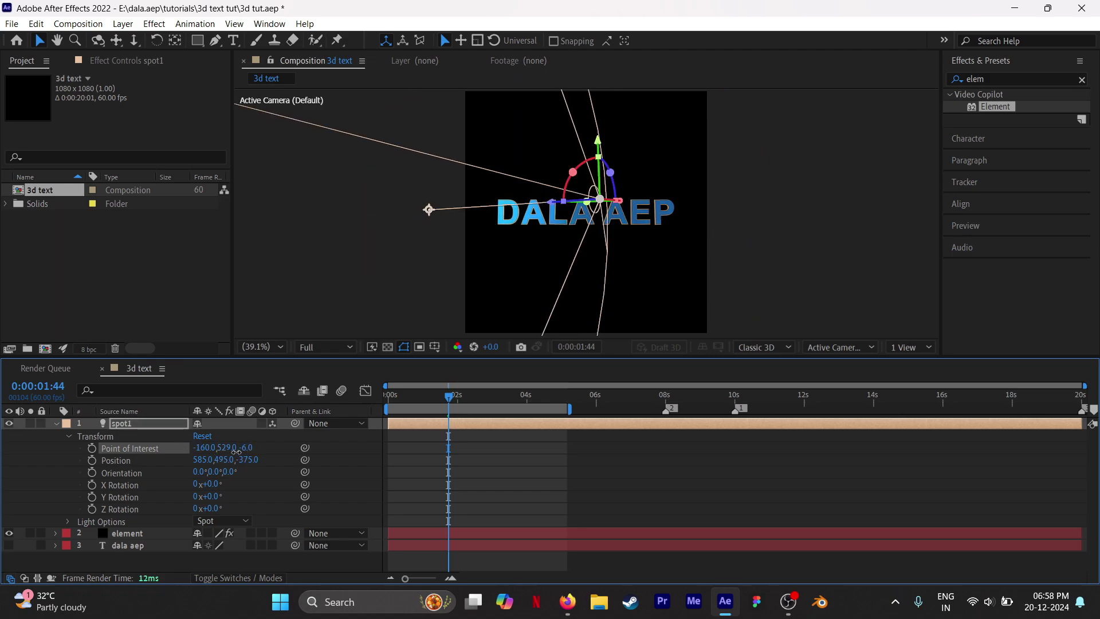
pyautogui.moveTo(236, 451); pyautogui.dragTo(122, 455)
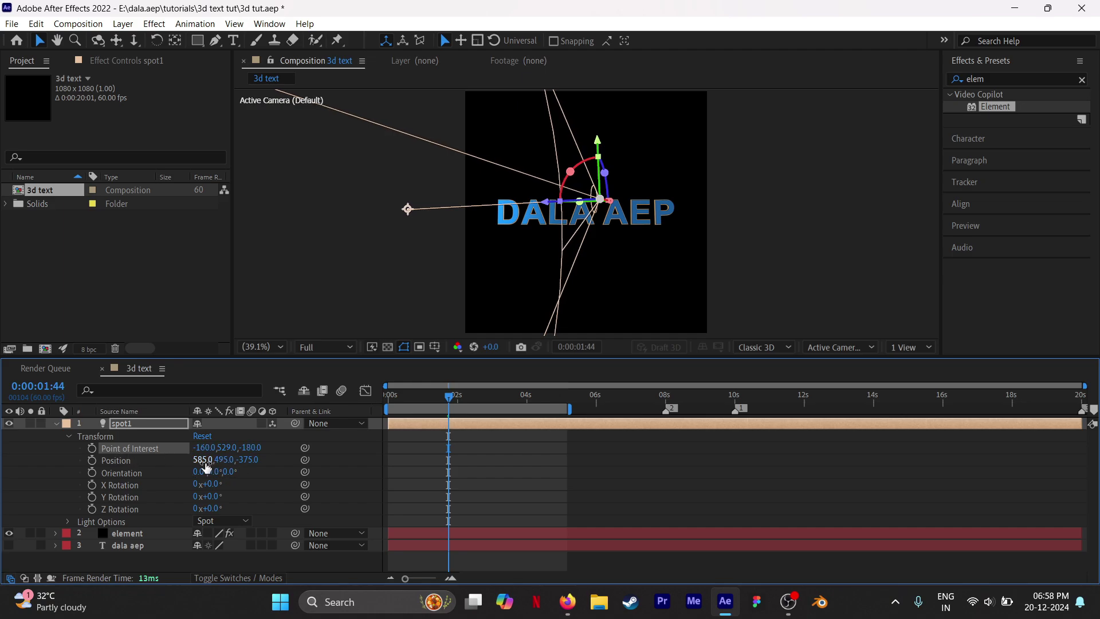
pyautogui.moveTo(204, 463)
pyautogui.mouseDown()
pyautogui.moveTo(138, 472)
pyautogui.moveTo(205, 469)
pyautogui.moveTo(164, 467)
pyautogui.mouseUp()
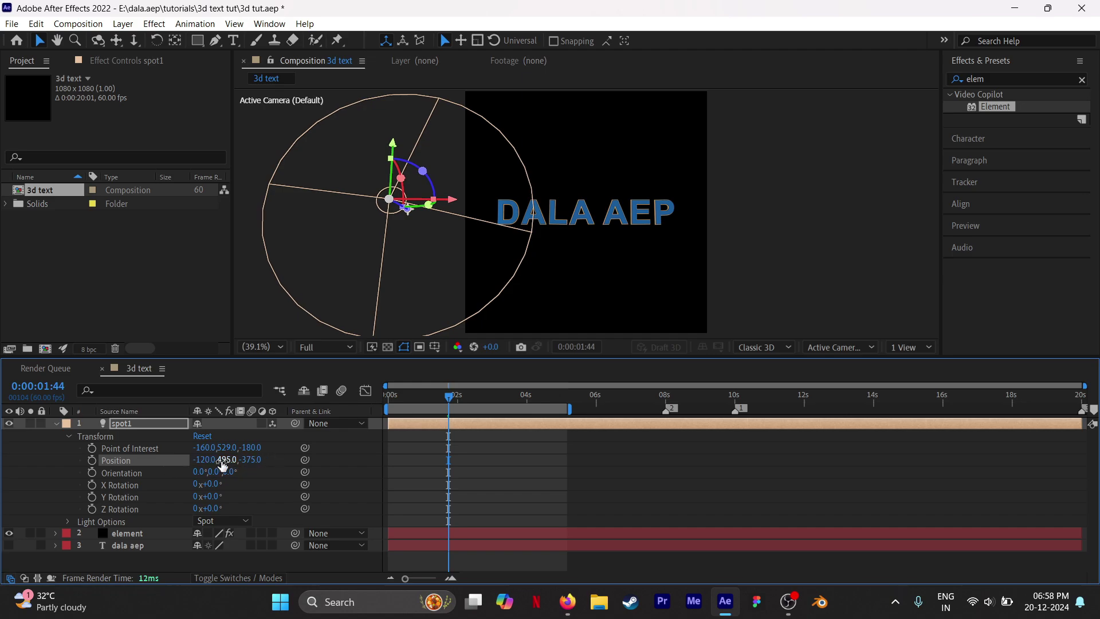
pyautogui.moveTo(223, 465)
pyautogui.mouseDown()
pyautogui.moveTo(275, 461)
pyautogui.moveTo(146, 487)
pyautogui.mouseUp()
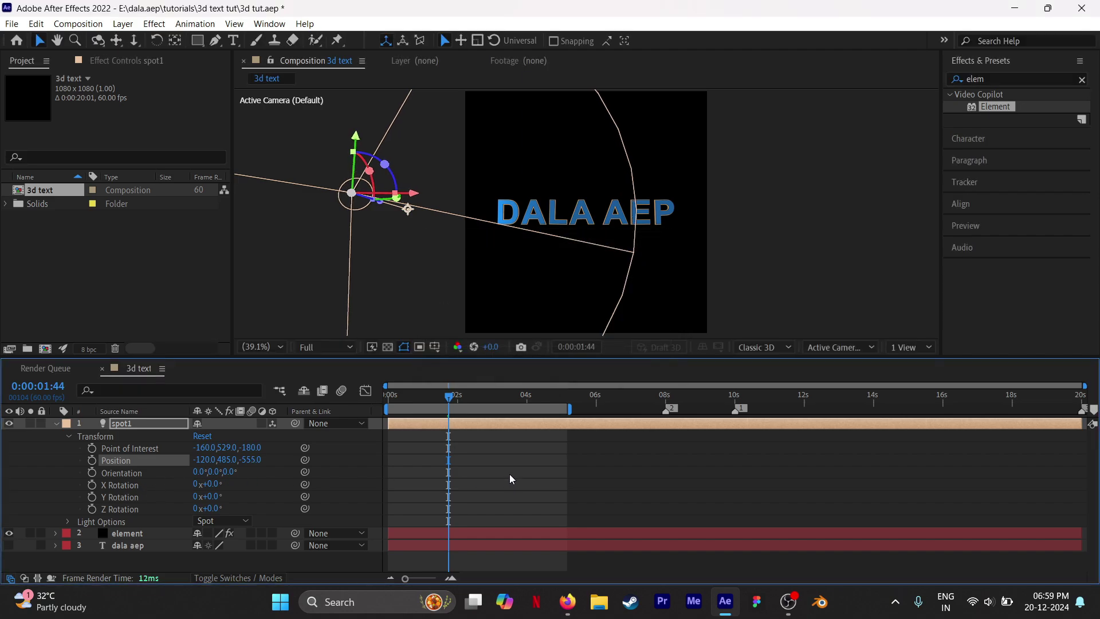
pyautogui.moveTo(214, 472); pyautogui.dragTo(270, 471)
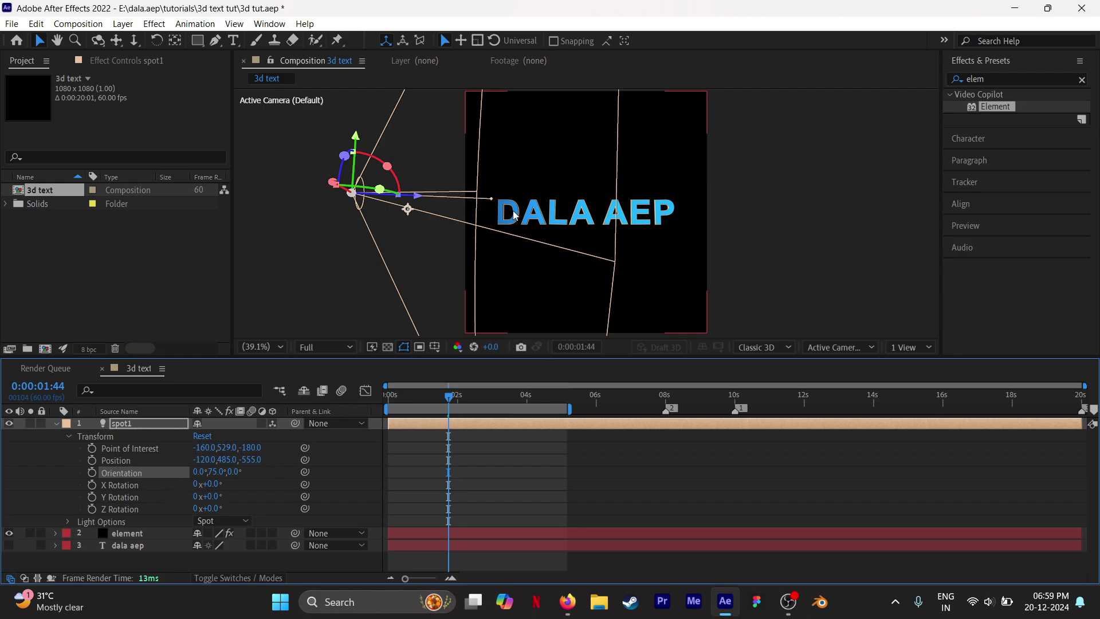
# Step: Set spot1's Light Options to Intensity 250%, Cone Angle 90° and Cone Feather 50%, then collapse the layer
pyautogui.click(68, 521)
pyautogui.scroll(-3, 61, 452)
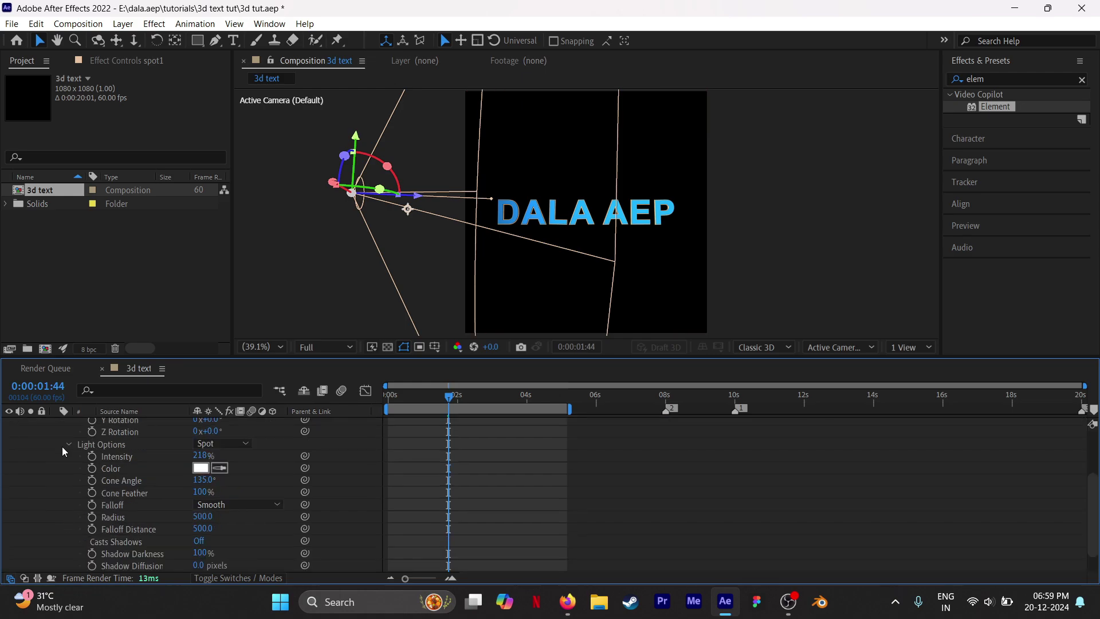
pyautogui.click(203, 455)
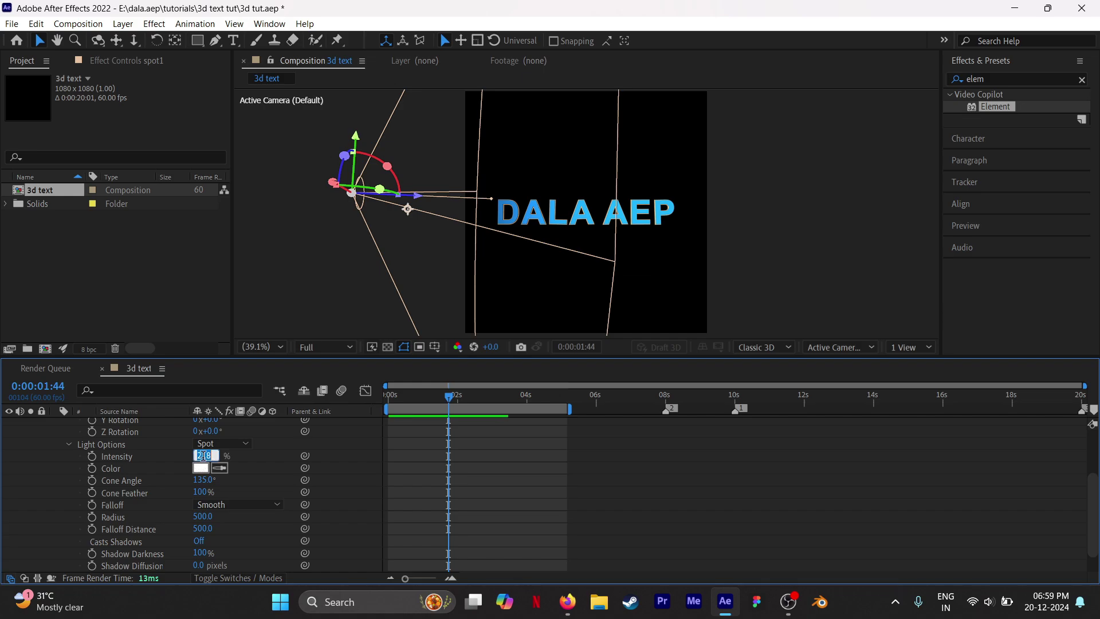
pyautogui.write('250')
pyautogui.press('Return')
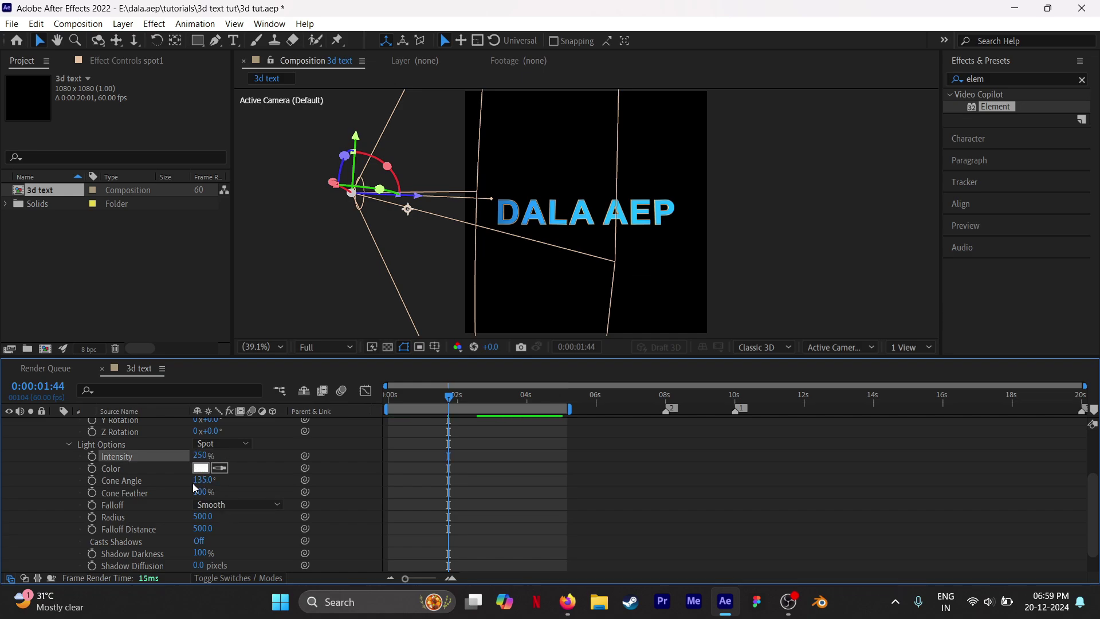
pyautogui.click(203, 480)
pyautogui.write('90')
pyautogui.press('Return')
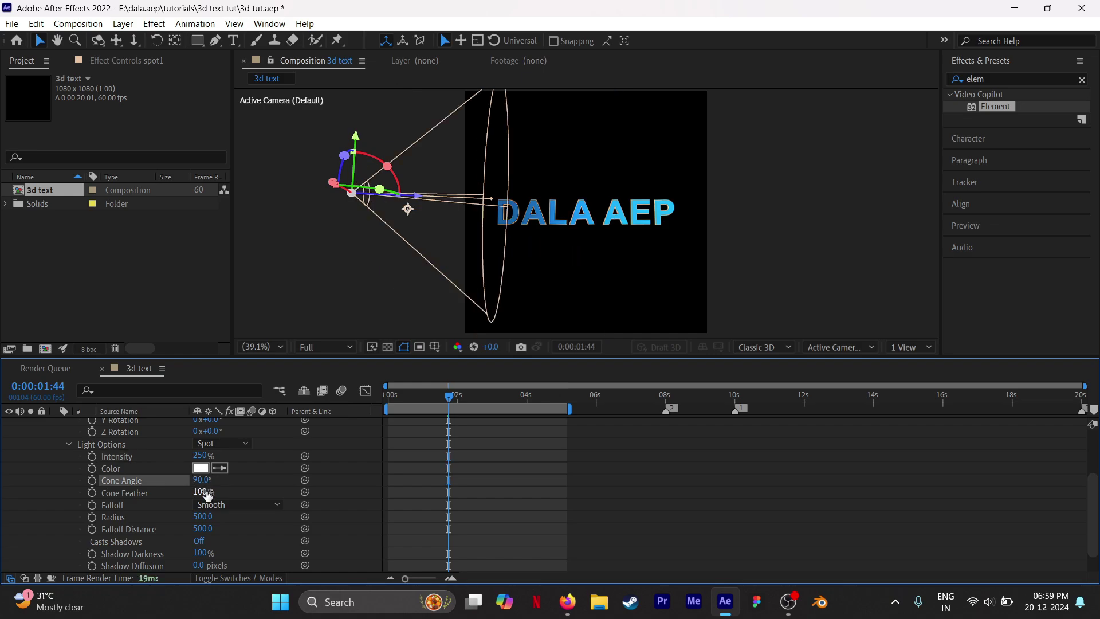
pyautogui.click(202, 492)
pyautogui.write('50')
pyautogui.press('Return')
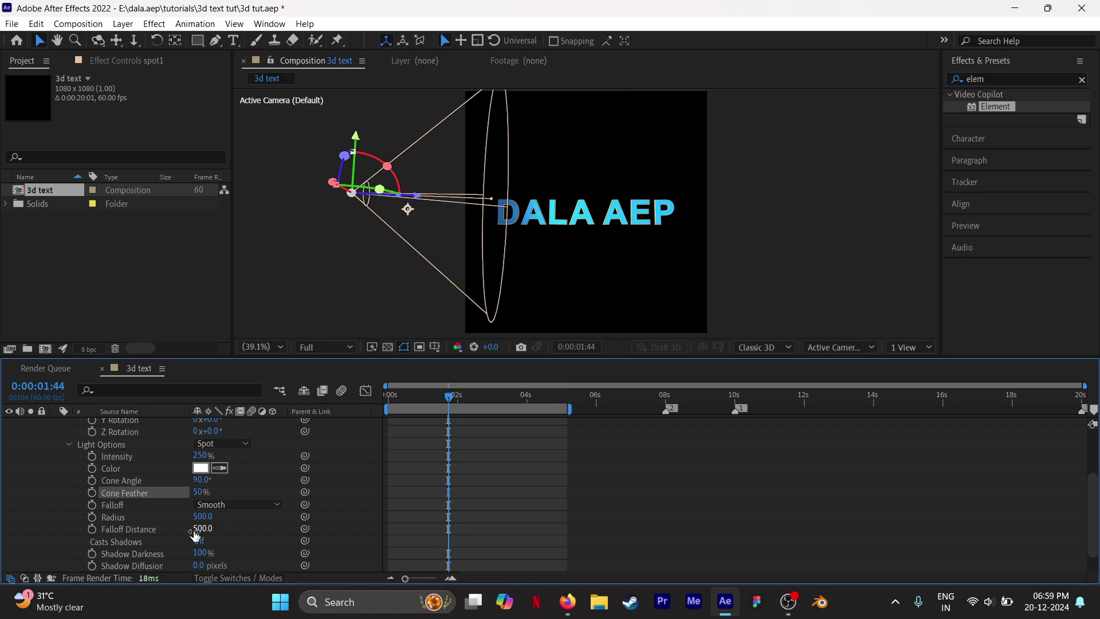
pyautogui.scroll(5, 50, 429)
pyautogui.click(56, 423)
pyautogui.click(601, 499)
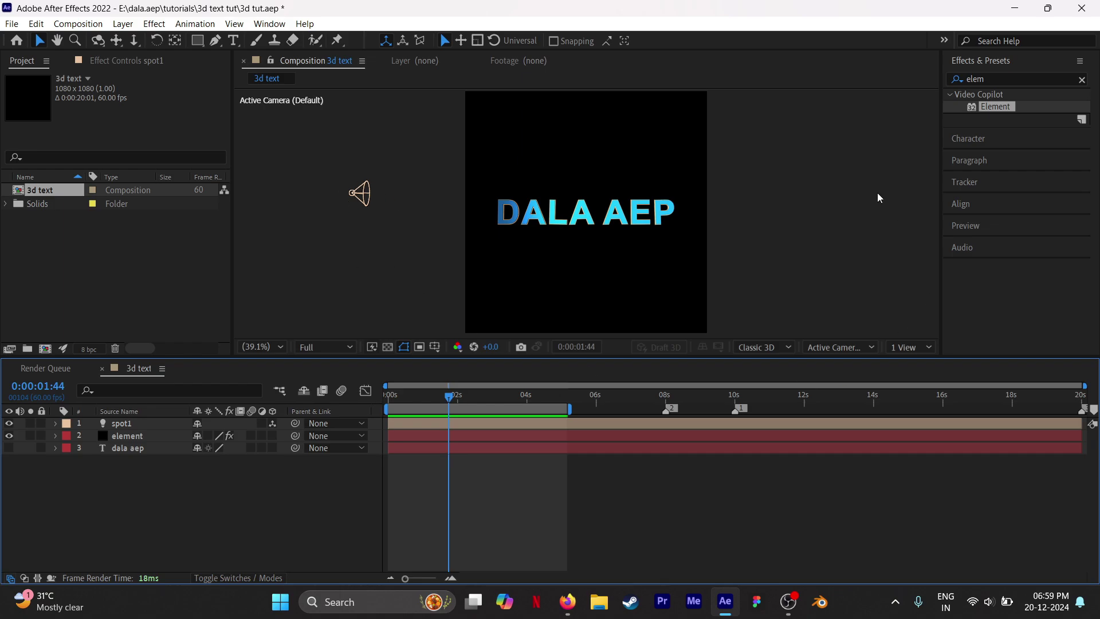
# Step: Add a new light layer, spot 2, from the timeline's New > Light, accepting its settings
pyautogui.rightClick(612, 488)
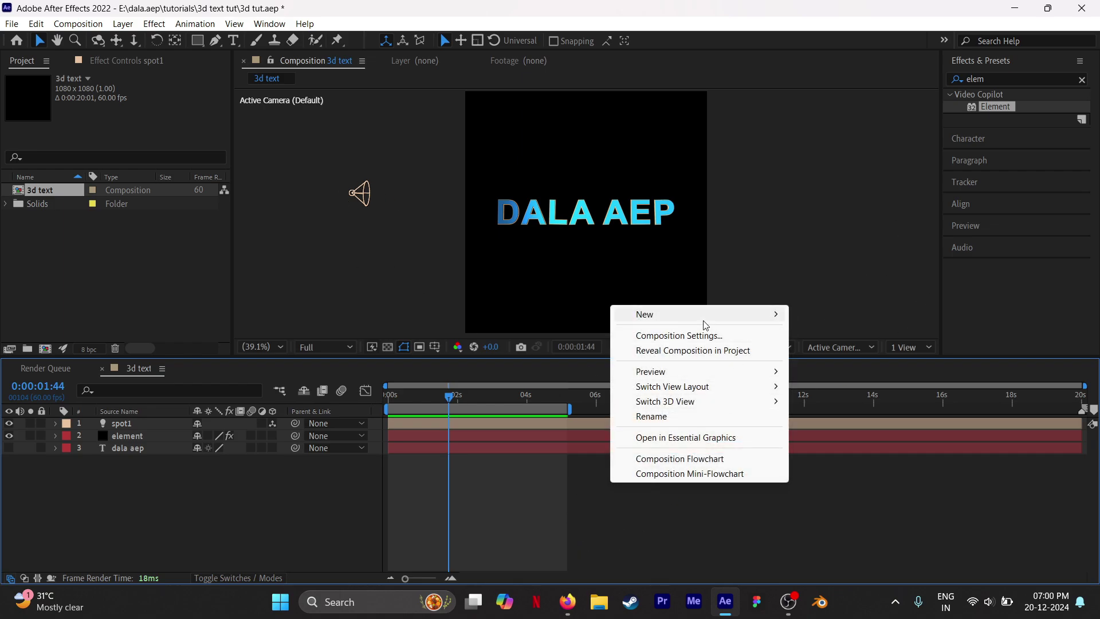
pyautogui.moveTo(704, 320)
pyautogui.click(823, 365)
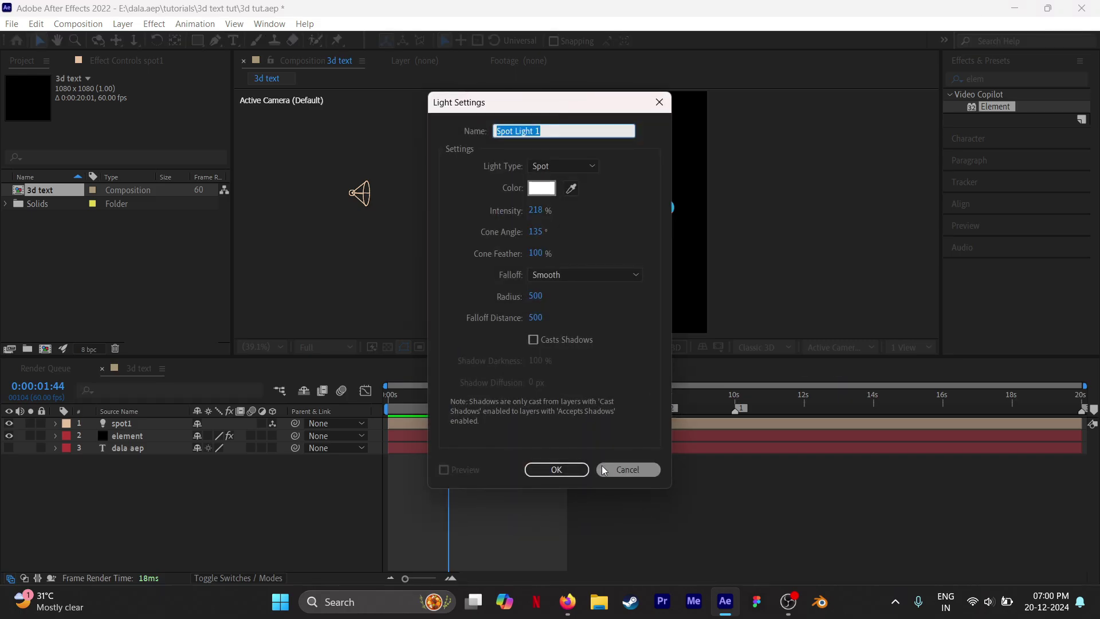
pyautogui.click(562, 466)
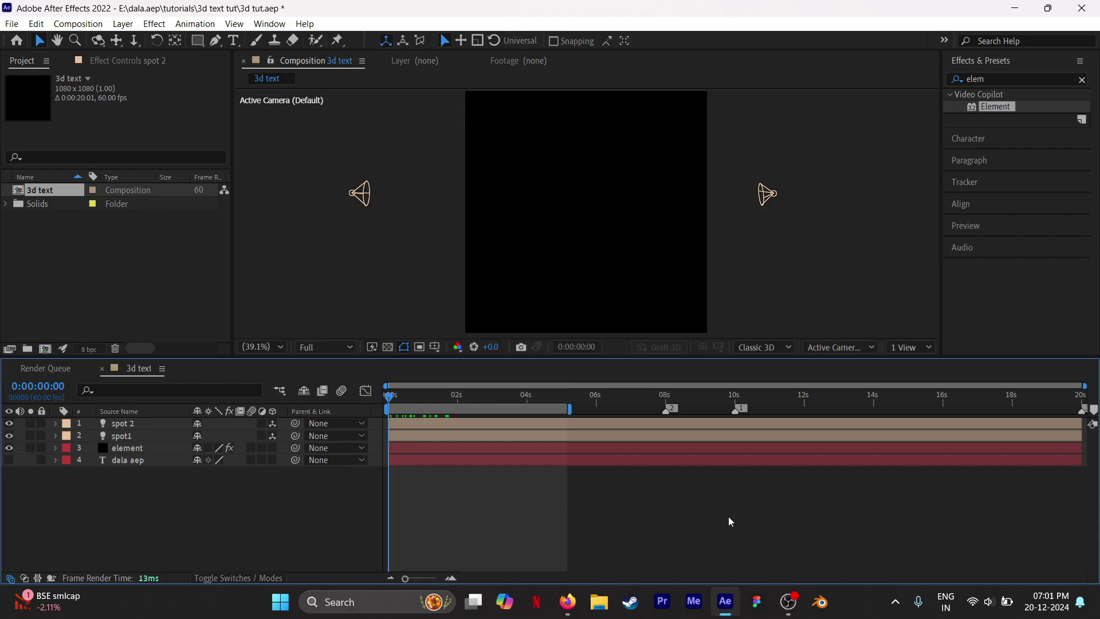
# Step: Preview the animation, then move the current time partway into it
pyautogui.press('space')
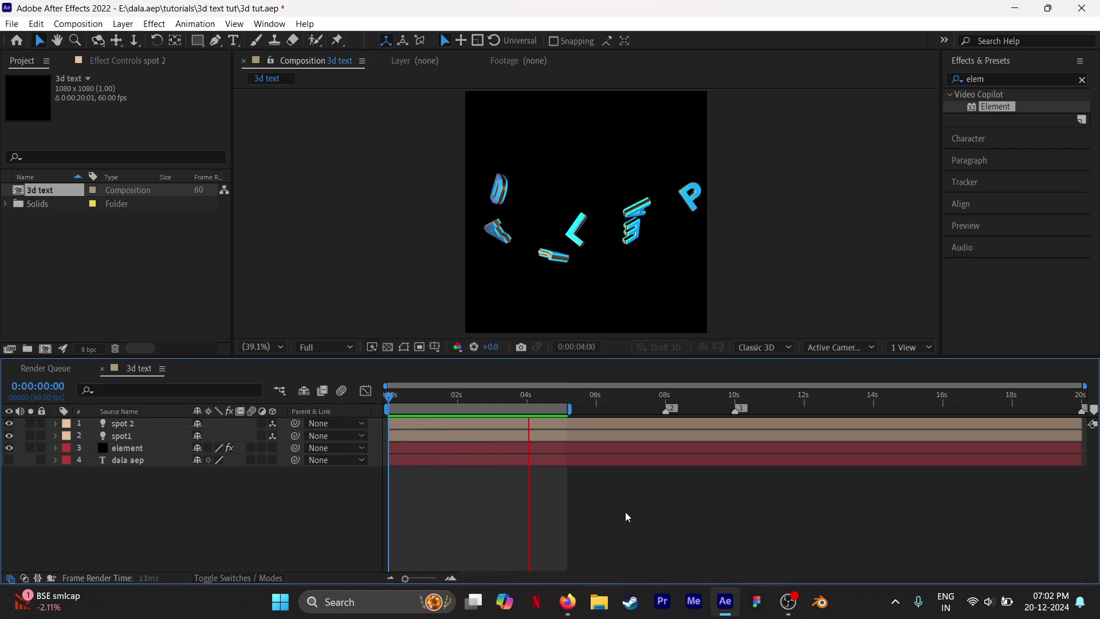
pyautogui.press('space')
pyautogui.moveTo(394, 405); pyautogui.dragTo(470, 408)
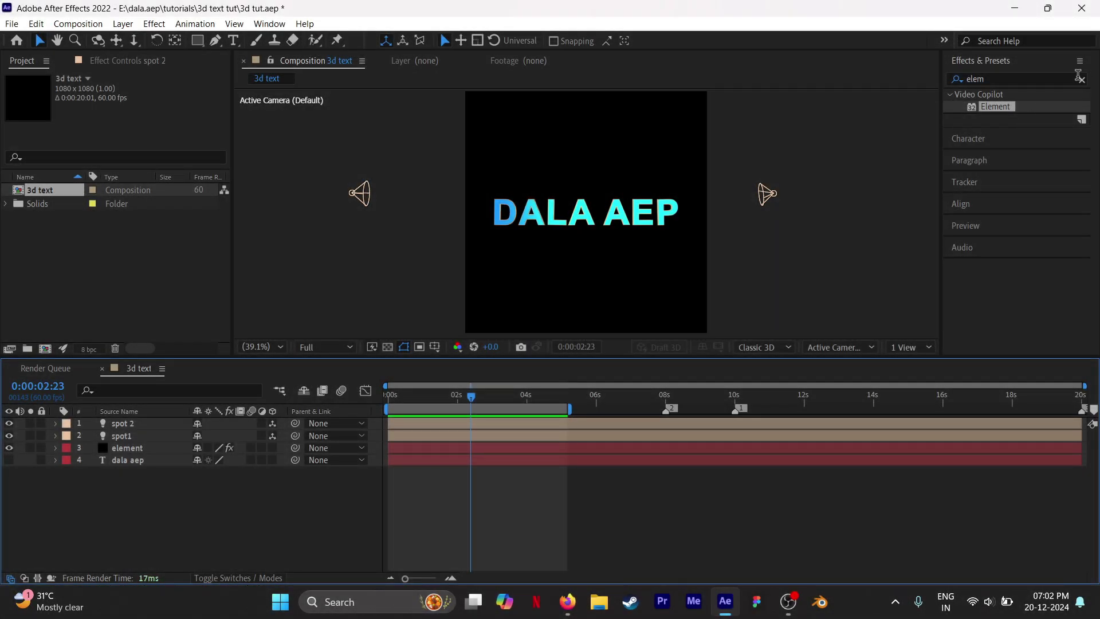
# Step: Search Effects & Presets for 'deep' and apply Deep Glow to the element layer
pyautogui.click(1078, 76)
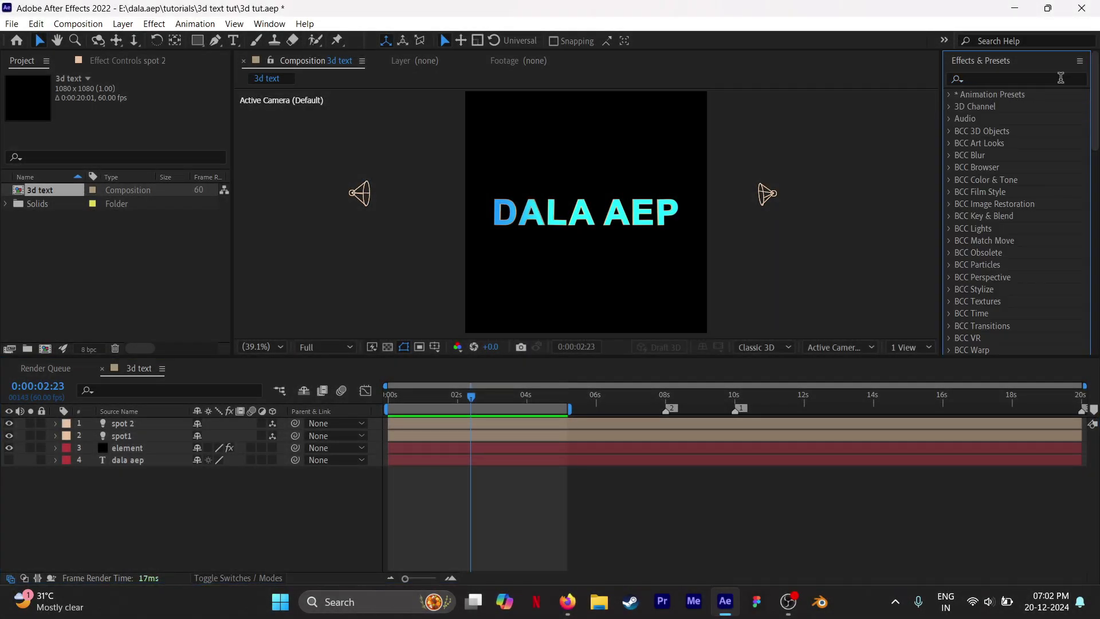
pyautogui.click(1060, 78)
pyautogui.write('deep')
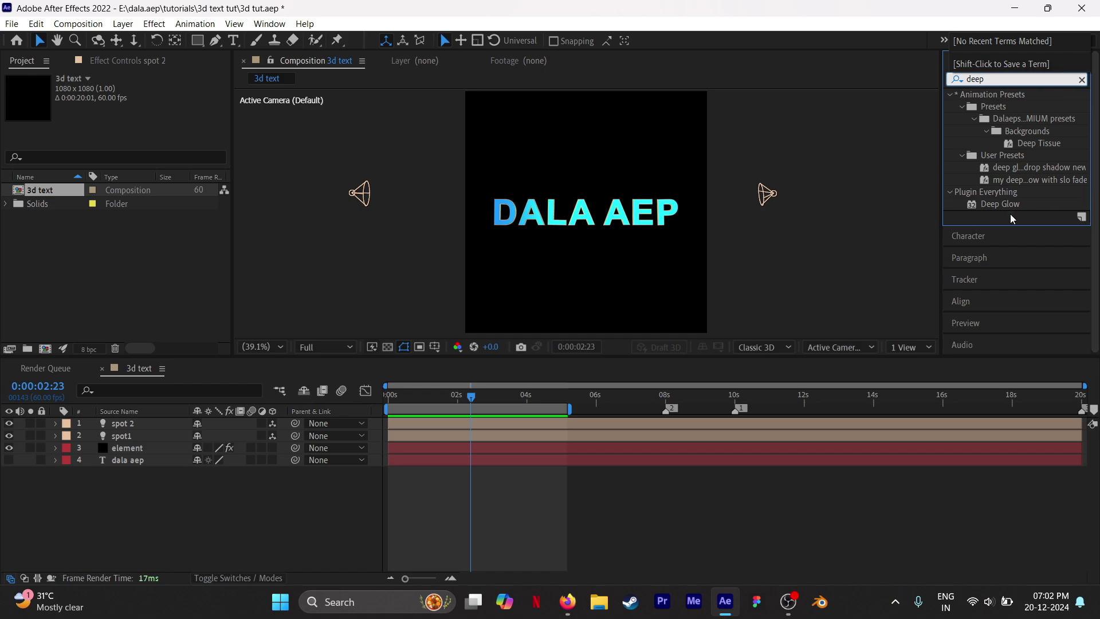
pyautogui.moveTo(1011, 205); pyautogui.dragTo(518, 452)
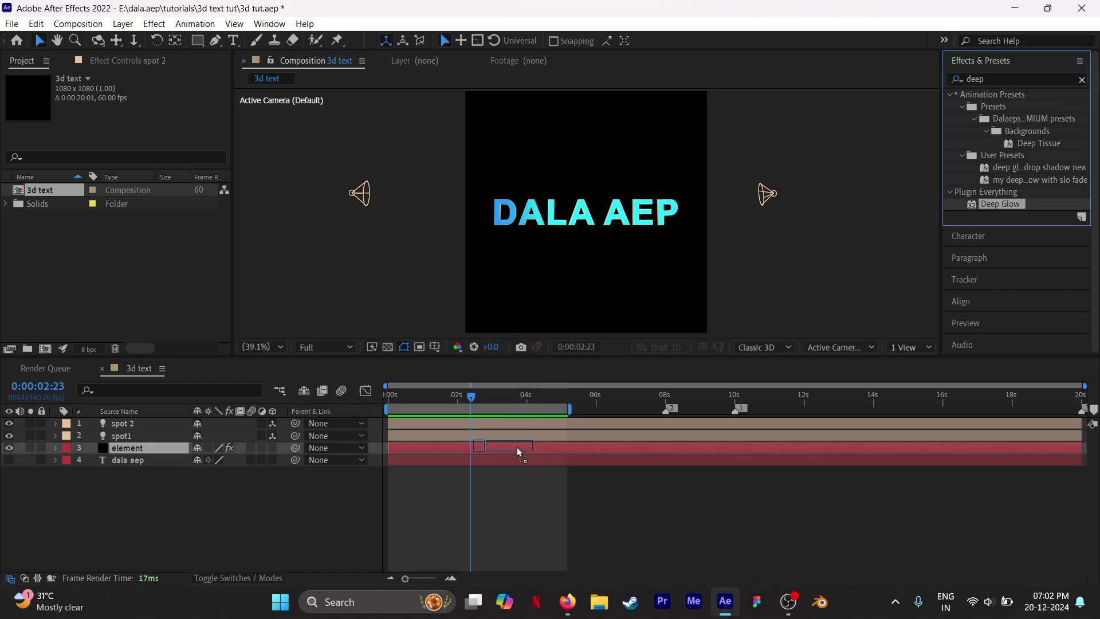
# Step: Set the Deep Glow radius to 800 and exposure to 0.8
pyautogui.click(137, 153)
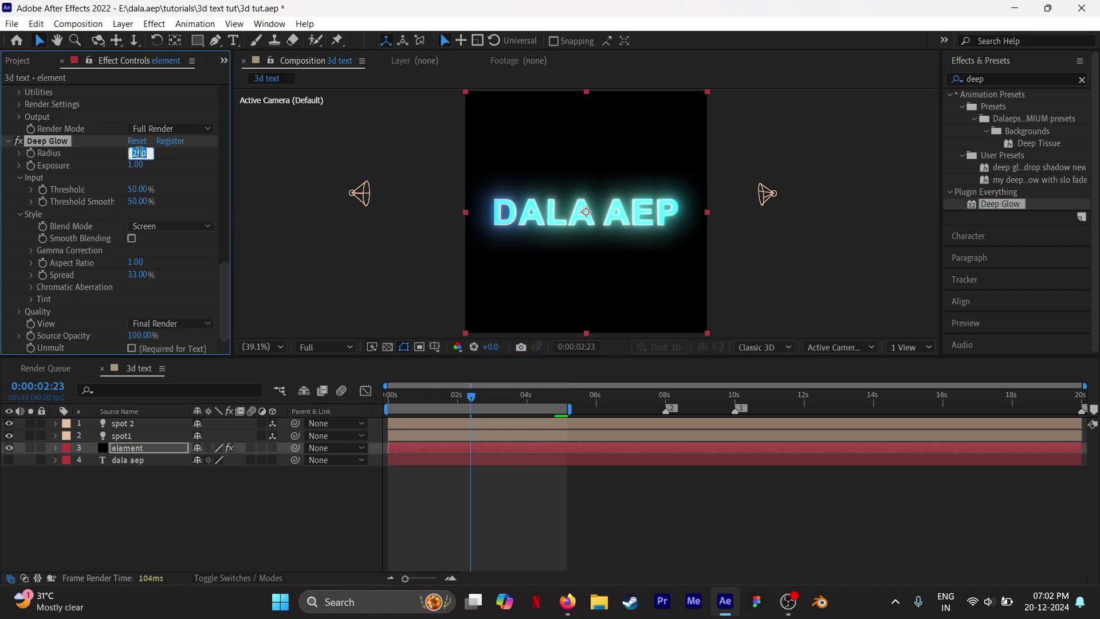
pyautogui.press('Return')
pyautogui.click(134, 165)
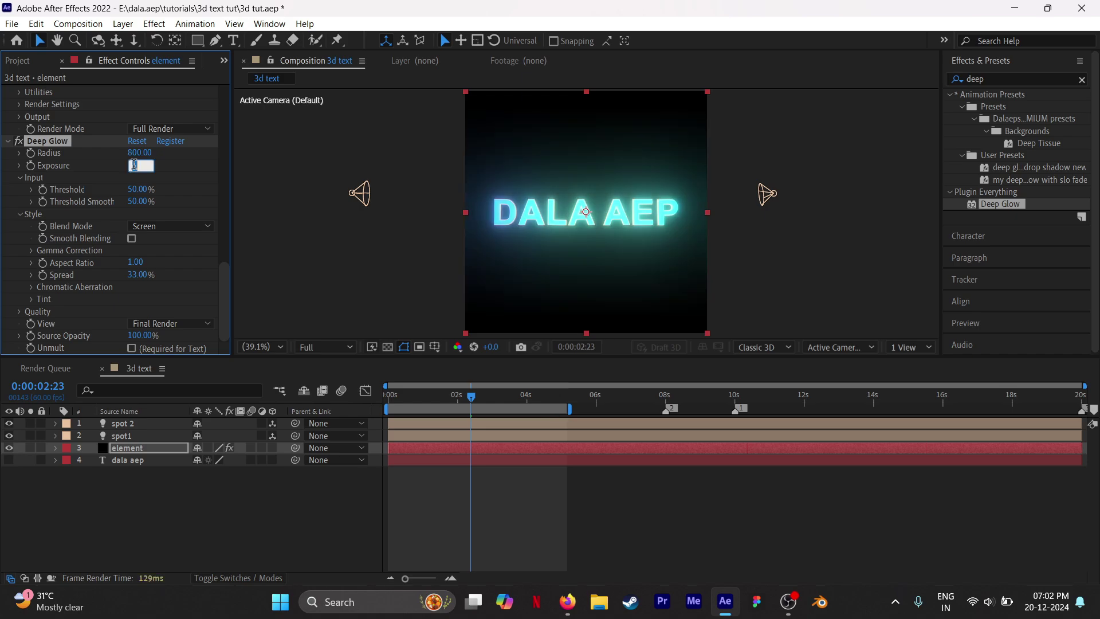
pyautogui.write('0.8')
pyautogui.press('Return')
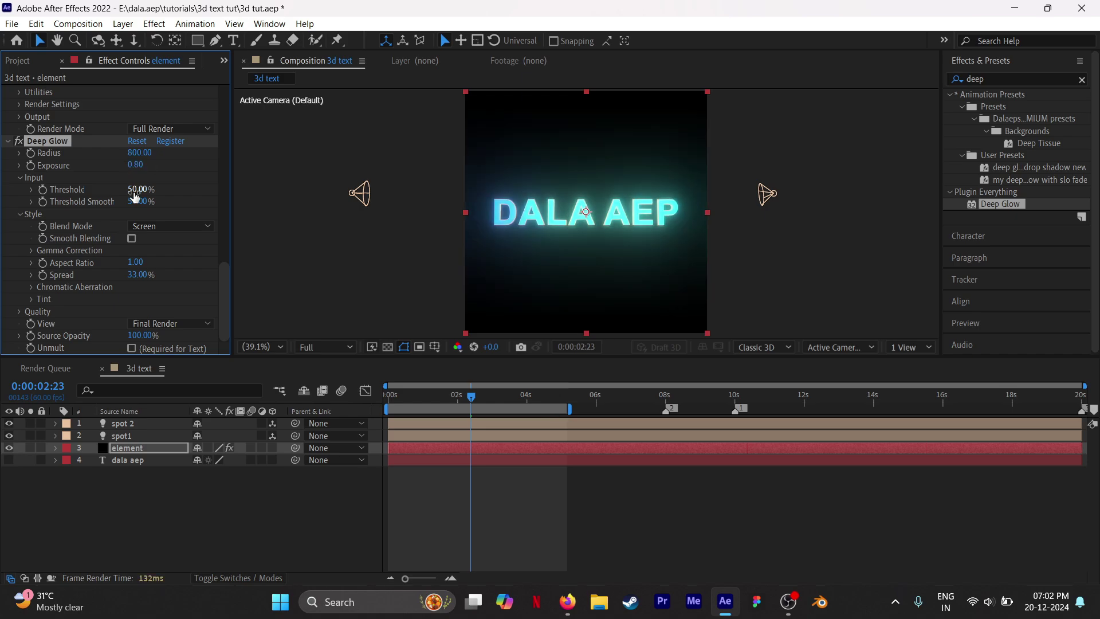
# Step: Set the glow threshold to 125%, threshold smooth to 100% and spread to 35%
pyautogui.click(137, 189)
pyautogui.write('125')
pyautogui.press('Return')
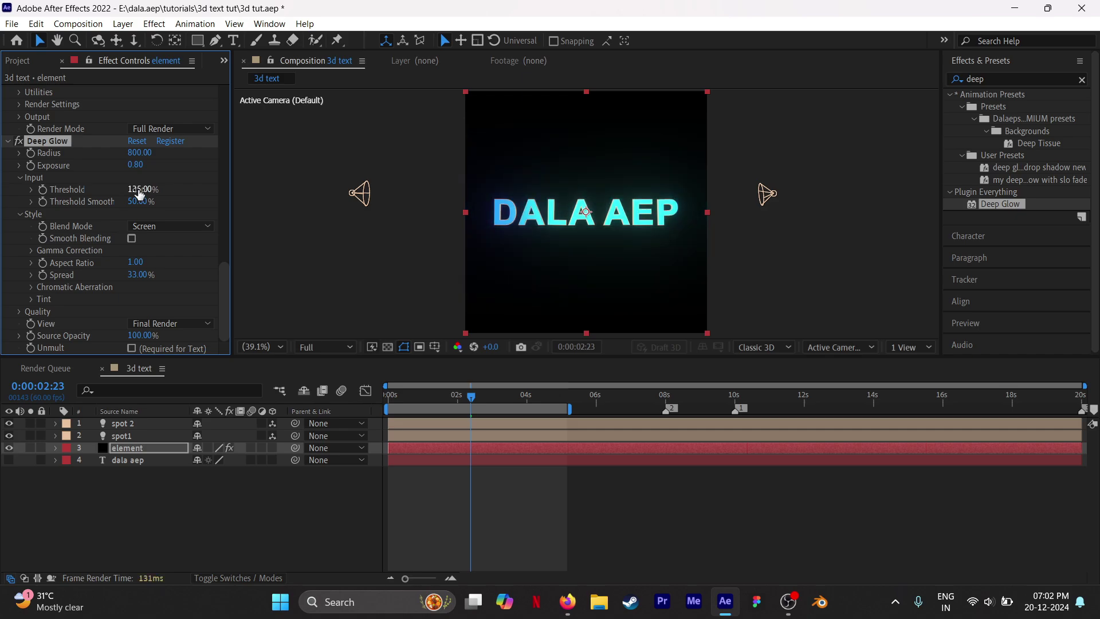
pyautogui.click(135, 201)
pyautogui.write('100')
pyautogui.press('Return')
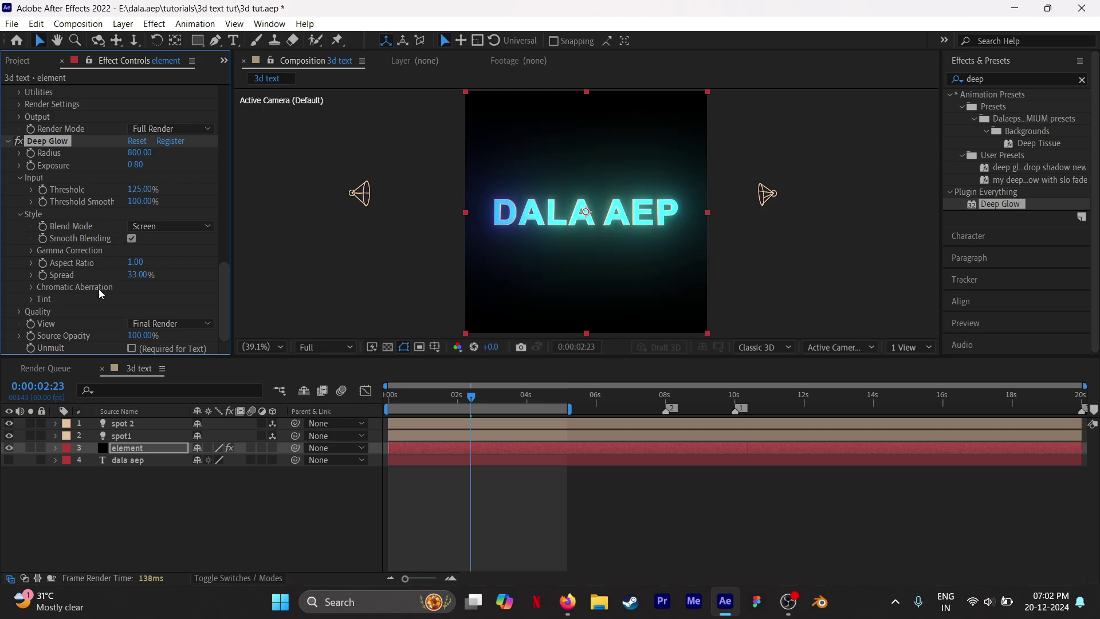
pyautogui.click(137, 275)
pyautogui.write('5')
pyautogui.press('Return')
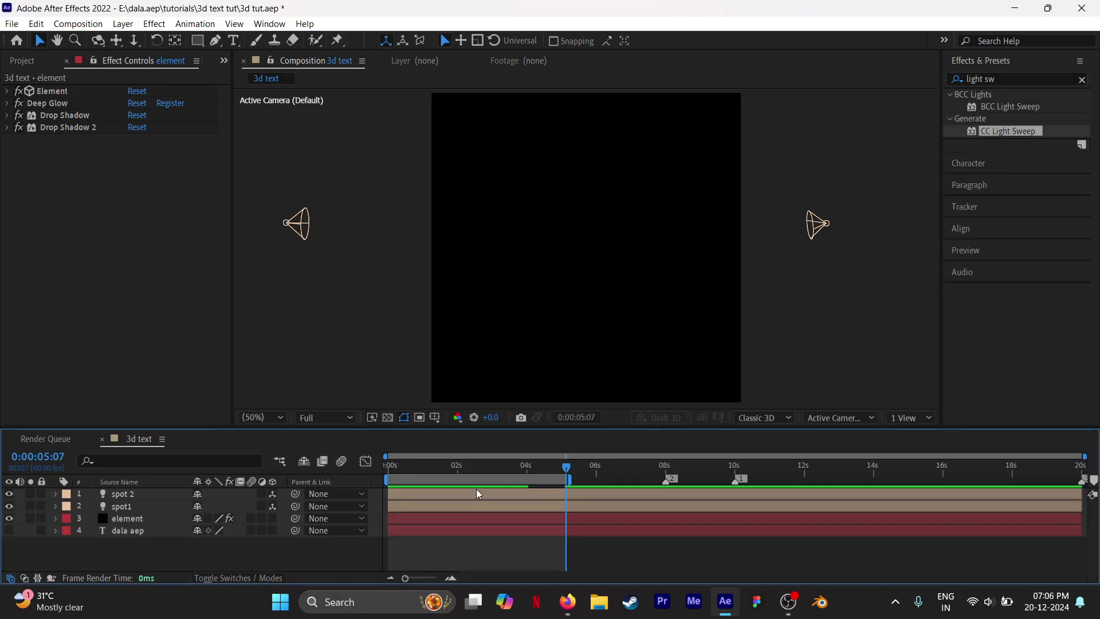
pyautogui.click(396, 468)
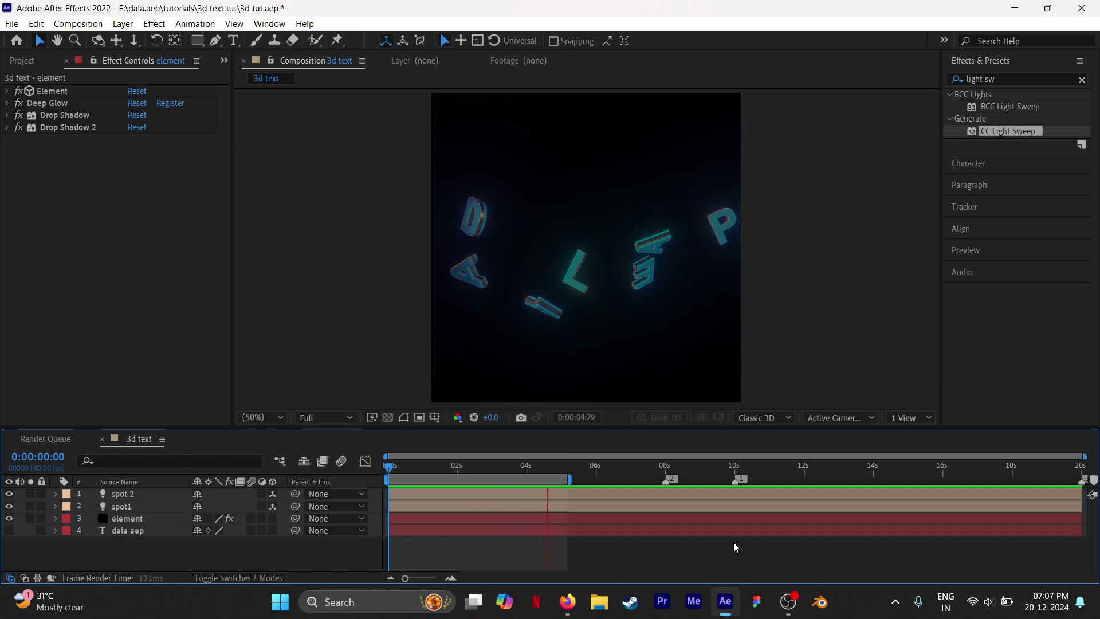
pyautogui.press('space')
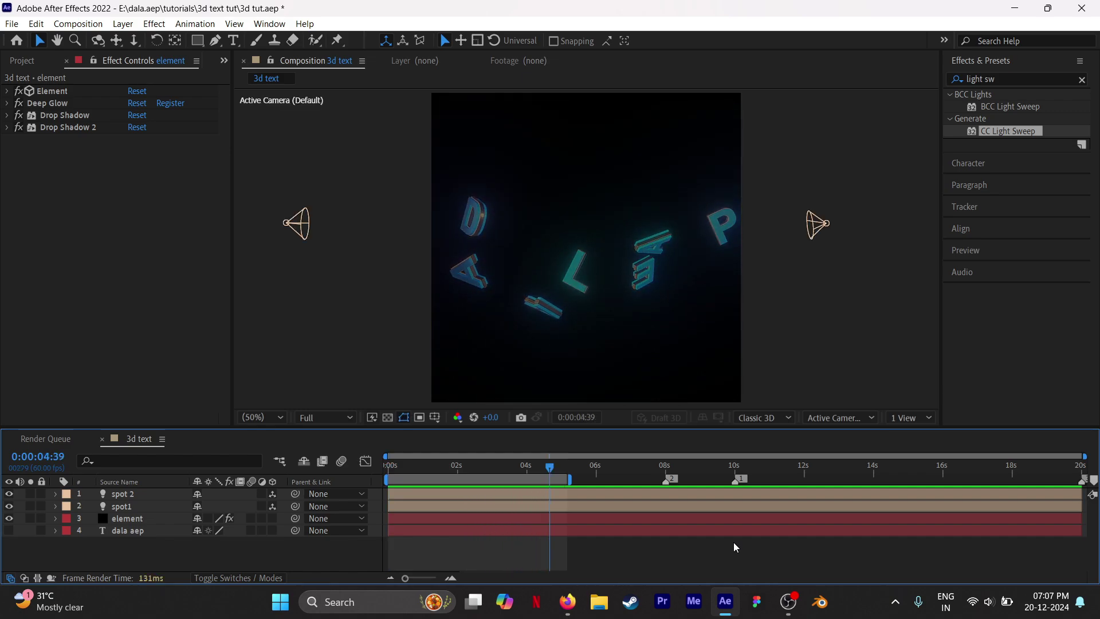